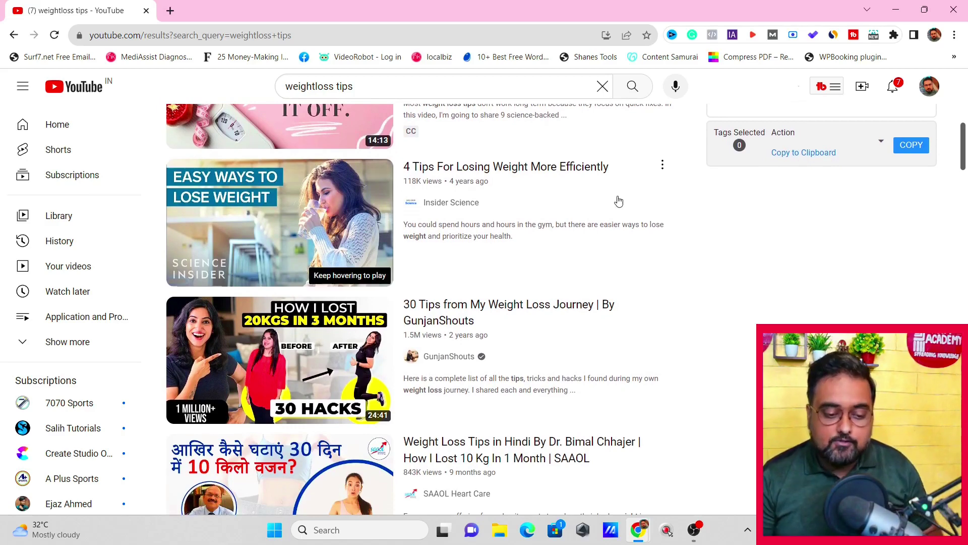
- Prompt ChatGPT as a weightloss expert to write 3 tips that are easy to follow, effective and result in faster weight loss, and read the response
mouse_move(480, 231)
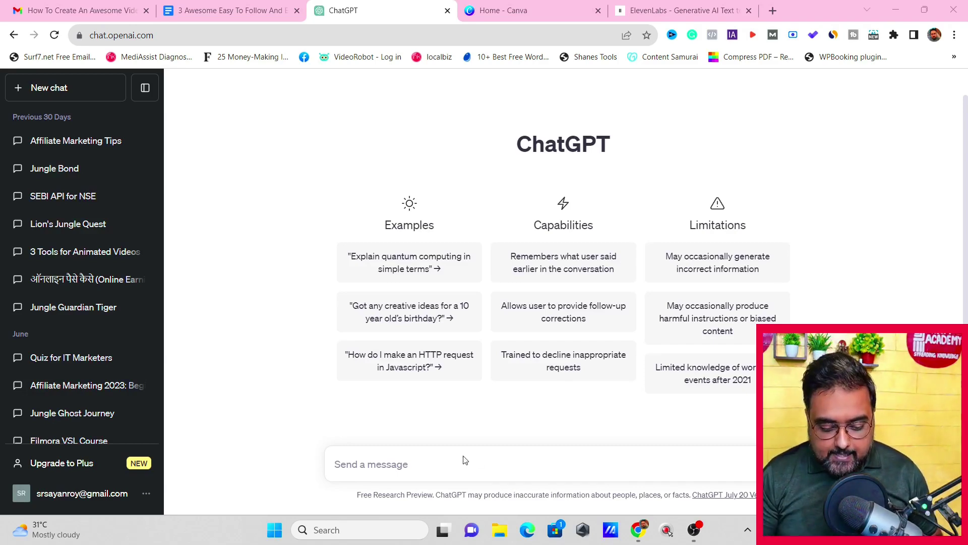
click(403, 464)
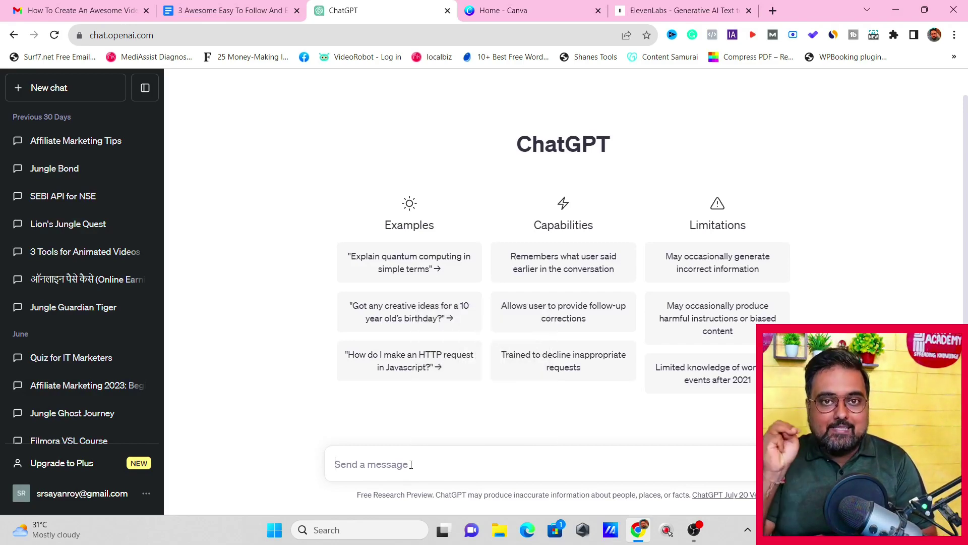
text(you are a weightloss expert. You have helped many people to loose weight. Write 3 tips which are easy to follow and effective and would result in weight loss faster)
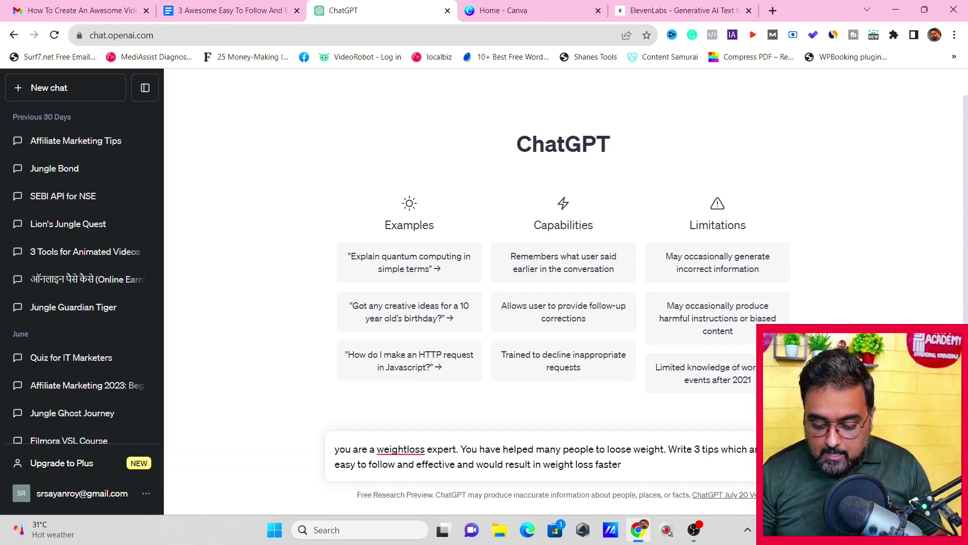
key(Return)
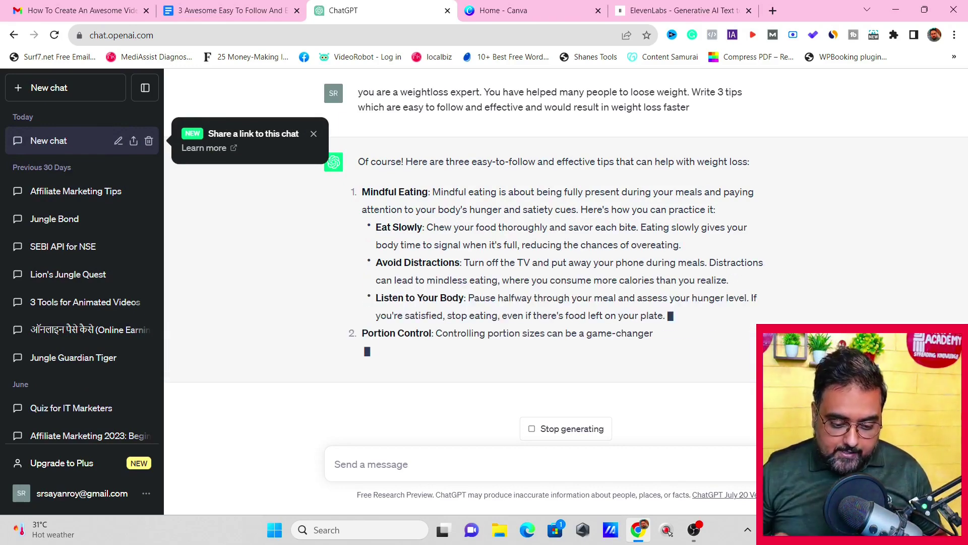
scroll(481, 155, down, 1)
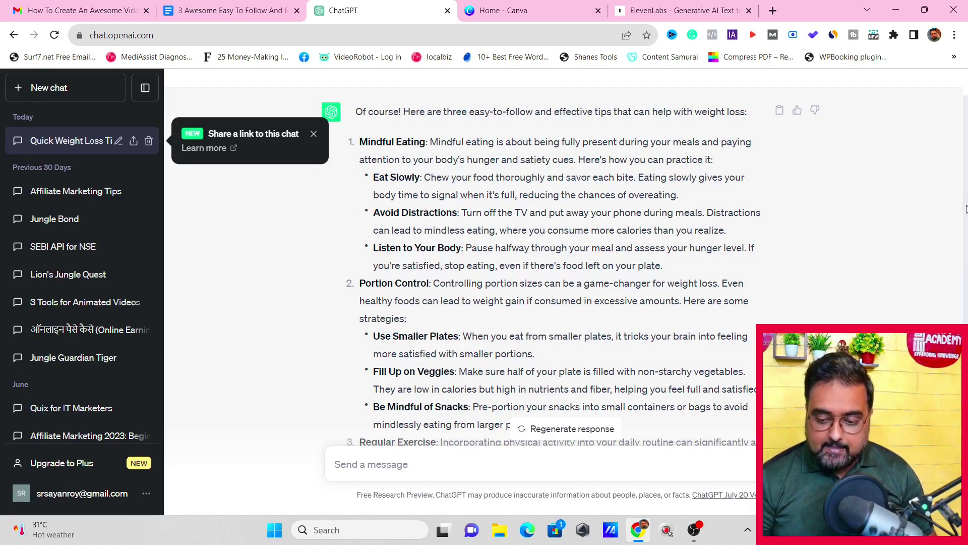
scroll(966, 210, down, 4)
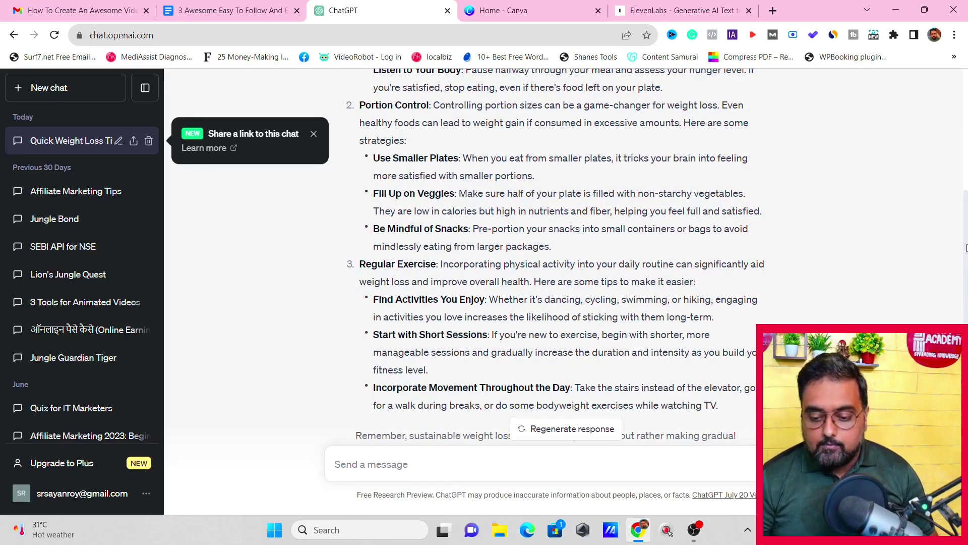
drag(966, 247, 965, 309)
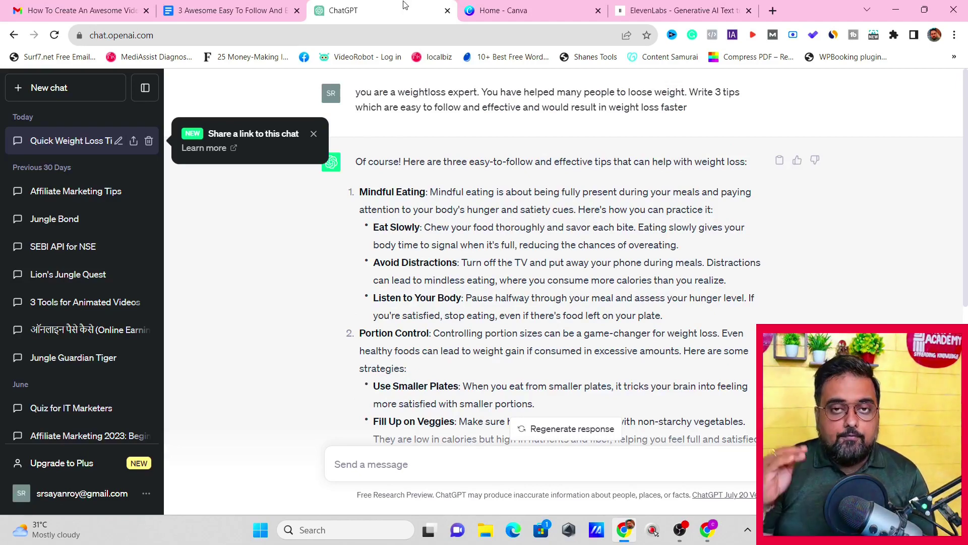
- Copy ChatGPT's weight loss tips, from "Here are three easy-to-follow" to the end, into the Speechelo voice generator's text area
click(637, 11)
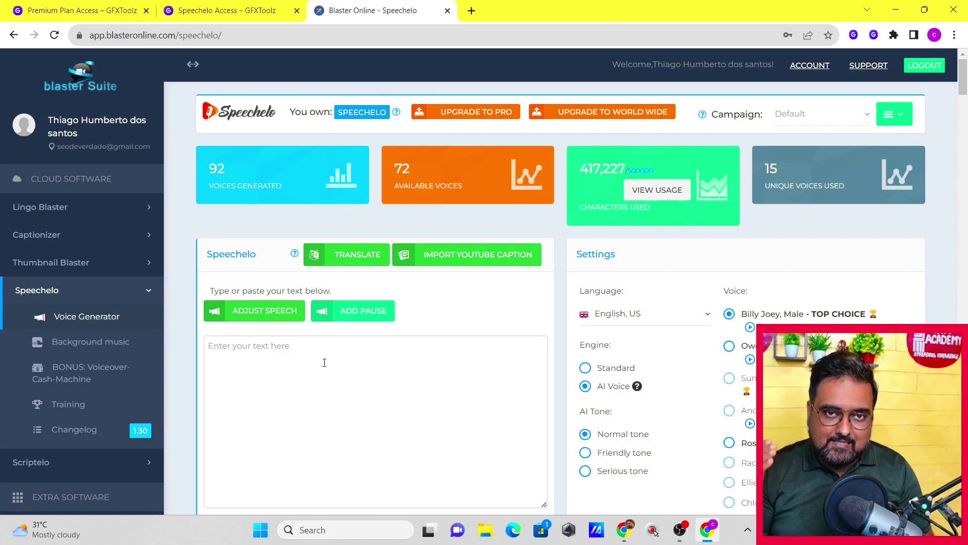
key(alt+Tab)
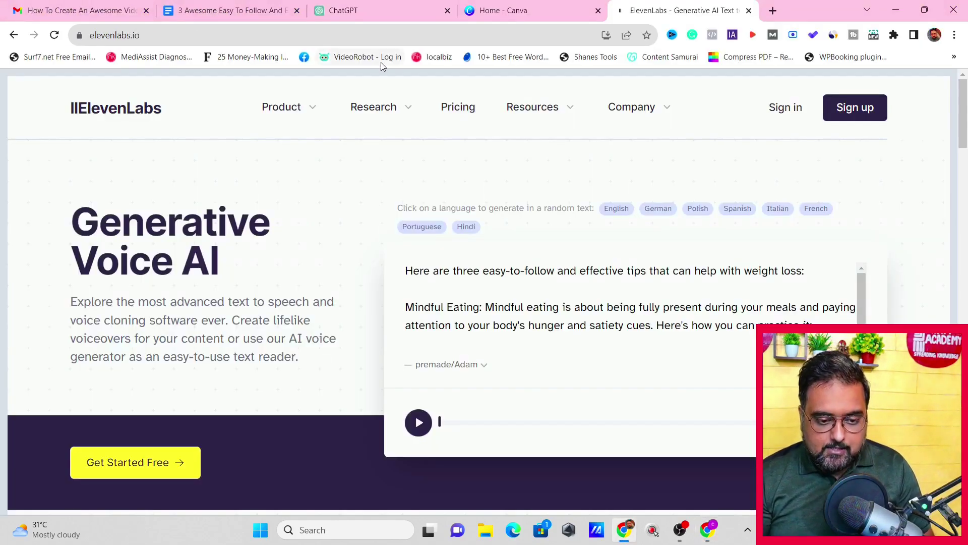
click(346, 15)
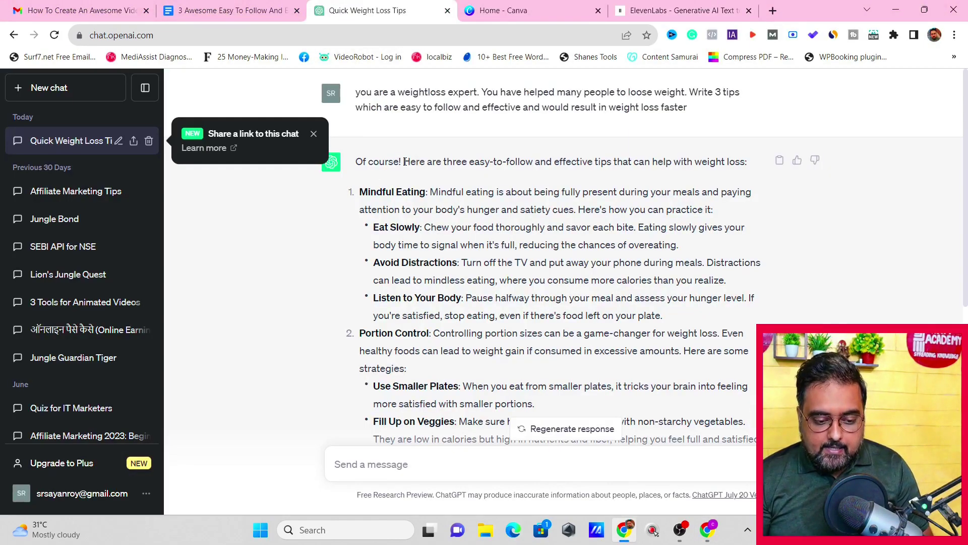
drag(404, 162, 800, 309)
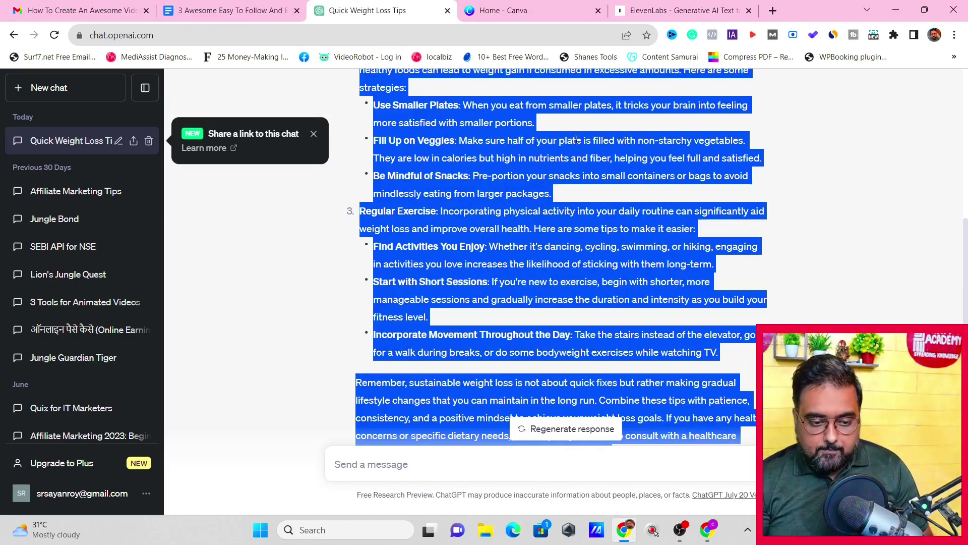
key(alt+Tab)
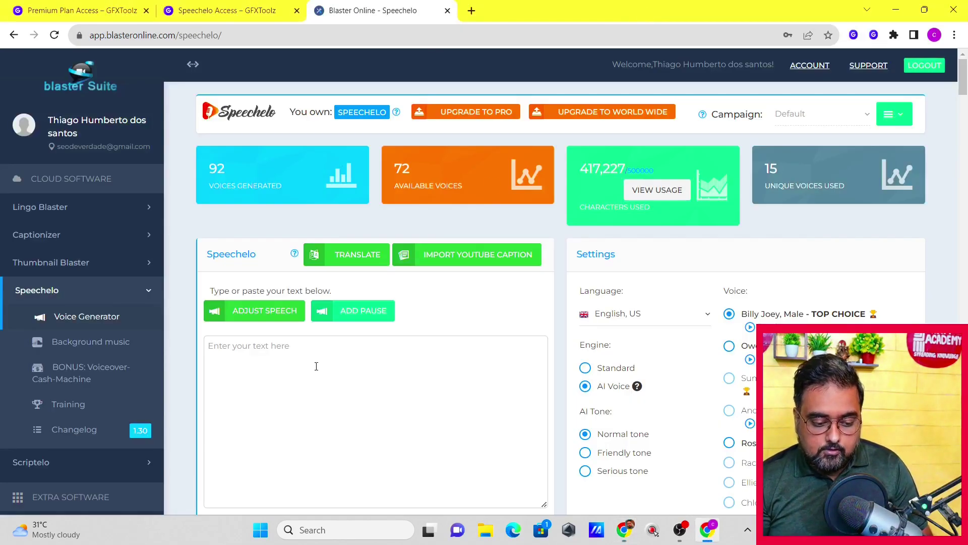
click(316, 366)
key(ctrl+v)
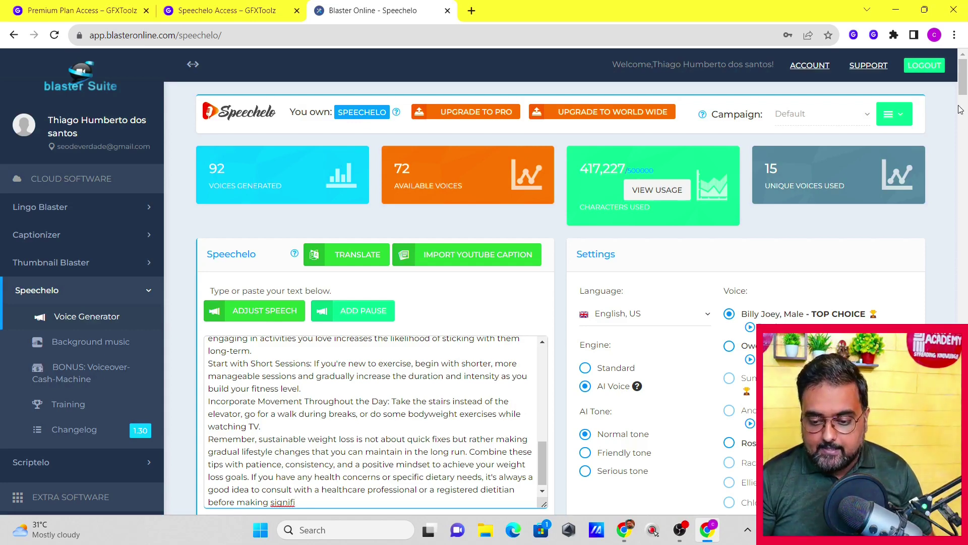
- Set the AI tone to Friendly and generate the voiceover as it is, without splitting the text
scroll(964, 83, down, 5)
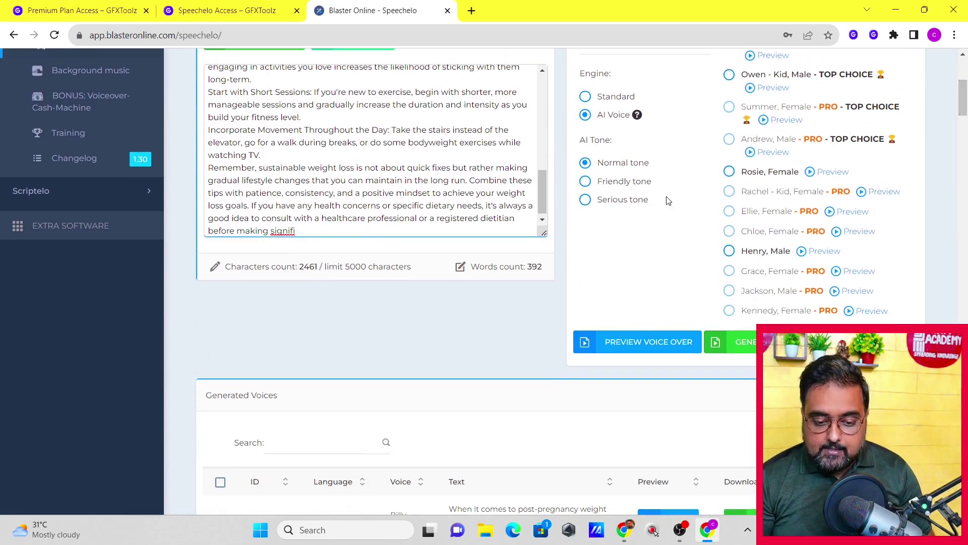
click(585, 185)
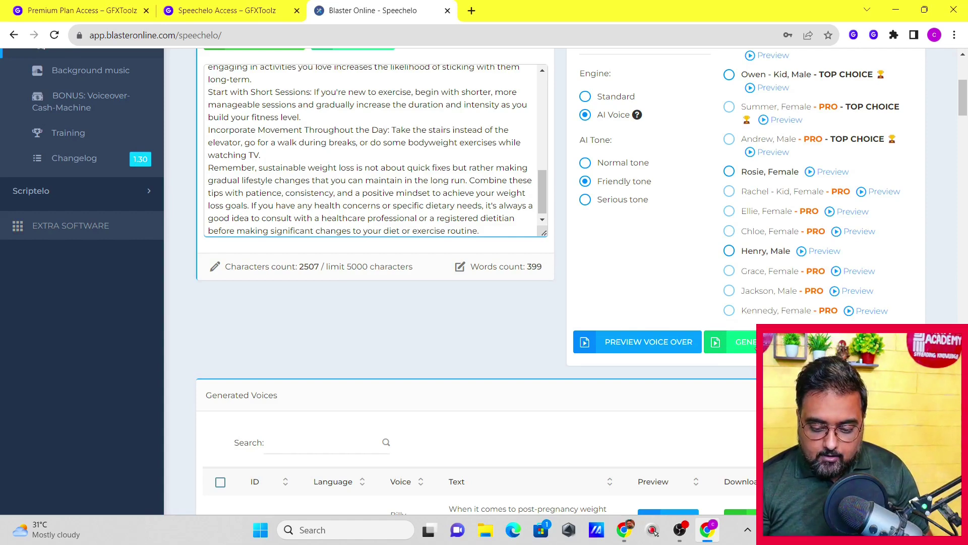
click(755, 347)
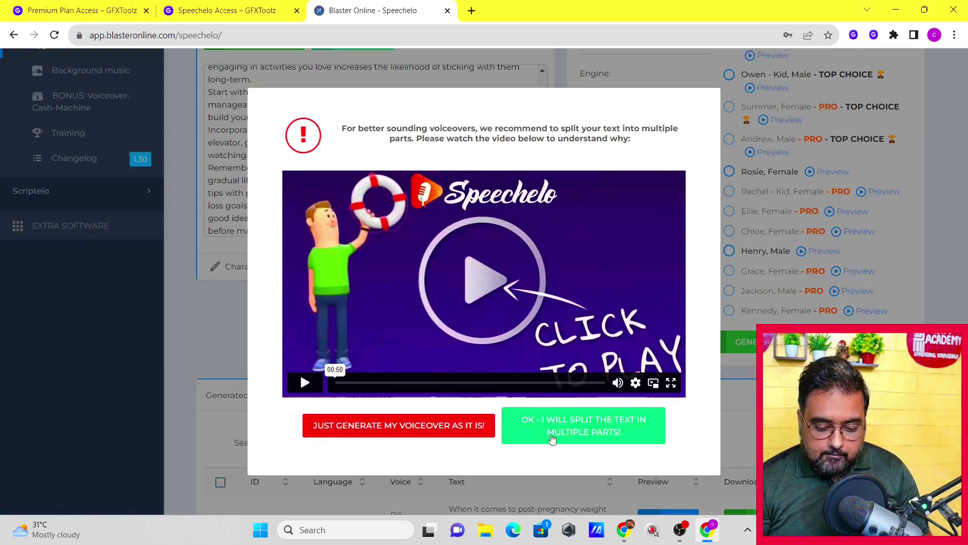
click(422, 427)
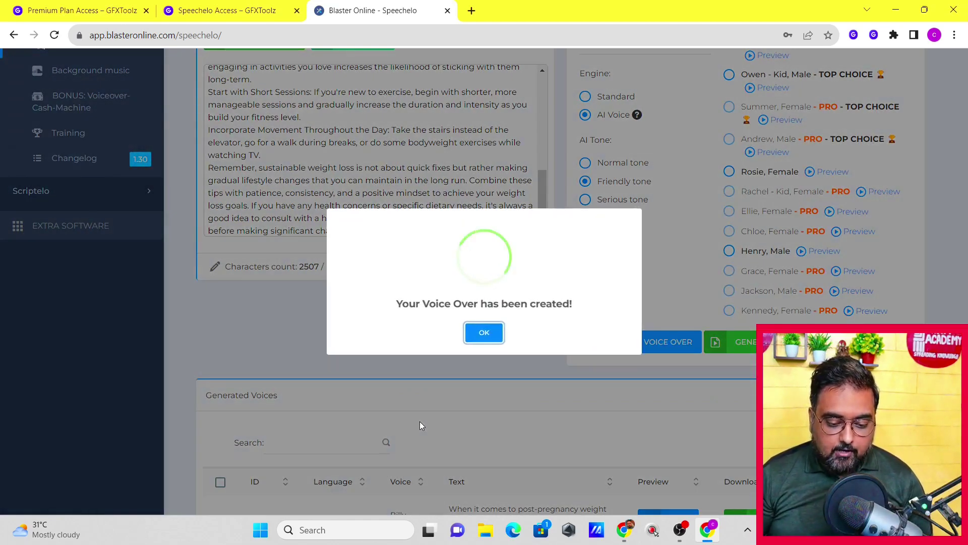
click(484, 332)
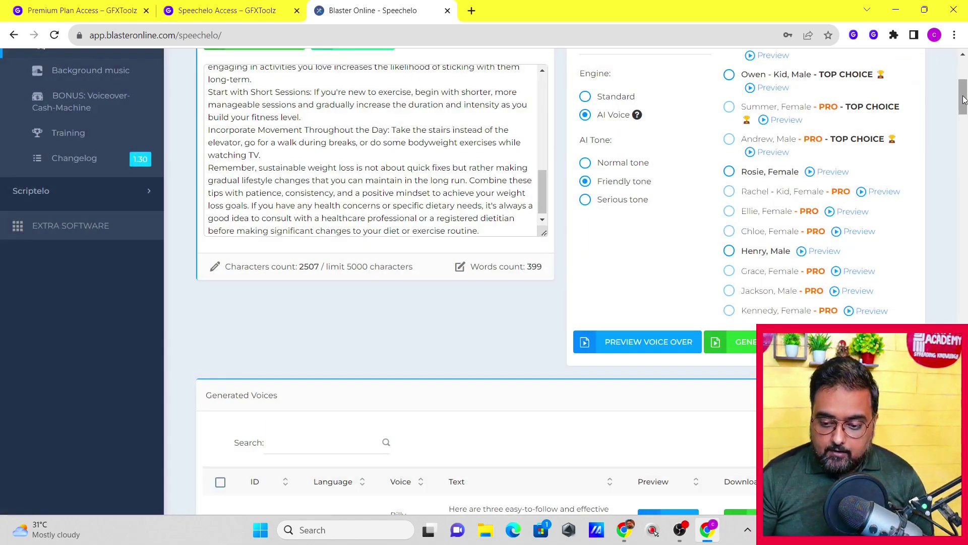
- Listen to the beginning of the newly generated weight loss voiceover and close its audio preview
drag(964, 98, 965, 105)
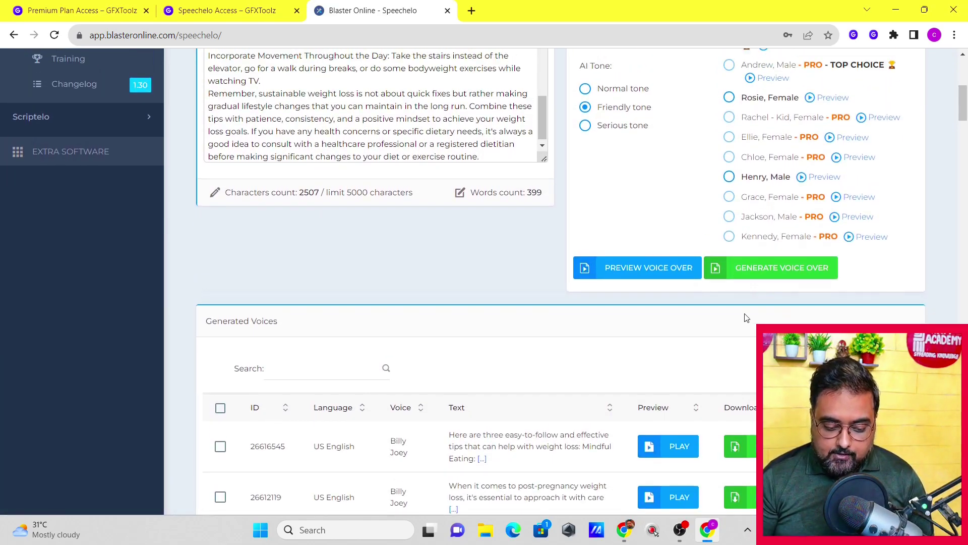
click(670, 447)
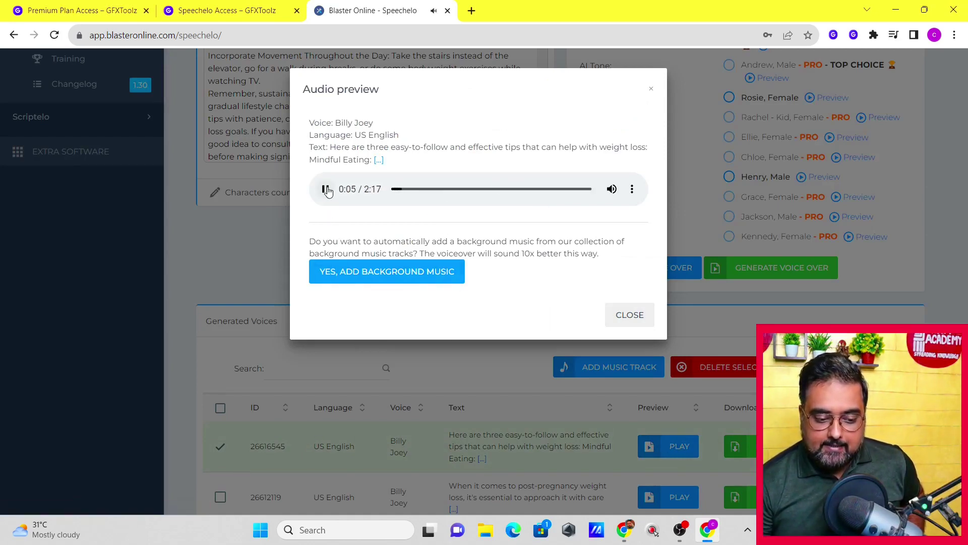
key(space)
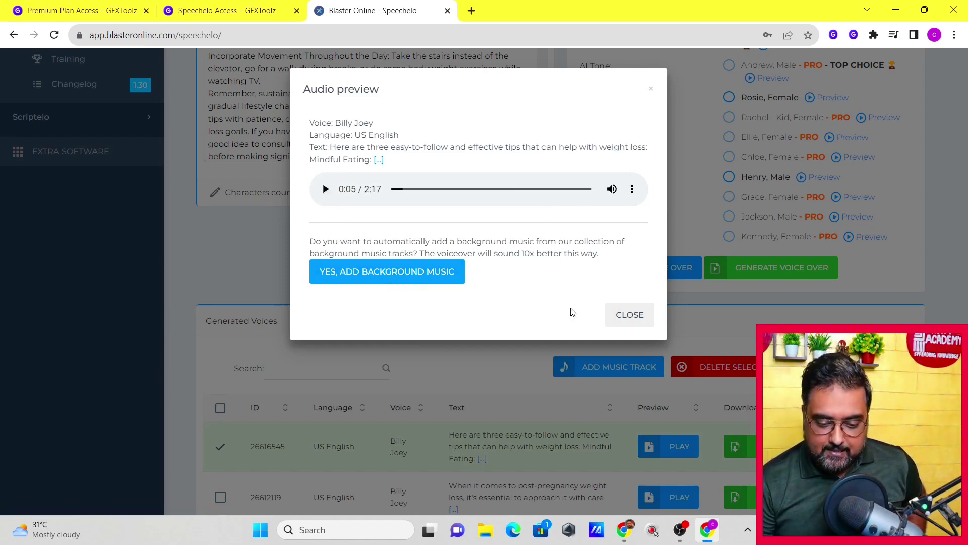
click(623, 319)
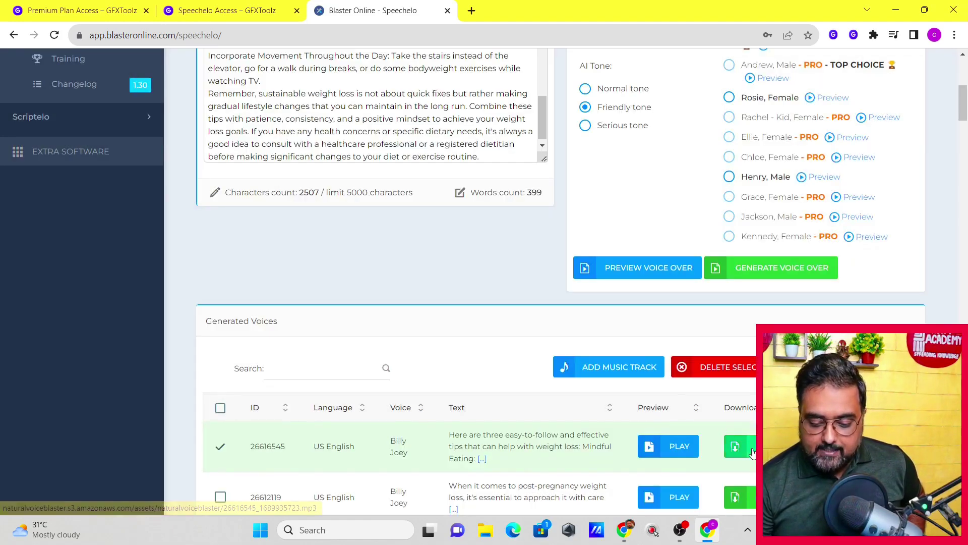
- Download the new voiceover without background music and reopen its audio preview to check the duration
click(736, 446)
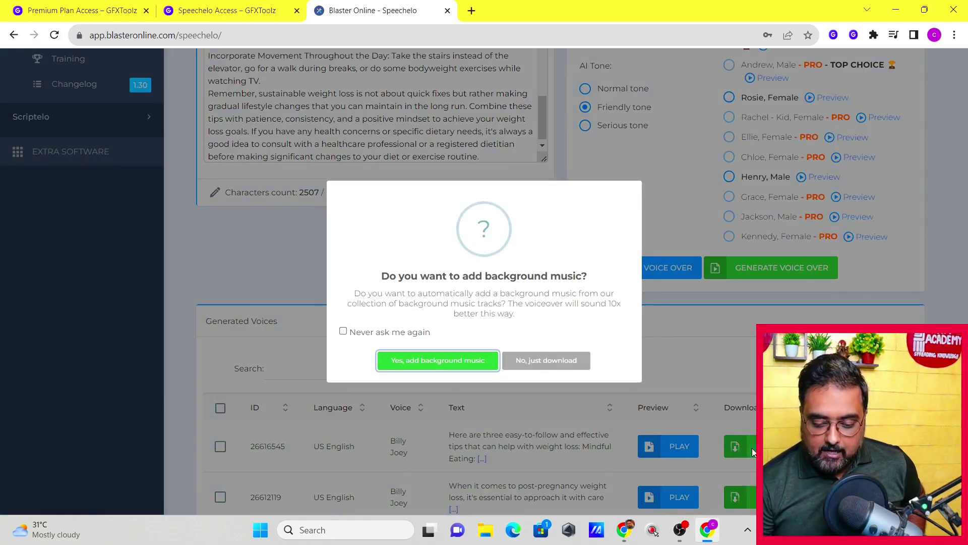
click(537, 361)
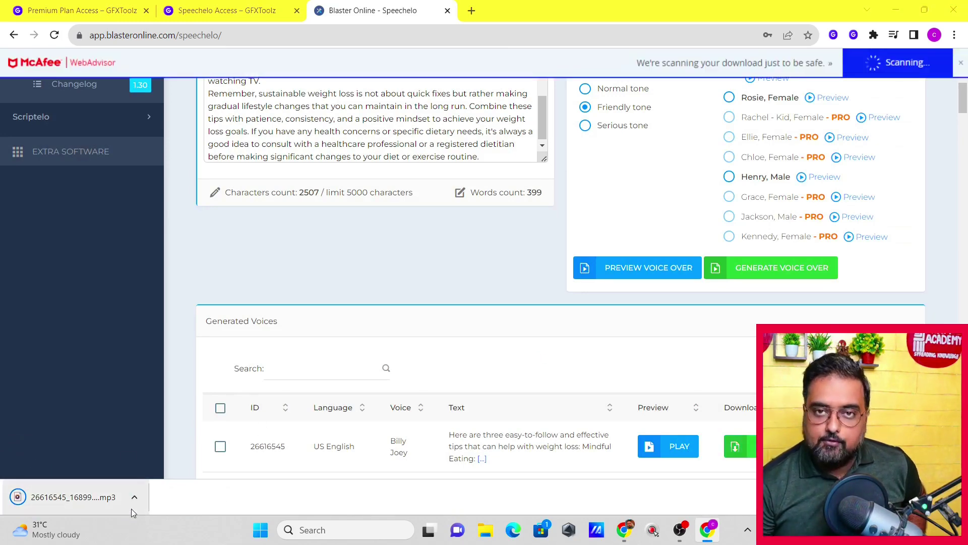
click(962, 63)
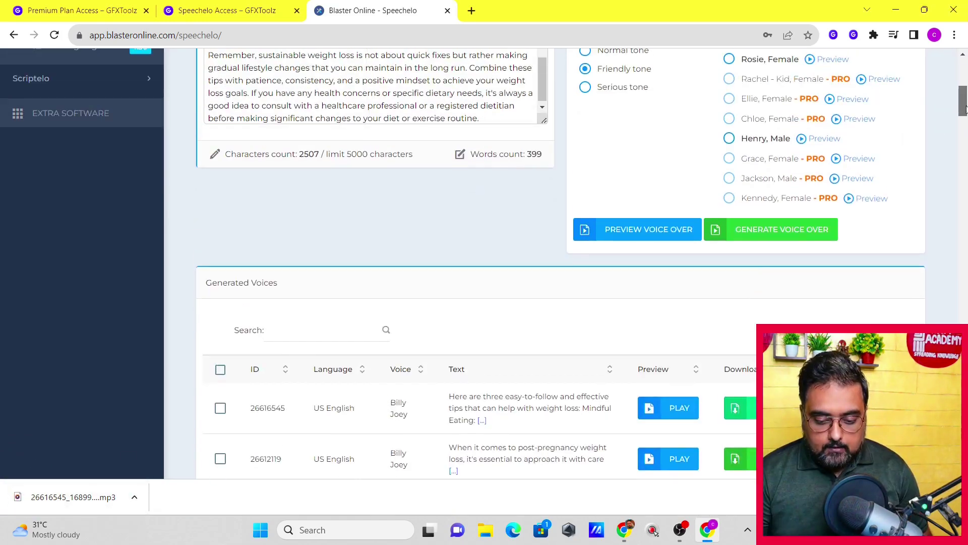
click(685, 409)
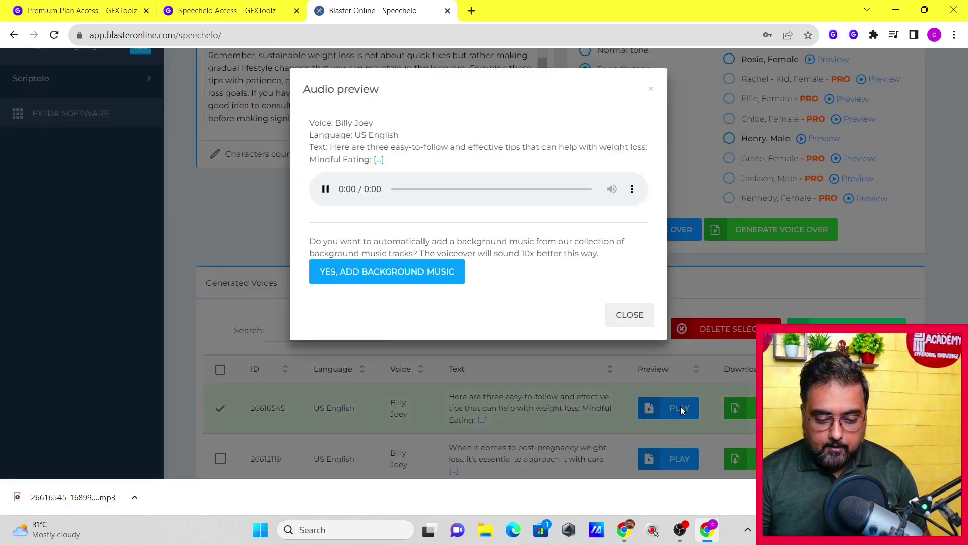
click(326, 189)
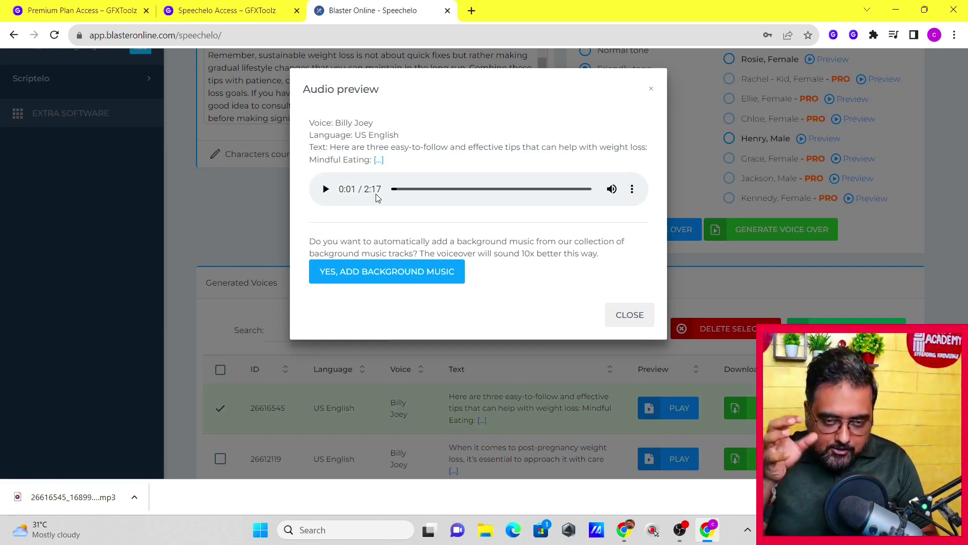
- Return to ChatGPT and ask it to summarize the above content into half its size
key(alt+Tab)
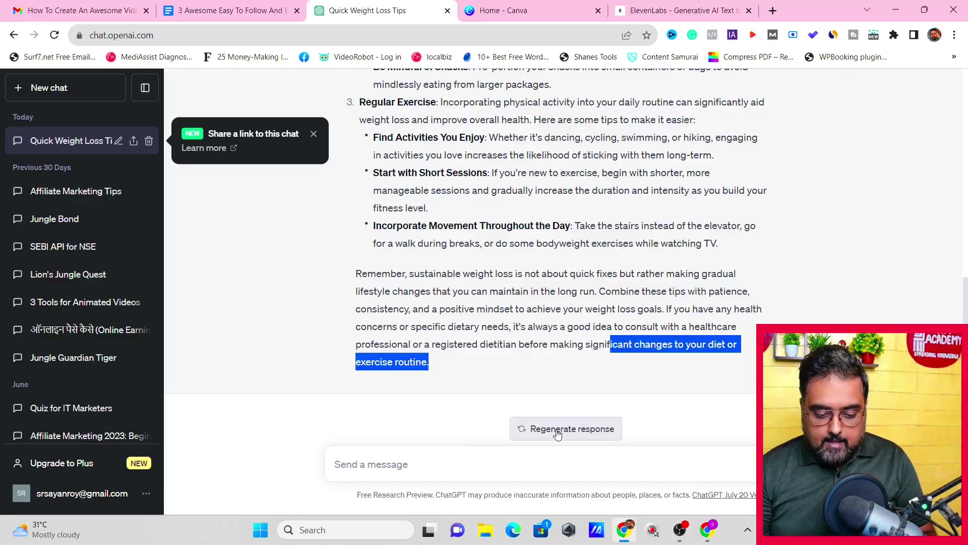
click(460, 458)
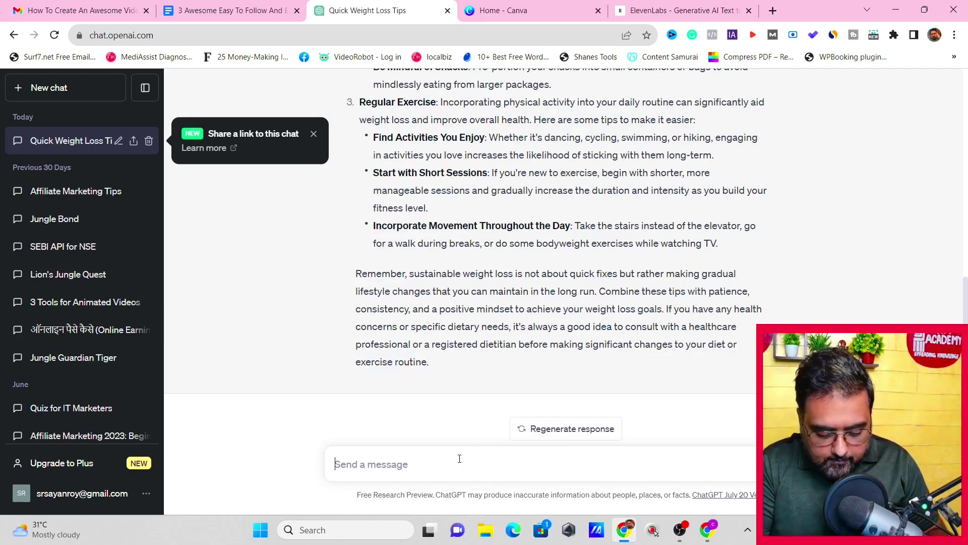
text(can you summari)
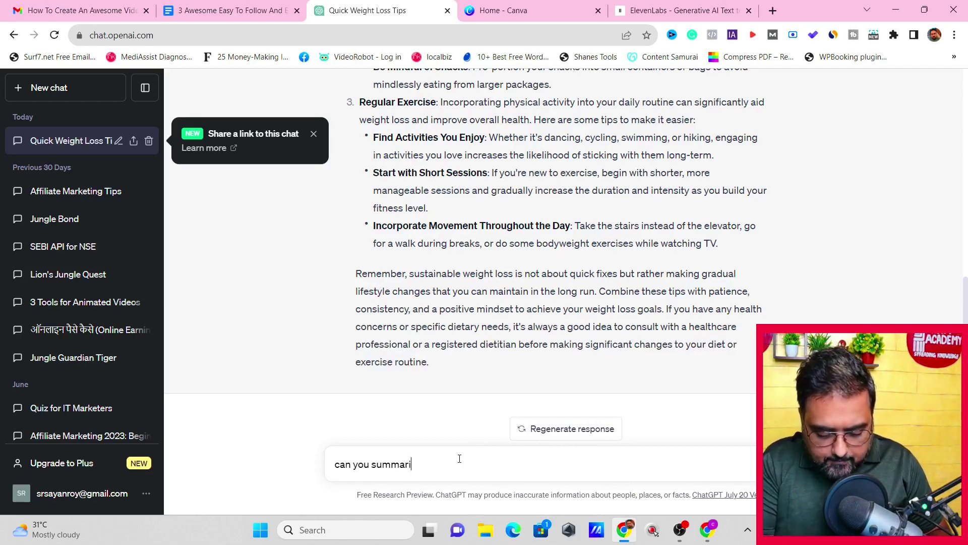
text(ze the above cont)
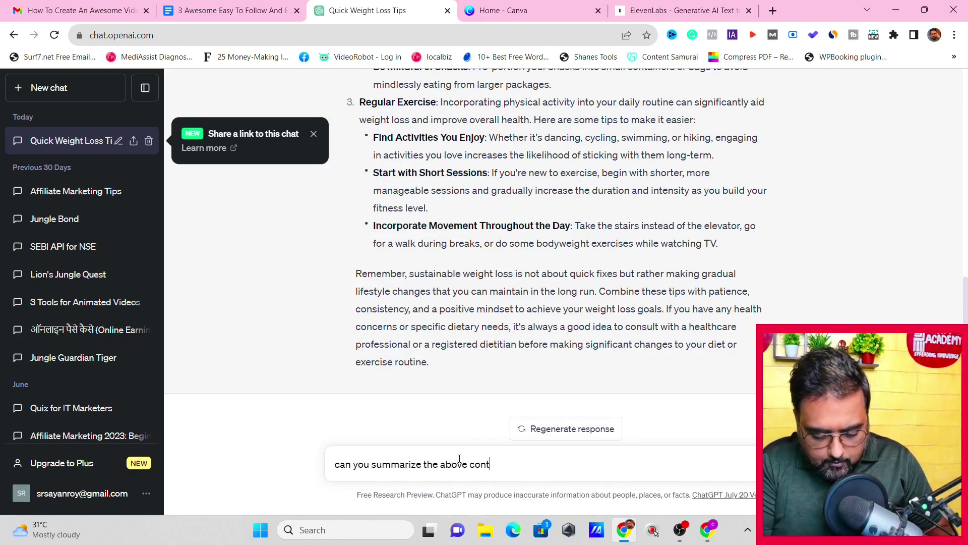
text(ent into half its)
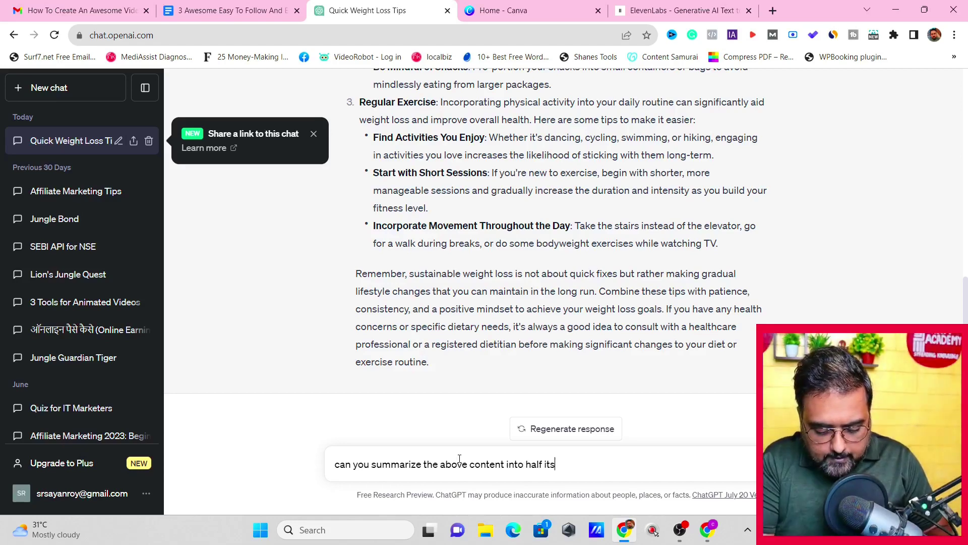
text( sixe)
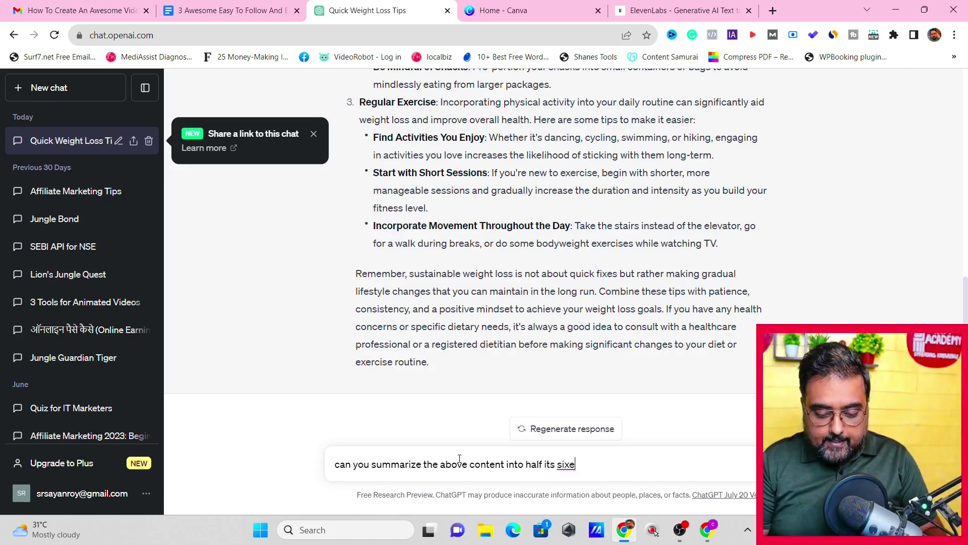
key(Return)
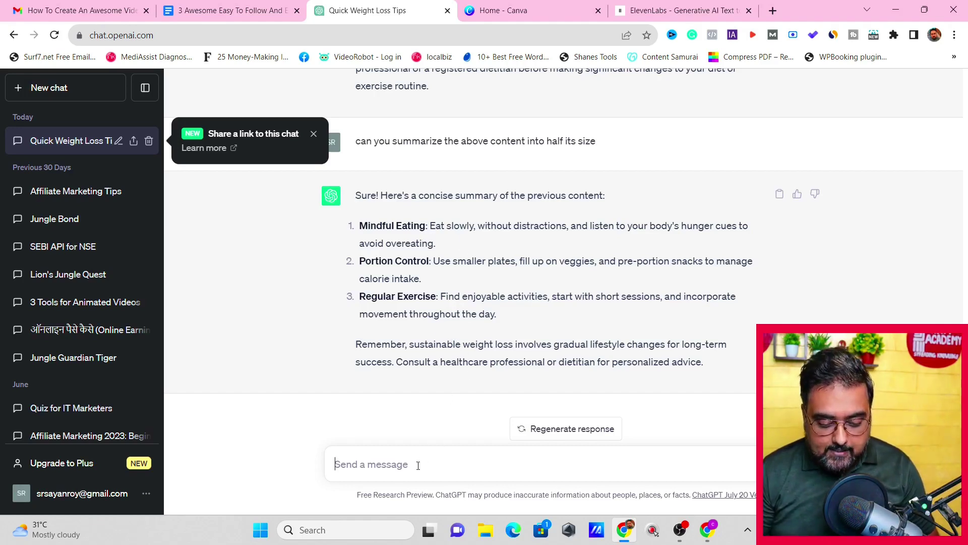
- Ask ChatGPT to "add intro and outgro to the above script" and go back to the start of its reply
text(add)
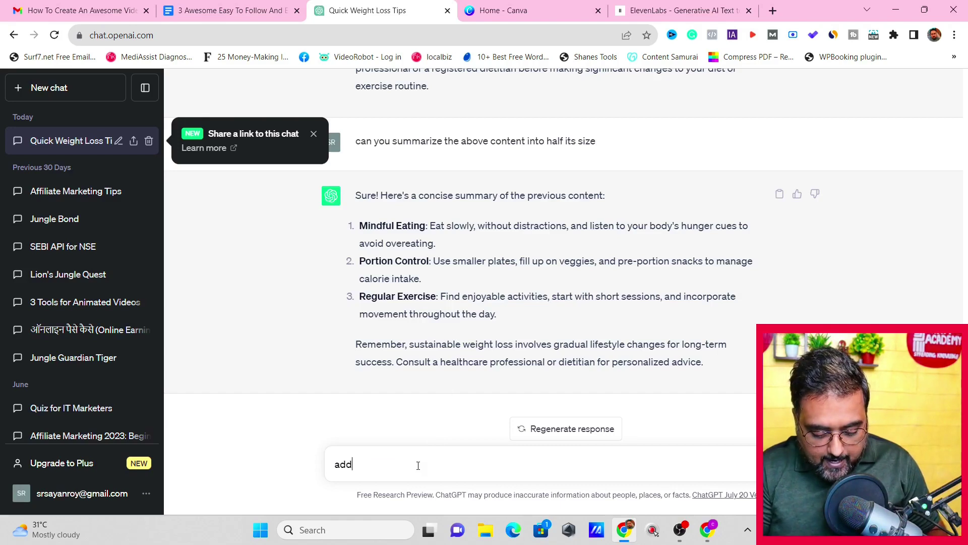
text( intro and outgr)
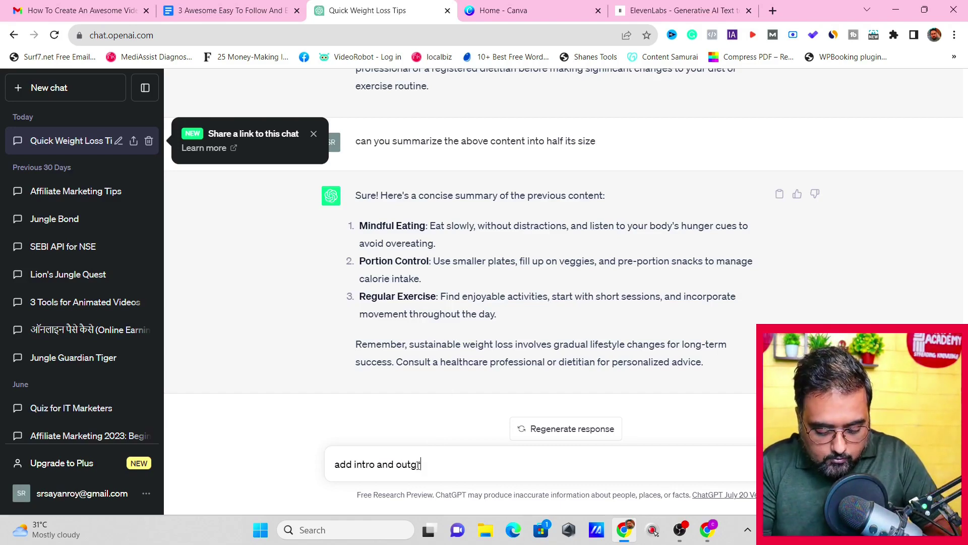
text(o to the above )
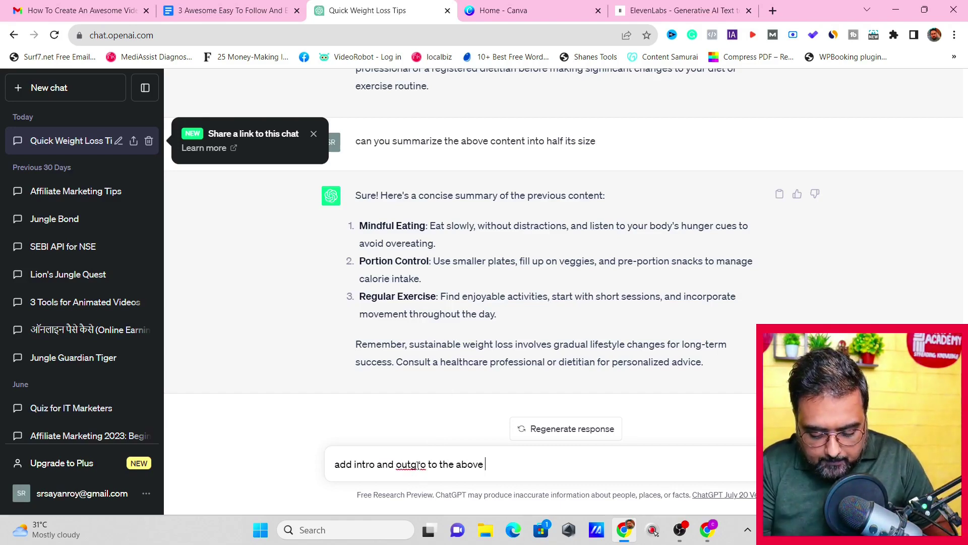
text(script)
key(Return)
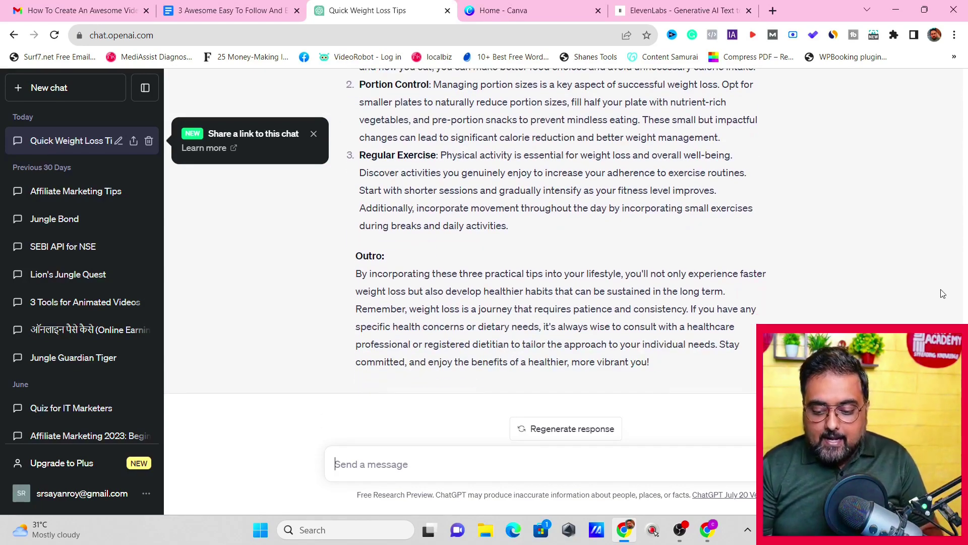
scroll(554, 252, up, 6)
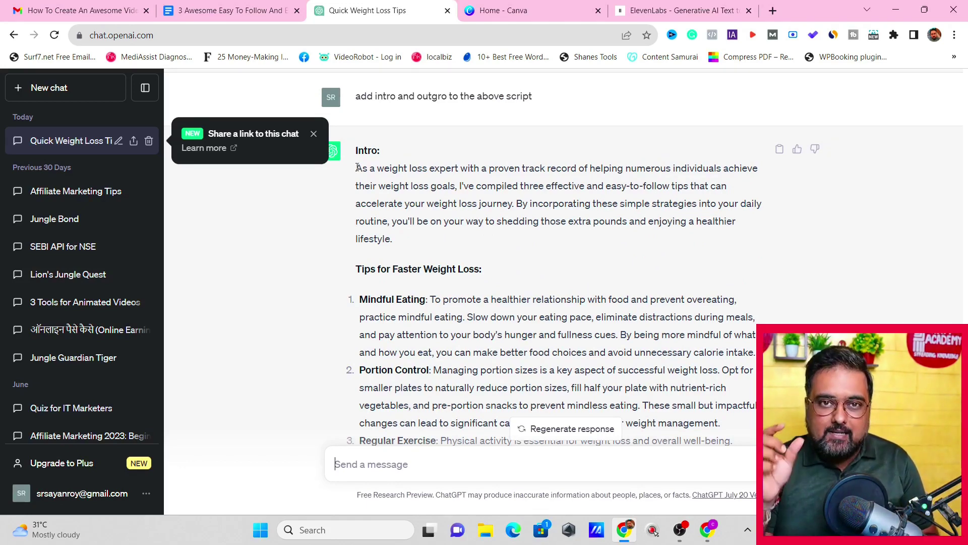
- Create a blank Google Docs document in a new browser tab and name it "Weightloss tips"
click(773, 11)
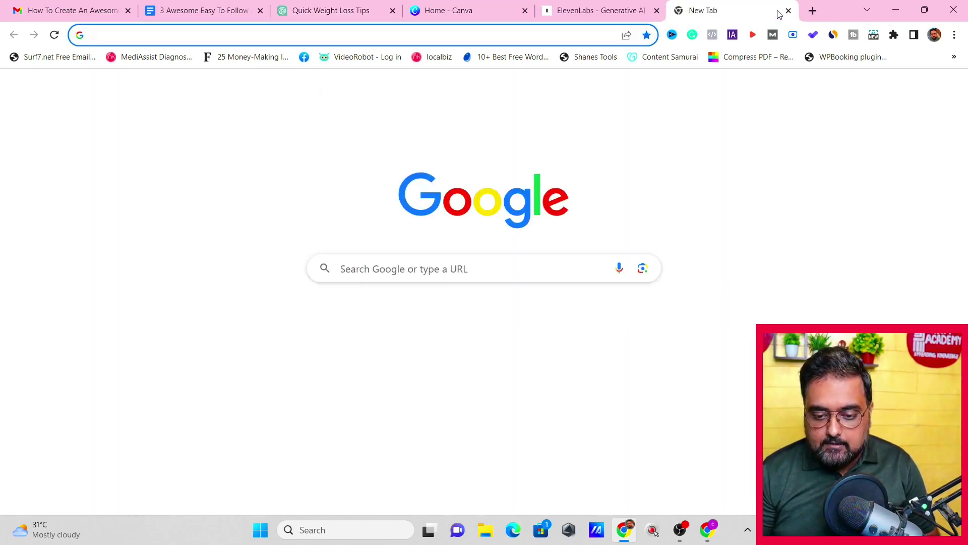
click(917, 89)
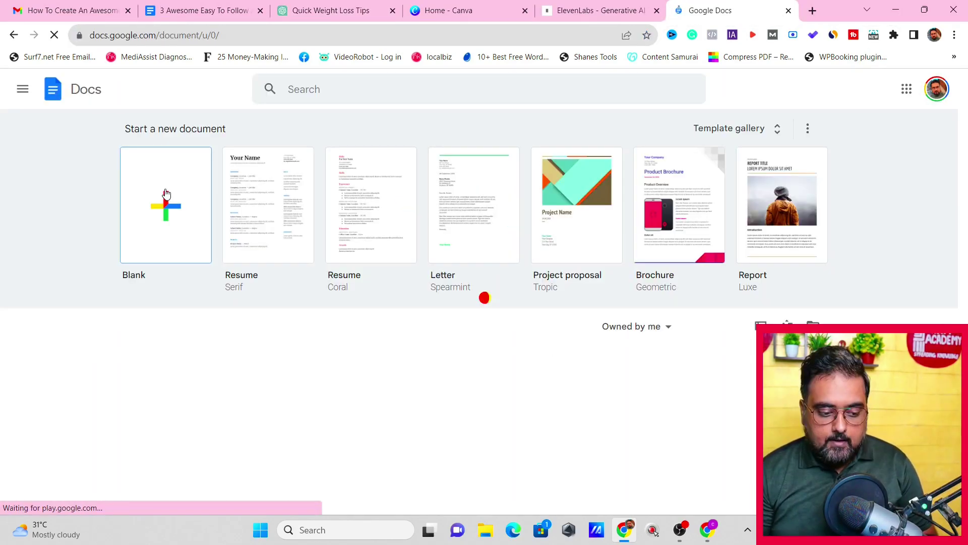
click(167, 194)
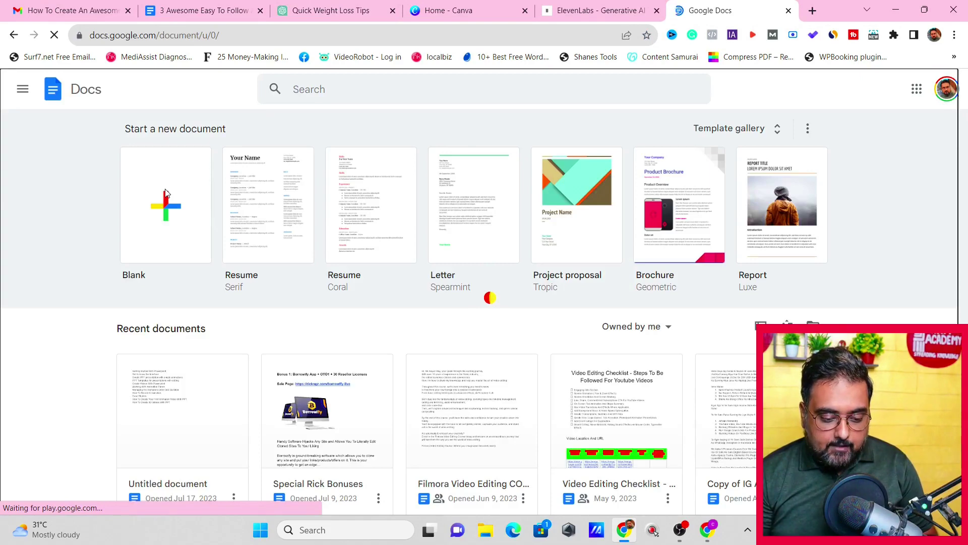
click(139, 85)
text(Weig)
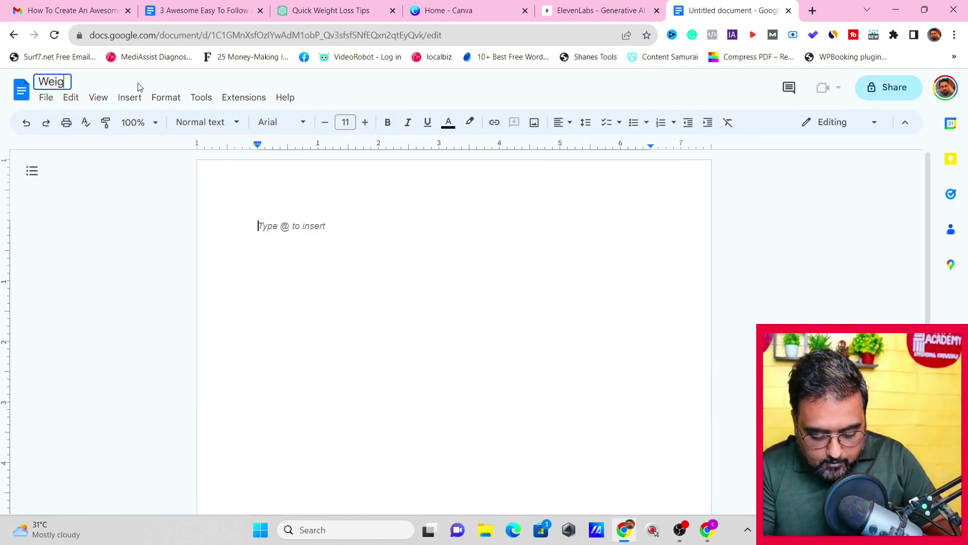
text(htloss tips)
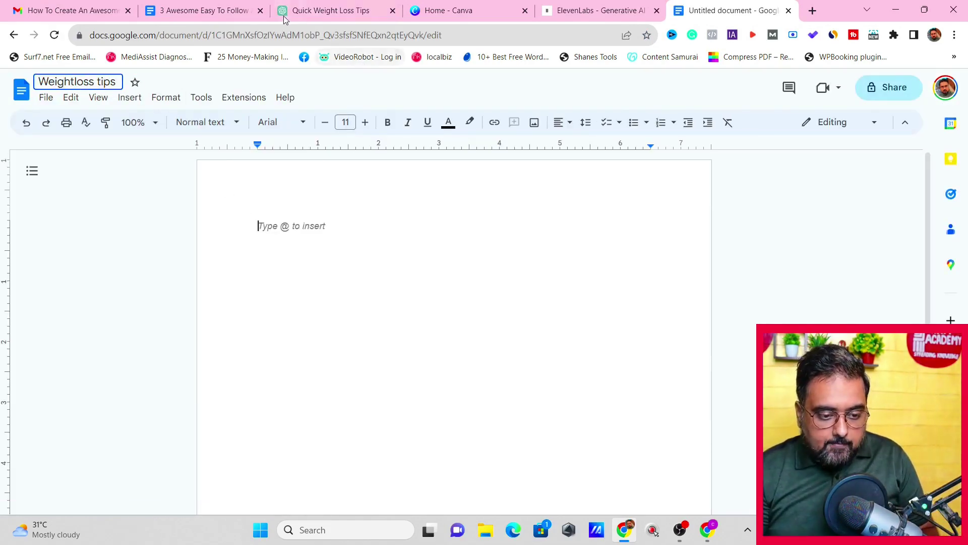
- Copy the first sentence of ChatGPT's intro, ending in "accelerate your weight loss journey", into the Weightloss tips document
click(303, 11)
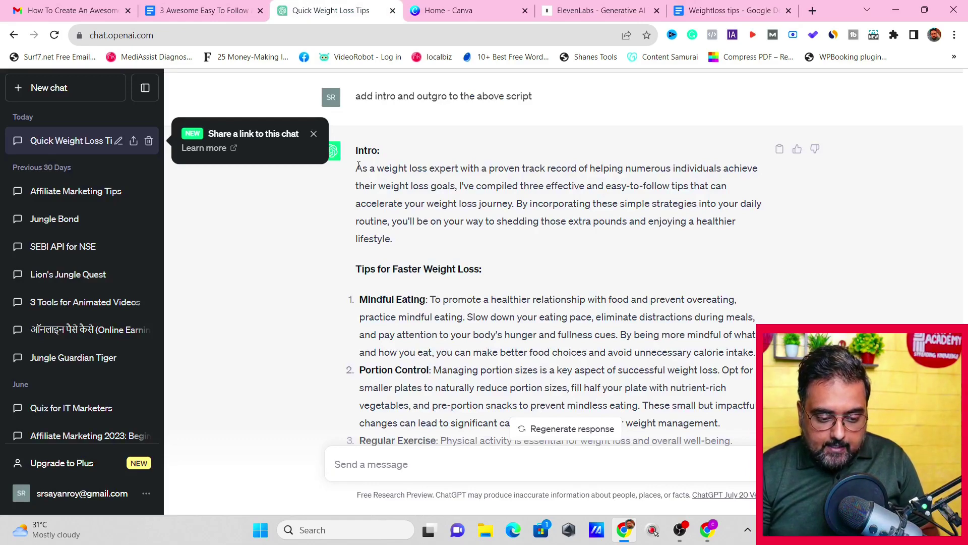
drag(359, 166, 515, 205)
key(ctrl+c)
click(706, 16)
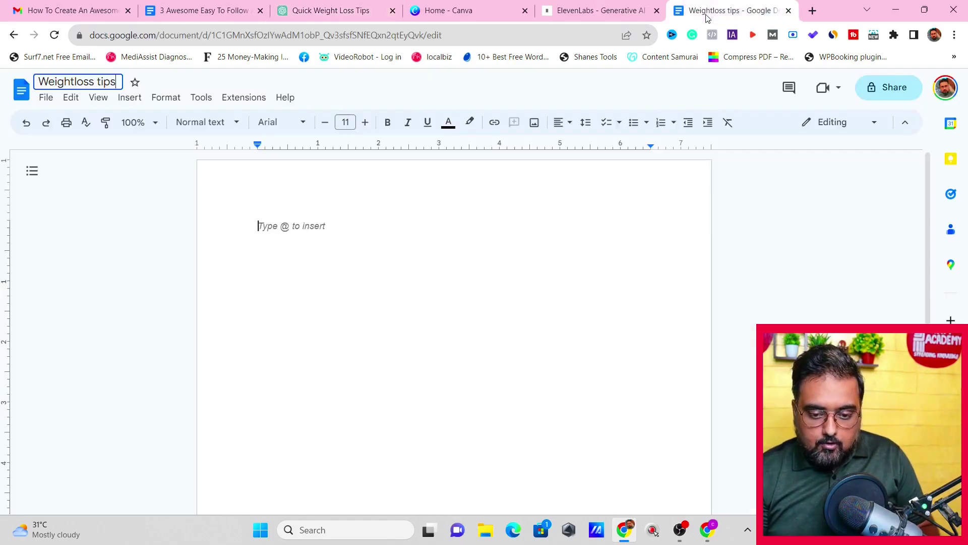
key(ctrl+v)
key(Escape)
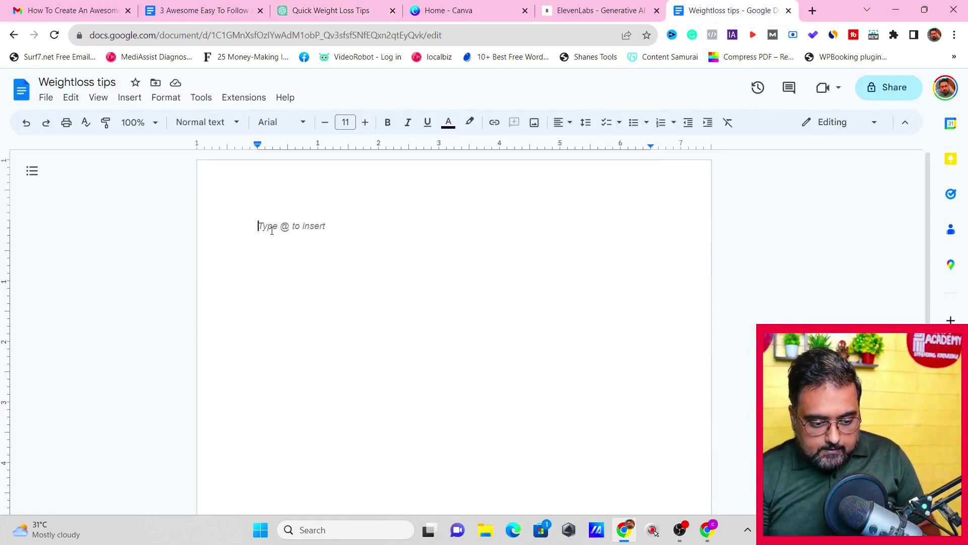
key(ctrl+v)
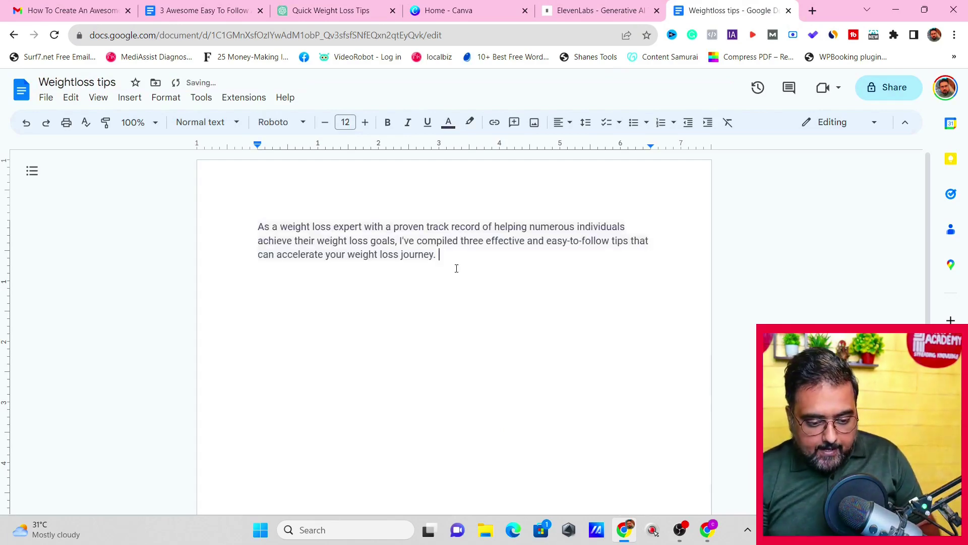
key(Return)
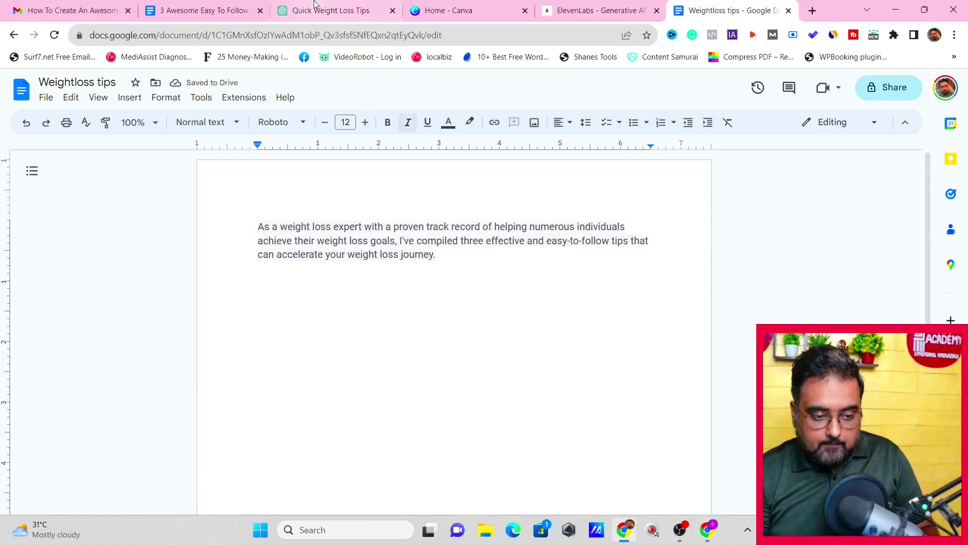
- Copy ChatGPT's "Tips for Faster Weight Loss:" heading below the intro in the document, putting a "3" in front of it
click(314, 4)
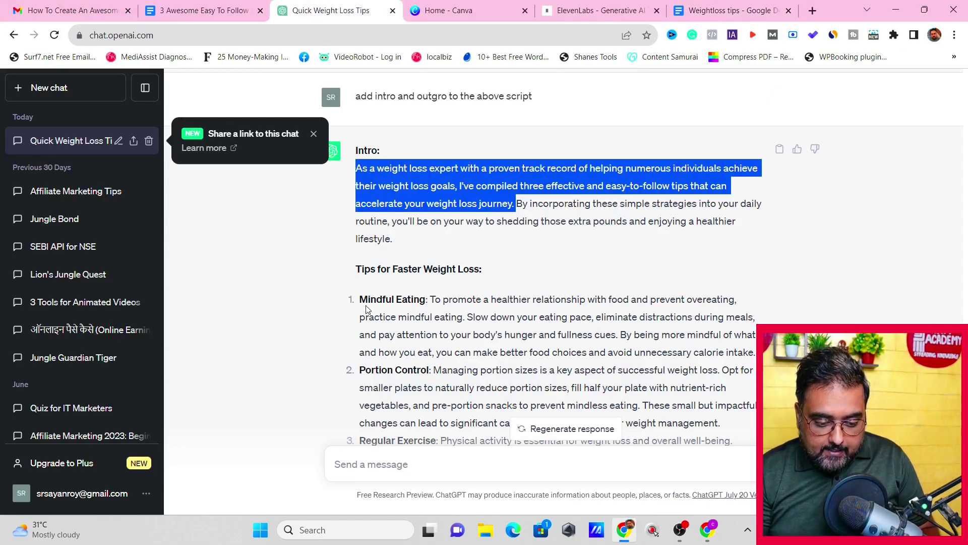
drag(356, 269, 507, 270)
key(ctrl+c)
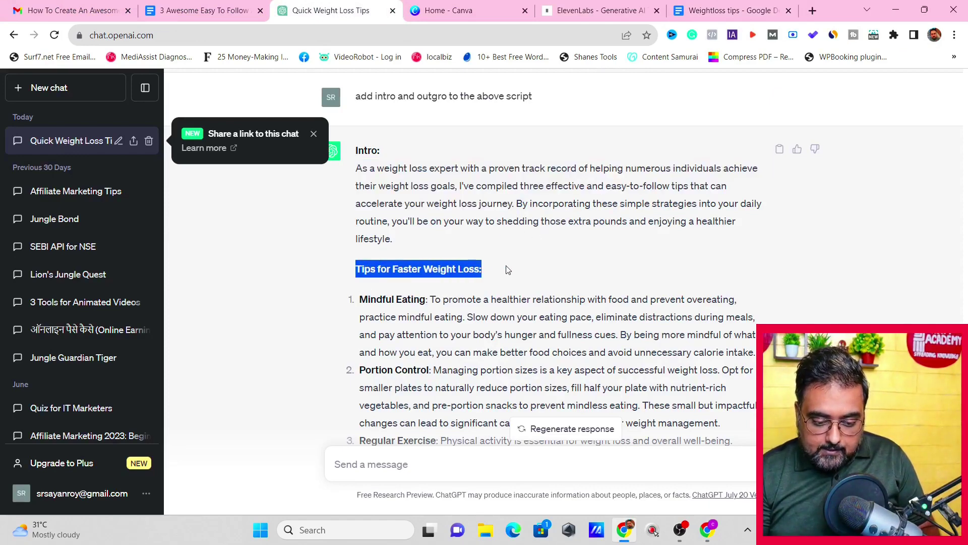
click(748, 9)
key(Return)
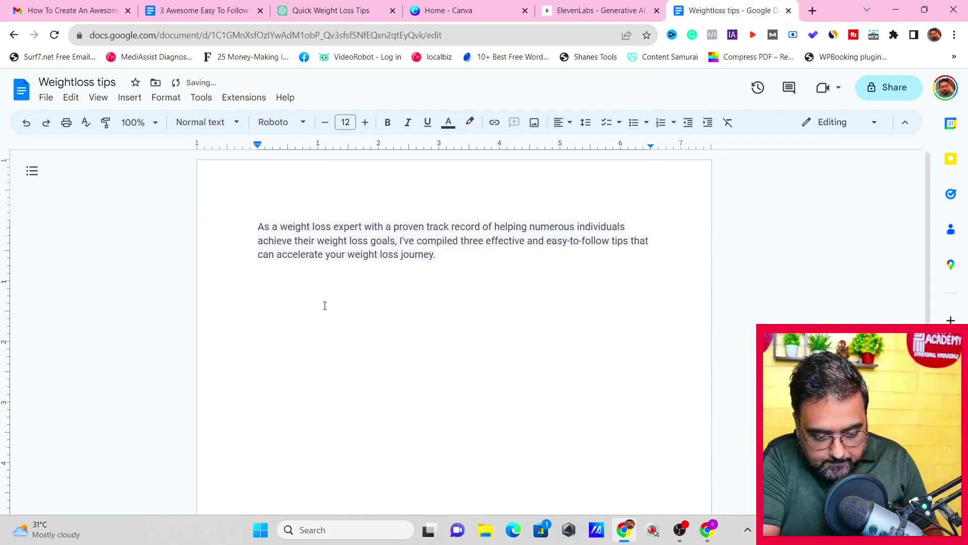
text(3)
key(ctrl+v)
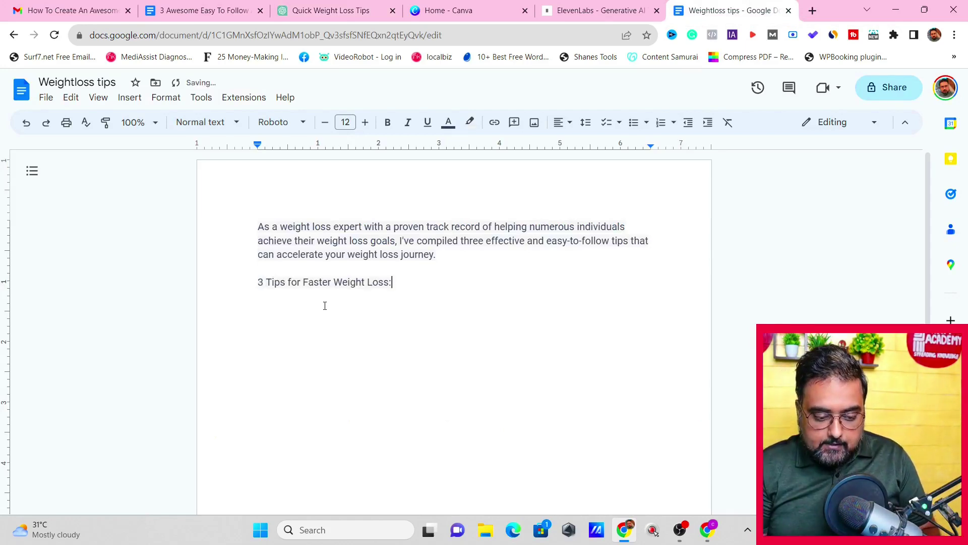
- Copy the Mindful Eating tip from ChatGPT, up to "hunger and fullness cues", into a new paragraph below the document's heading
key(Return)
key(Return)
click(329, 9)
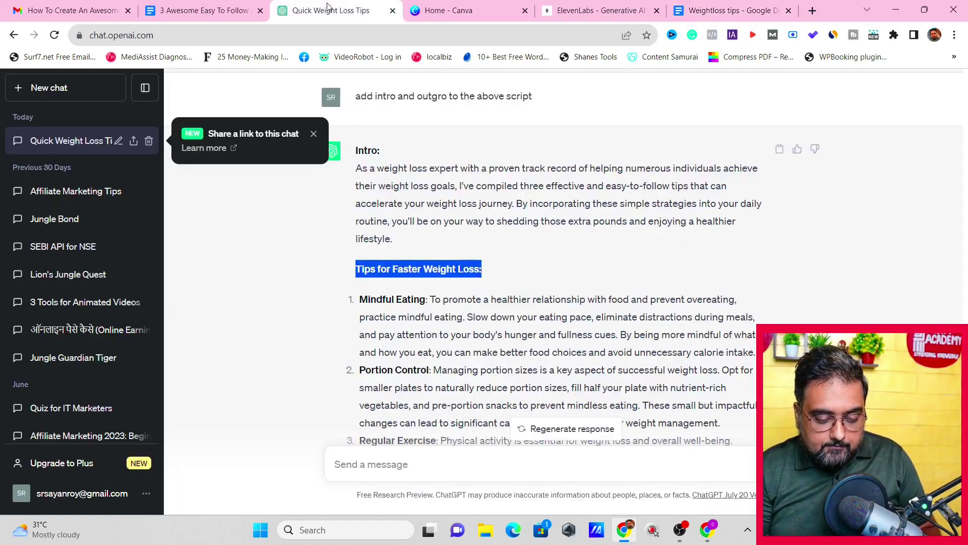
drag(361, 301, 619, 334)
key(ctrl+c)
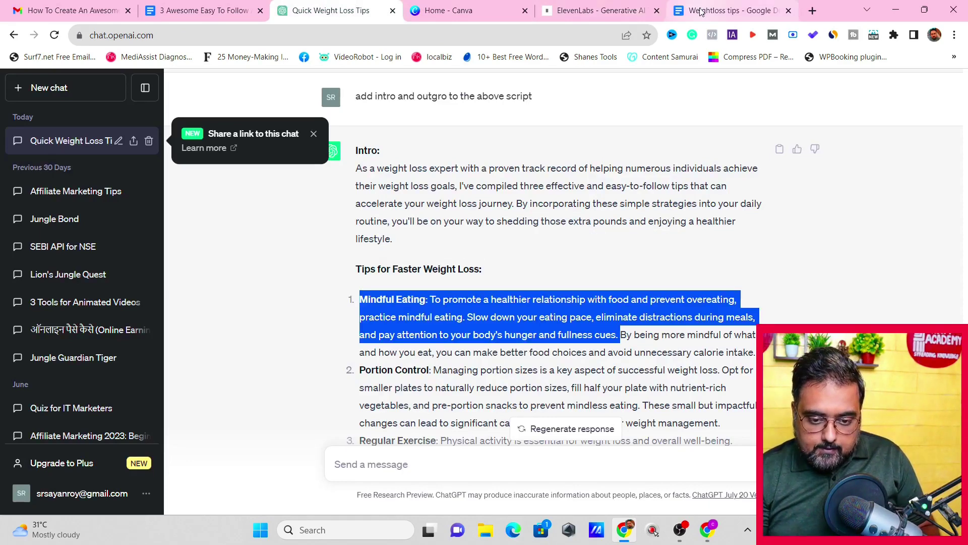
click(731, 10)
key(ctrl+v)
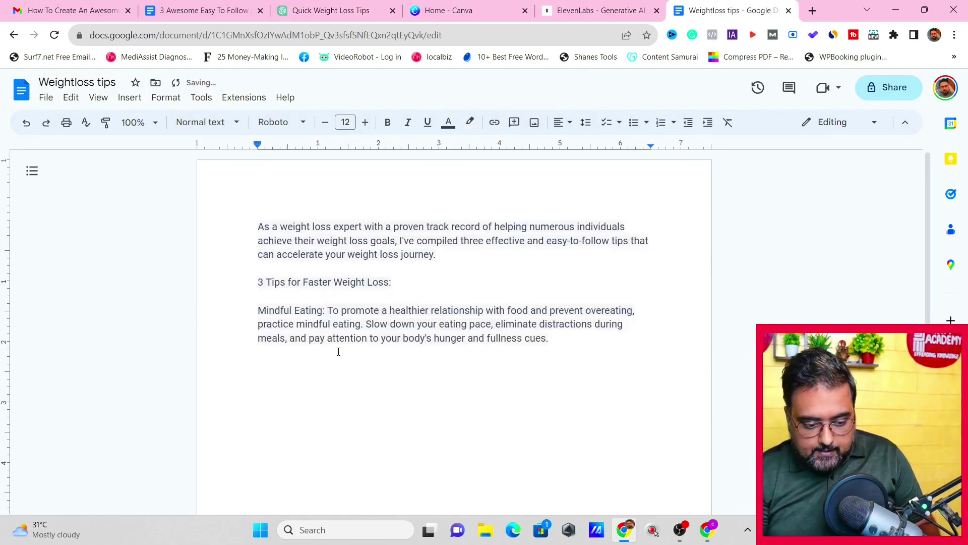
- Copy the Portion Control tip from ChatGPT, up to "prevent mindless eating", into the document below Mindful Eating
click(329, 10)
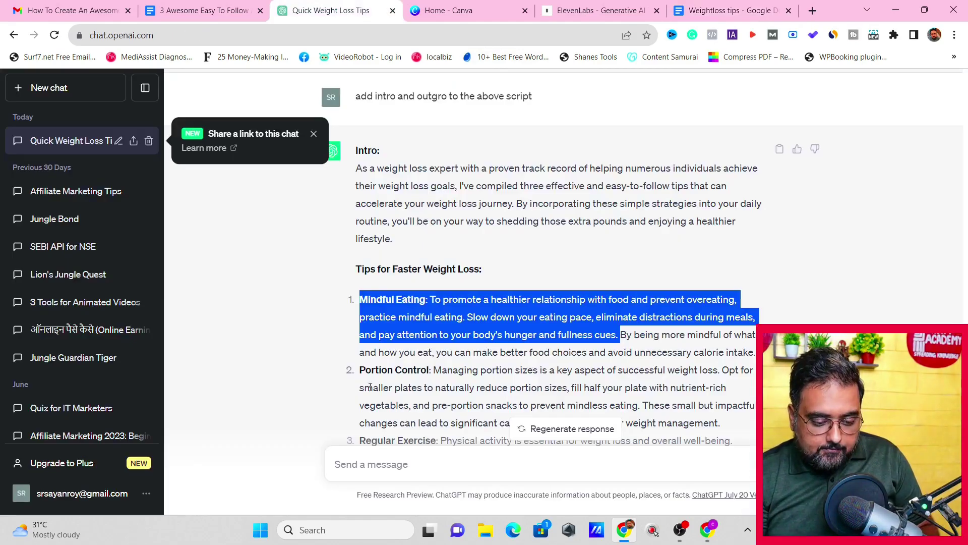
drag(360, 370, 639, 405)
key(ctrl+c)
click(747, 15)
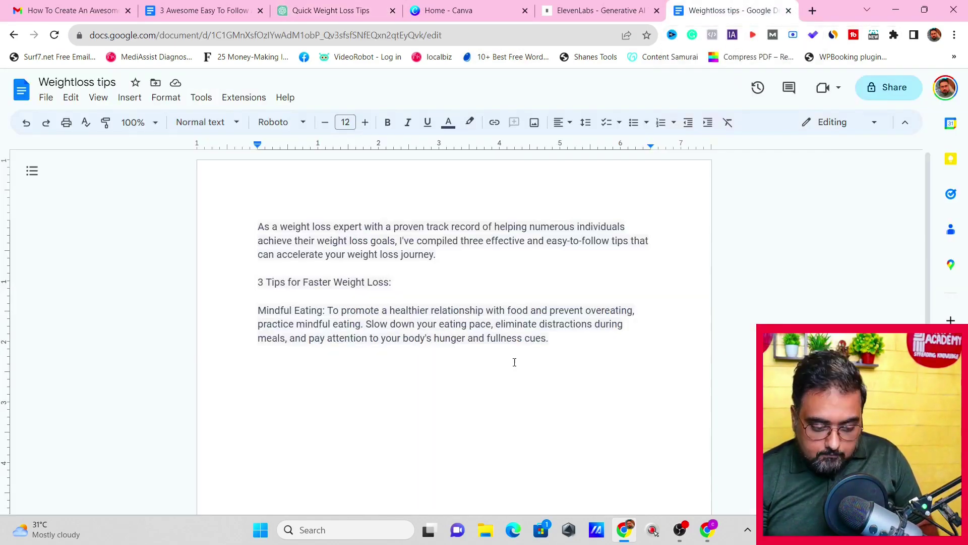
key(ctrl+v)
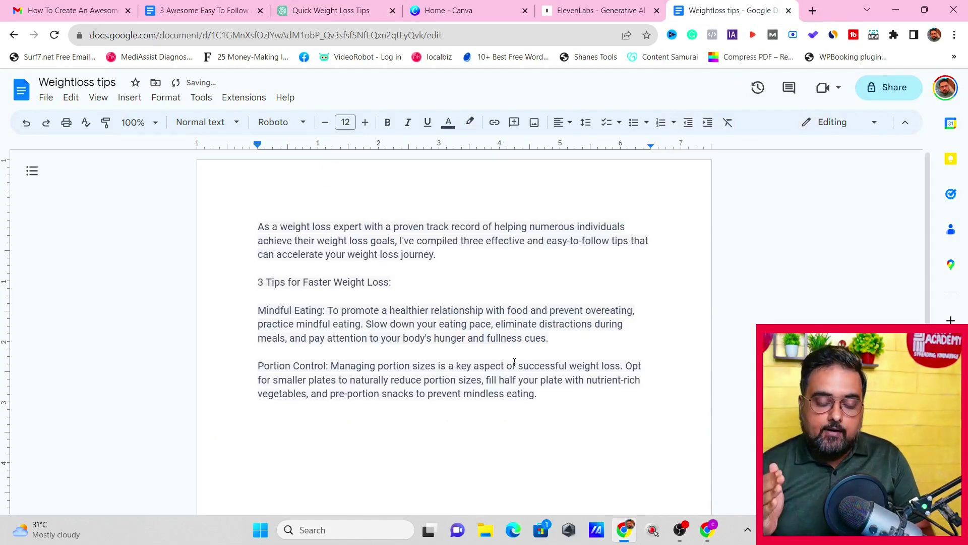
- Copy the first three sentences of ChatGPT's Regular Exercise tip into a new paragraph below Portion Control in the document
click(328, 9)
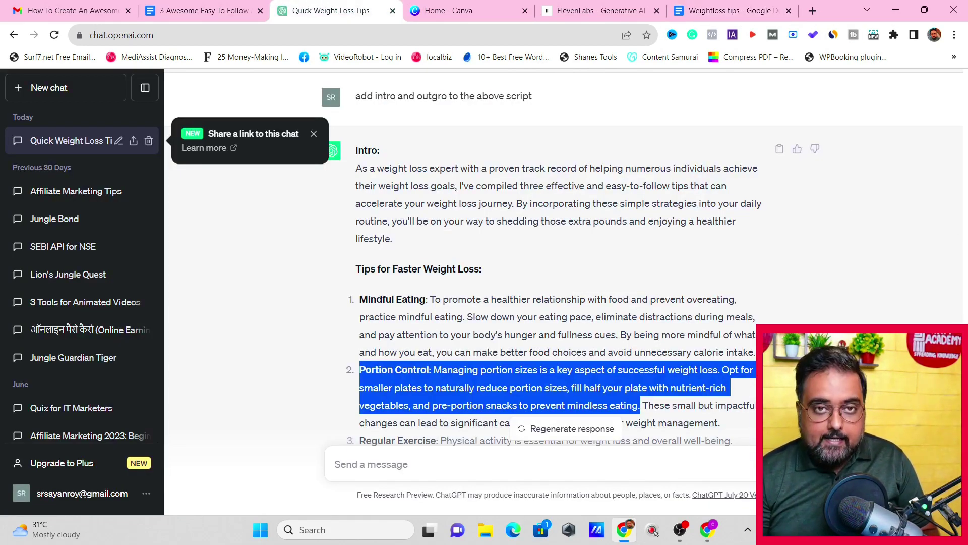
scroll(488, 278, down, 5)
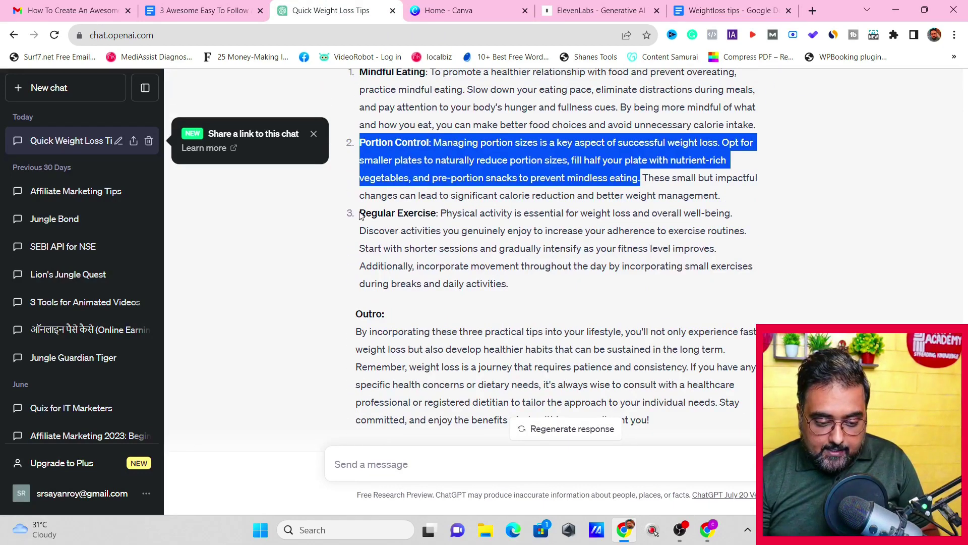
drag(360, 215, 717, 248)
key(ctrl+c)
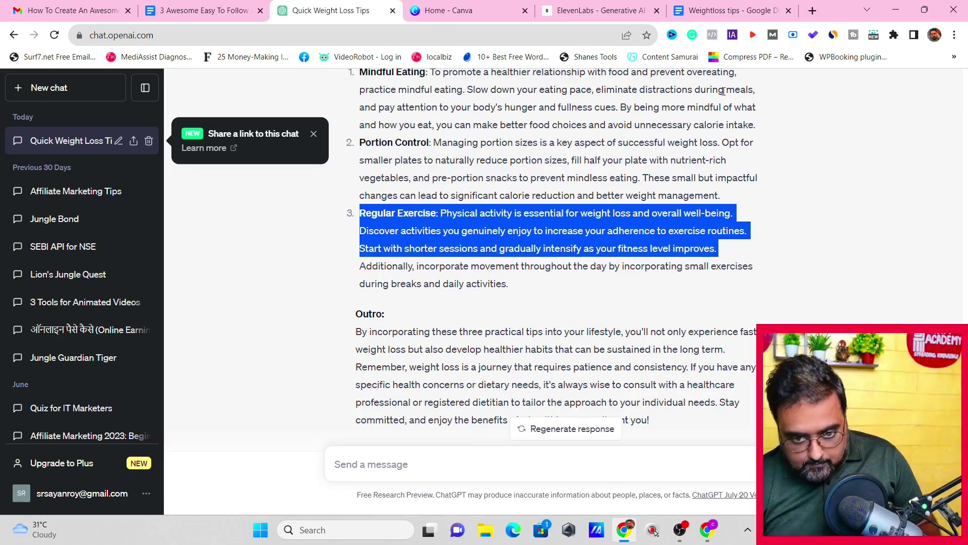
click(731, 10)
key(Return)
key(Return)
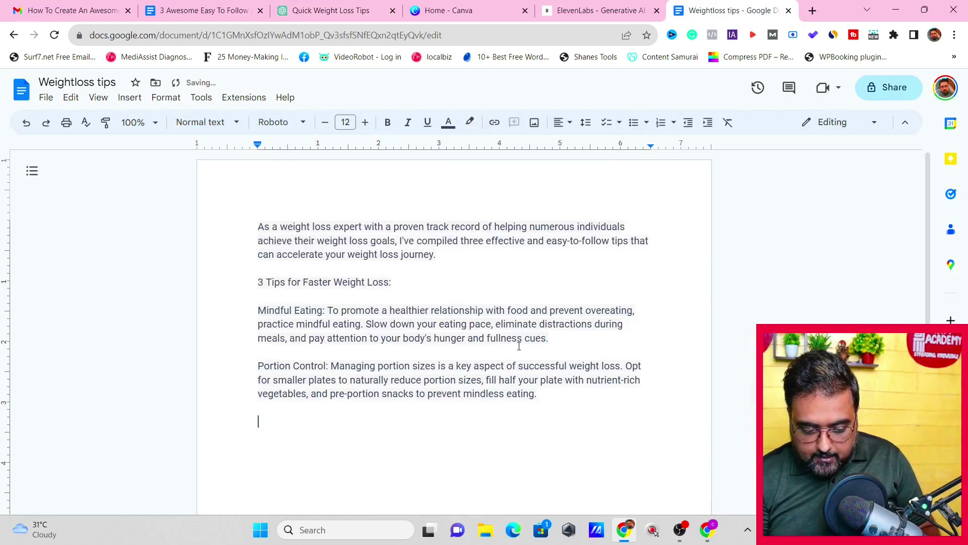
key(ctrl+v)
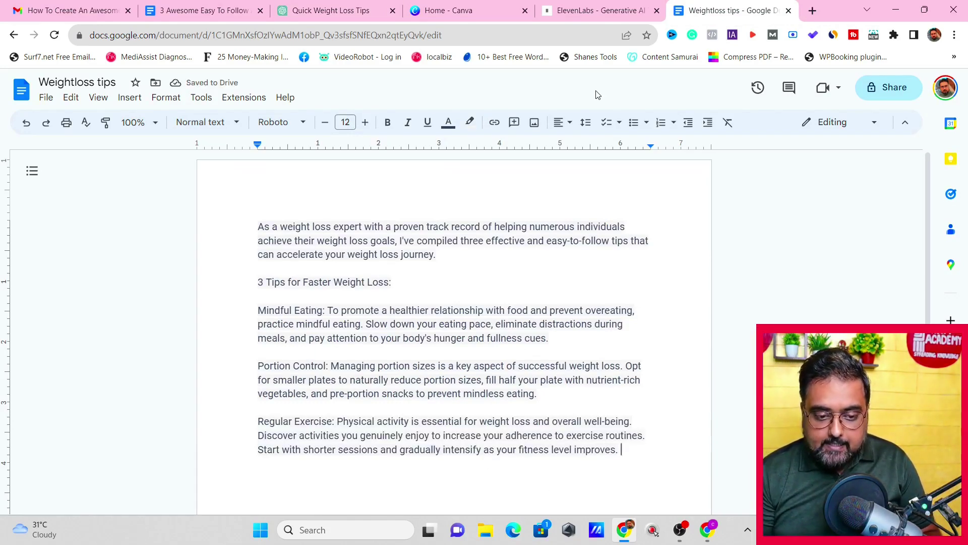
- Copy the first two sentences of ChatGPT's outro to the end of the document and look over the assembled script
click(343, 10)
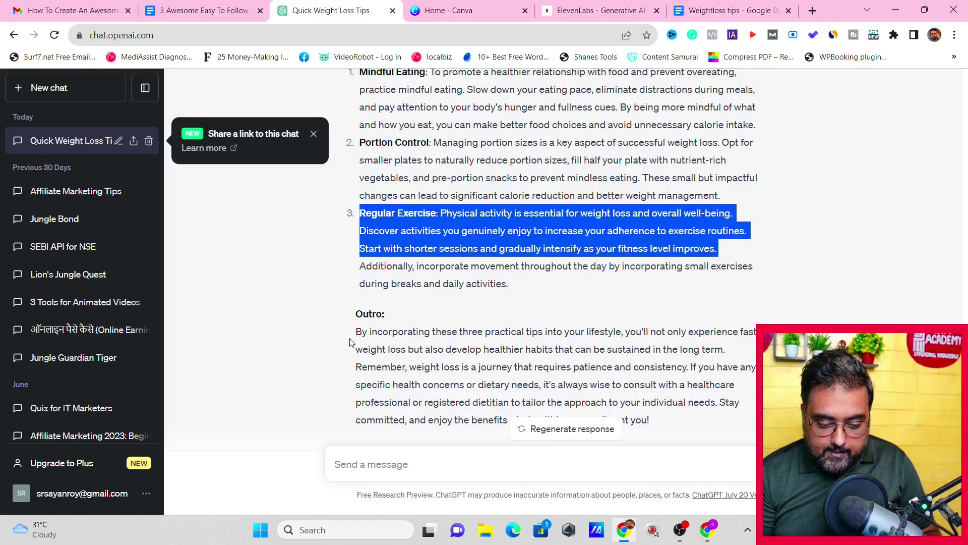
drag(354, 331, 692, 364)
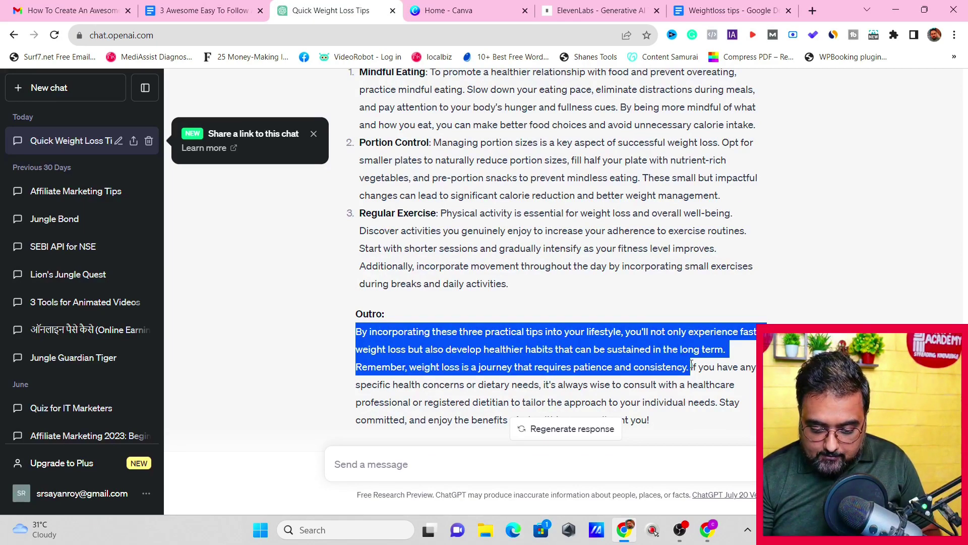
key(ctrl+c)
key(ctrl+9)
key(ctrl+v)
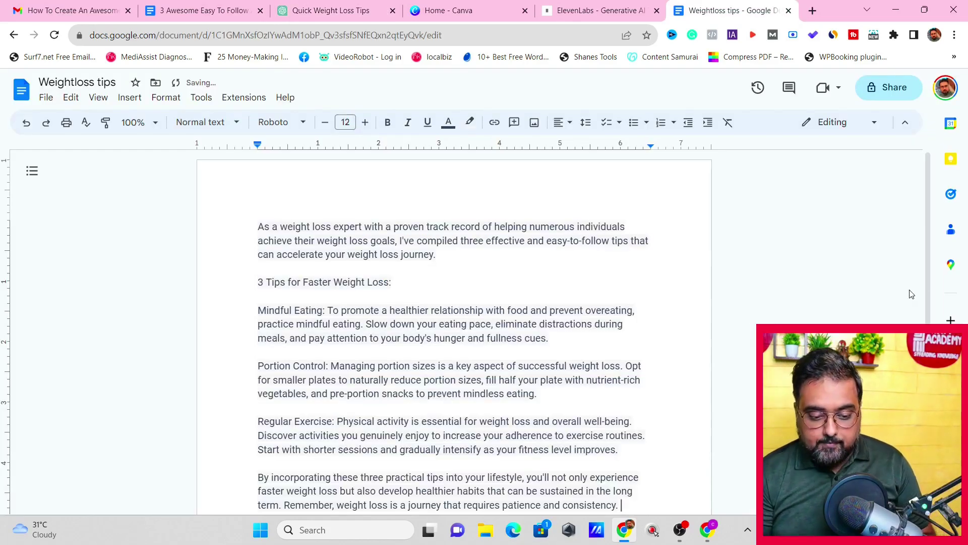
scroll(913, 295, down, 2)
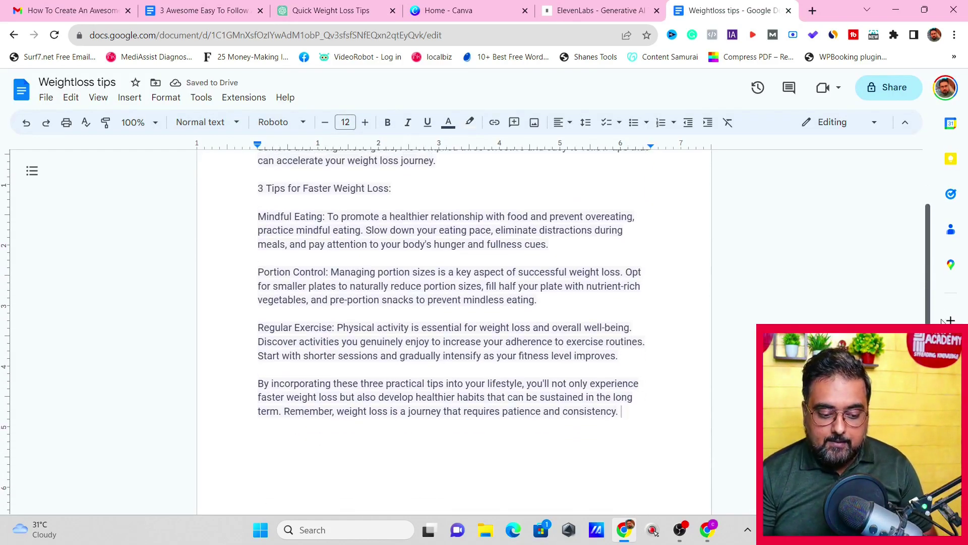
scroll(655, 302, up, 2)
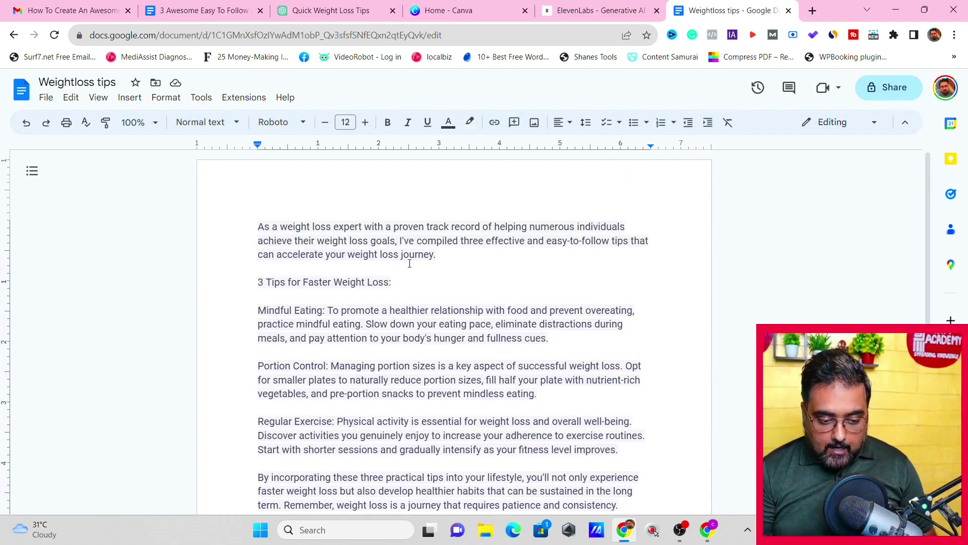
- Copy the whole weight loss script from the document and replace the old text in Speechelo's voice generator with it
drag(258, 226, 633, 527)
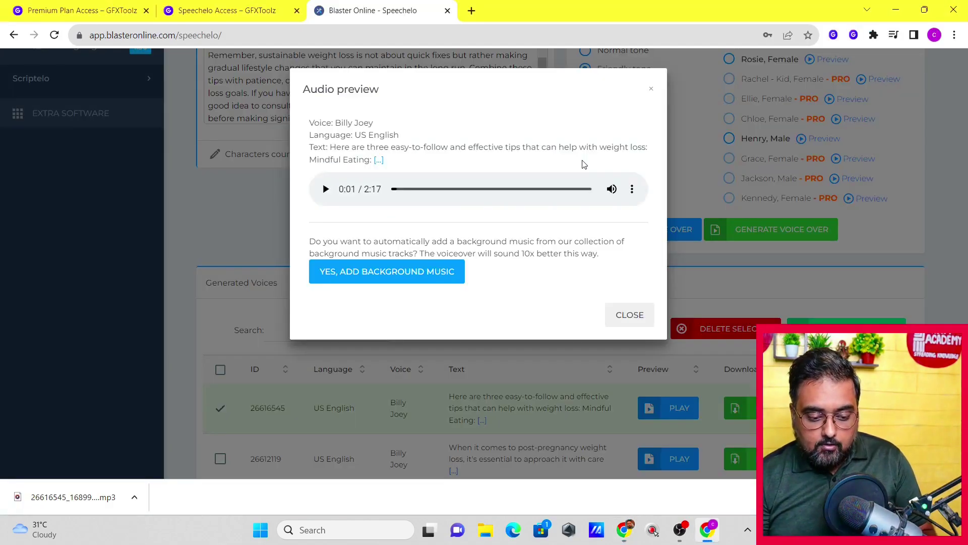
click(653, 91)
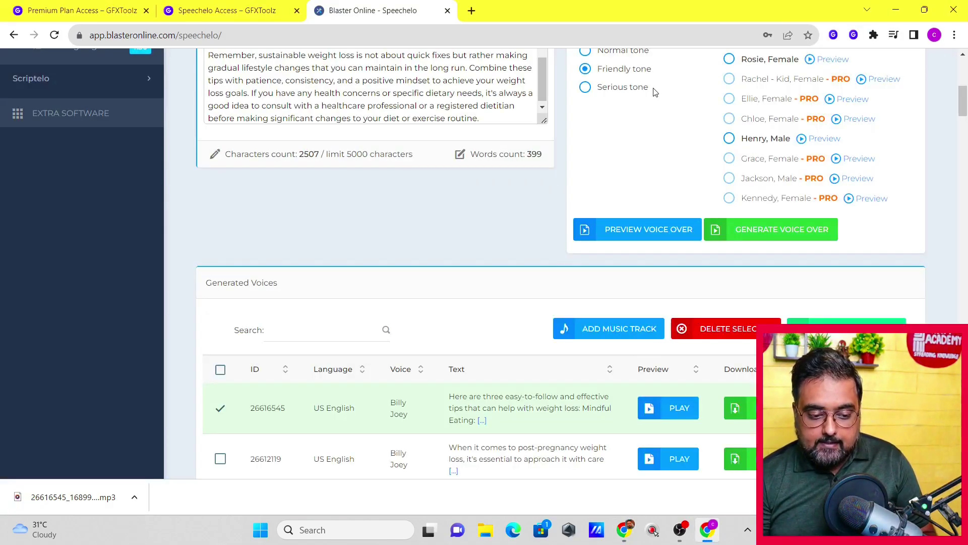
scroll(352, 276, up, 5)
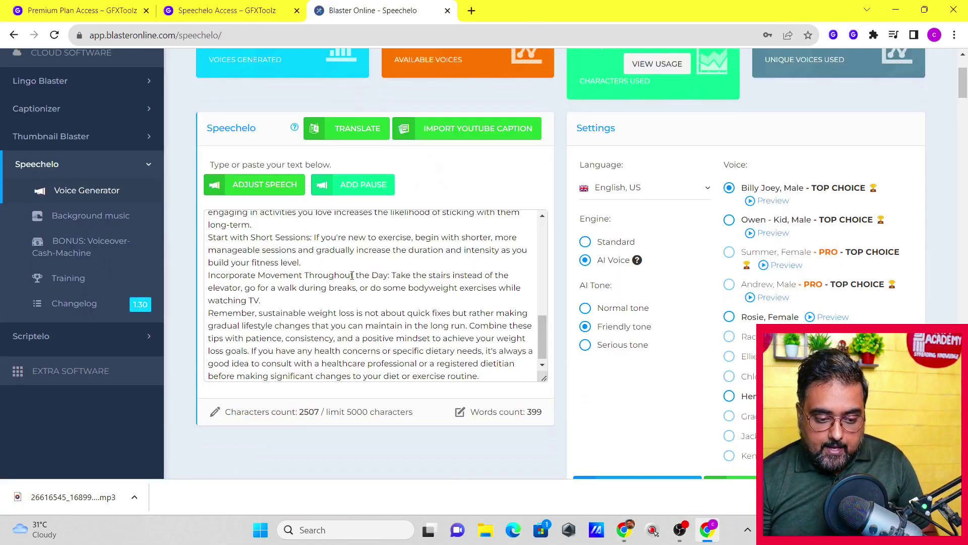
click(290, 273)
key(ctrl+a)
key(BackSpace)
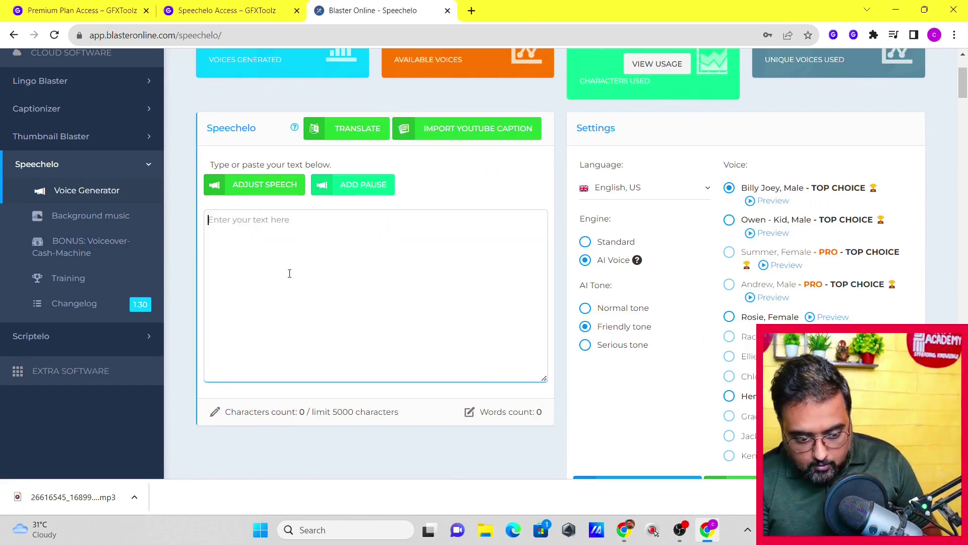
key(ctrl+v)
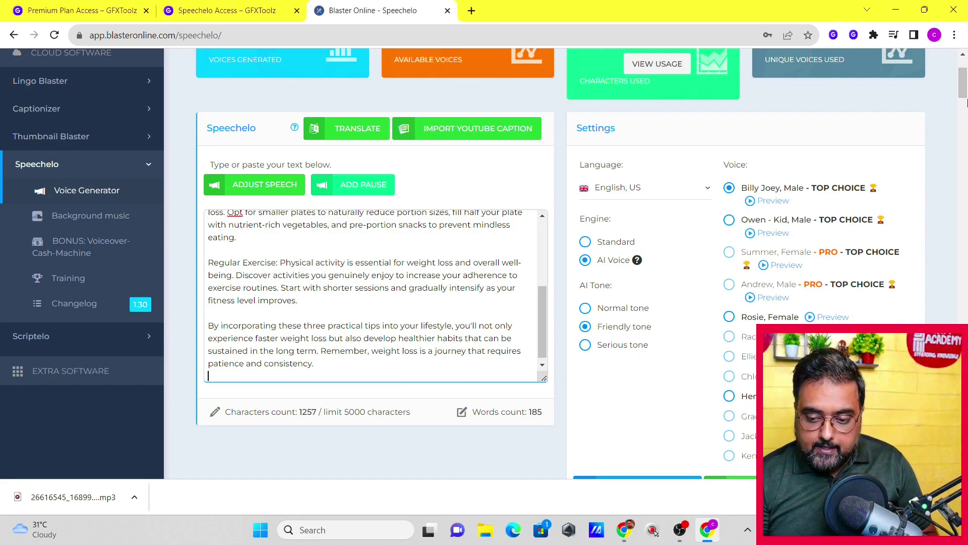
- Generate the voiceover from the new script in Speechelo and dismiss the confirmation
drag(963, 93, 963, 111)
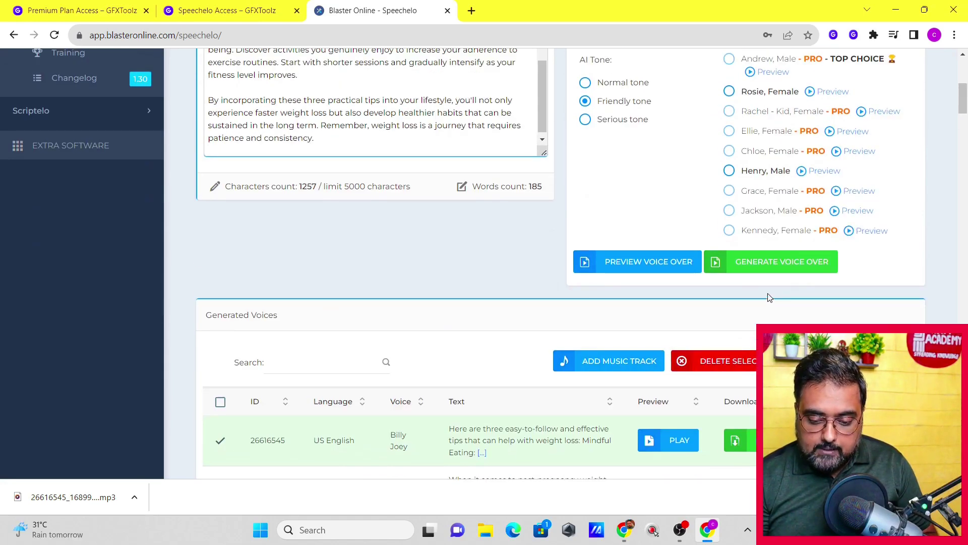
click(753, 267)
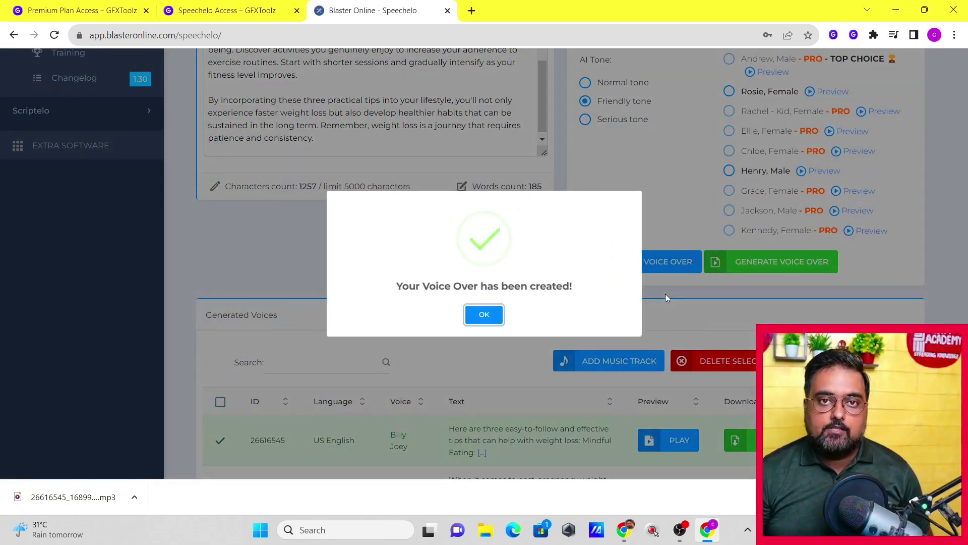
click(497, 319)
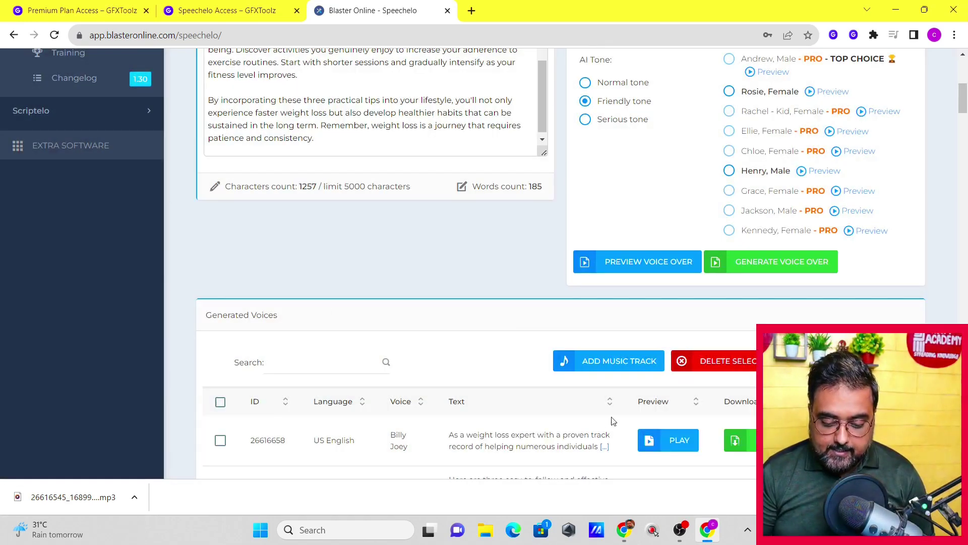
- Listen to a preview of the new weight loss voiceover and download it as an MP3
click(664, 442)
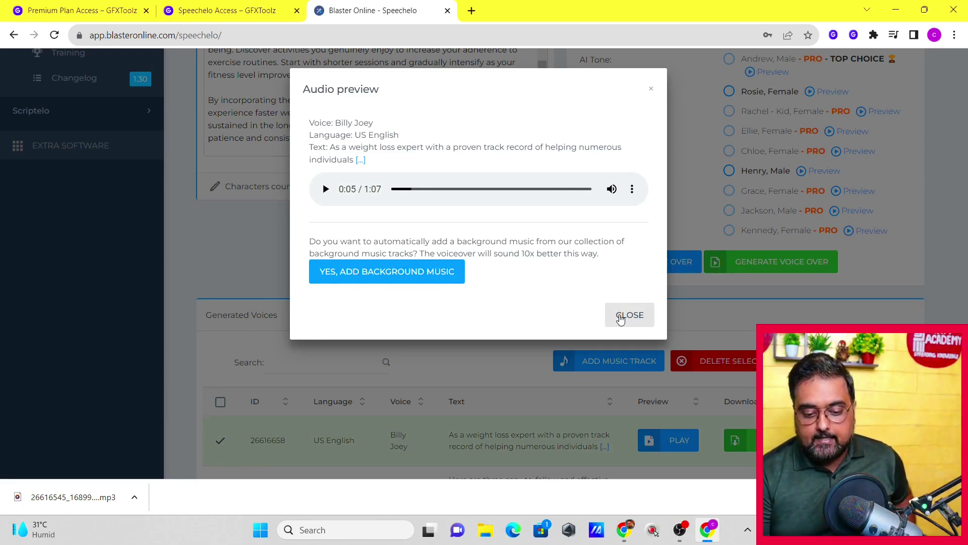
click(621, 319)
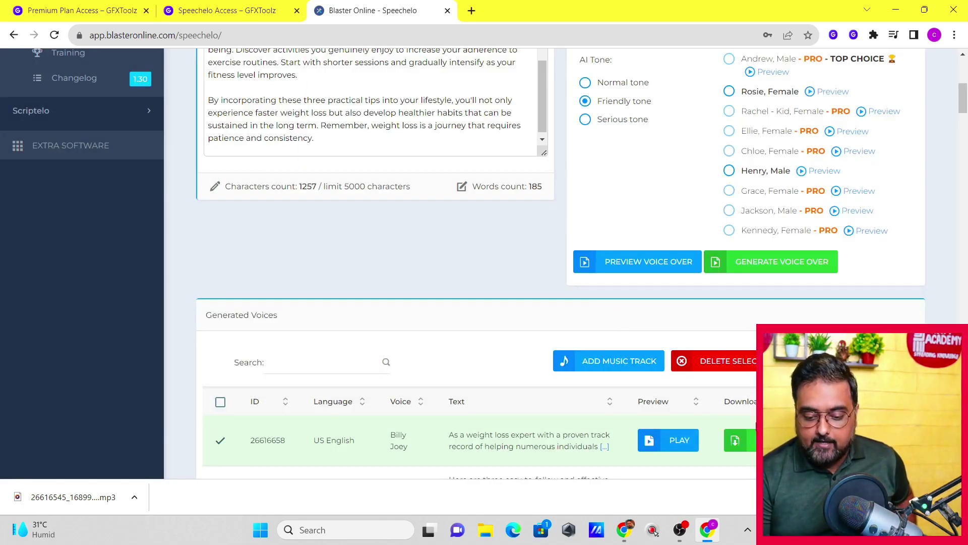
click(738, 439)
click(549, 344)
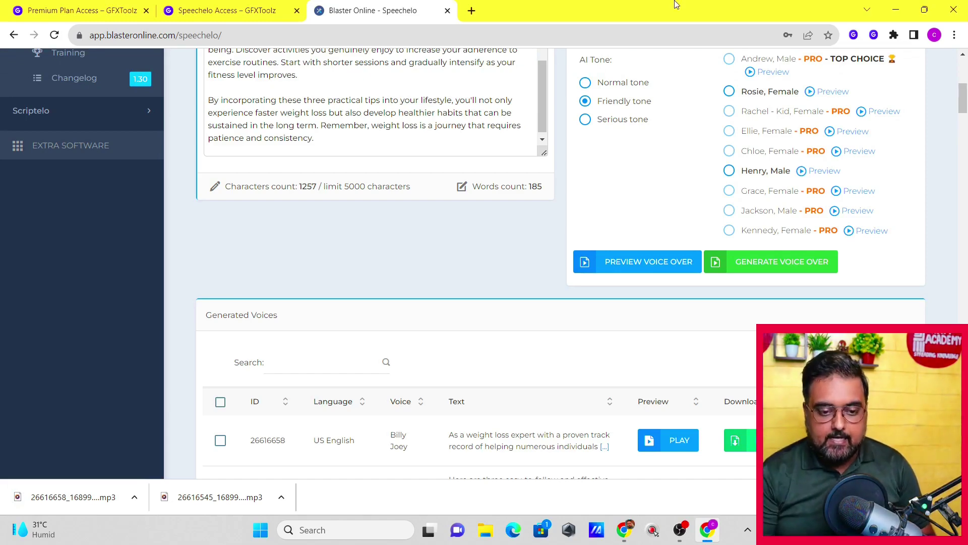
- Switch to Canva, search the design types for "mobile video" and create a blank Mobile Video design
key(alt+Tab)
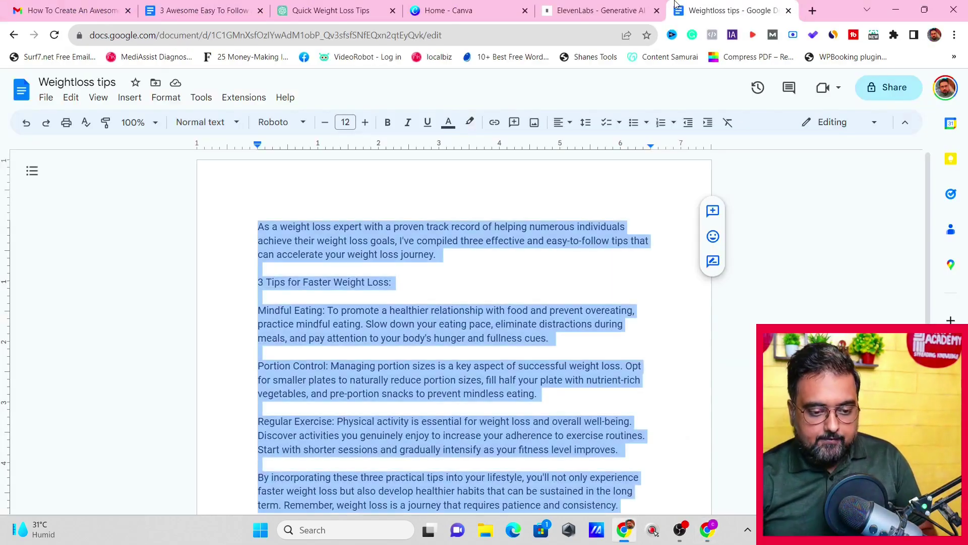
click(439, 11)
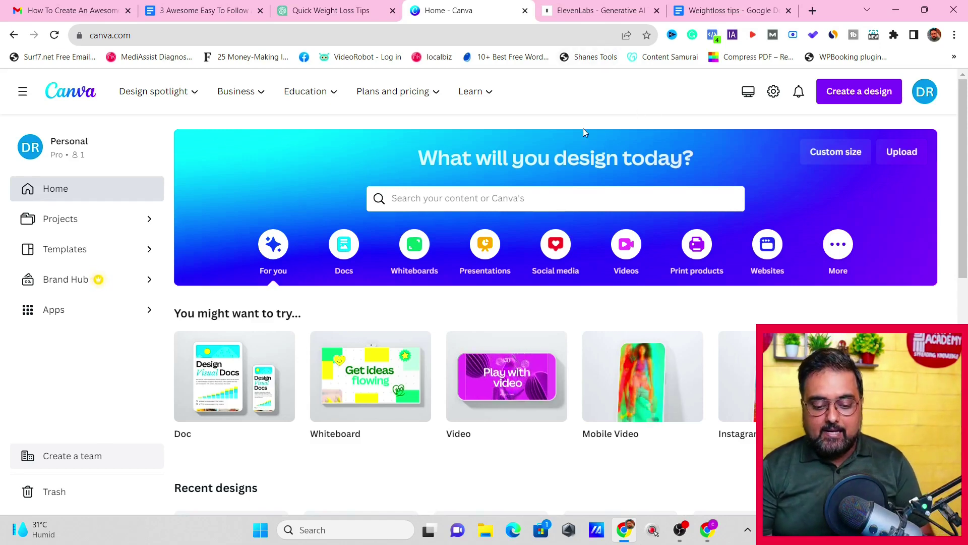
mouse_move(511, 393)
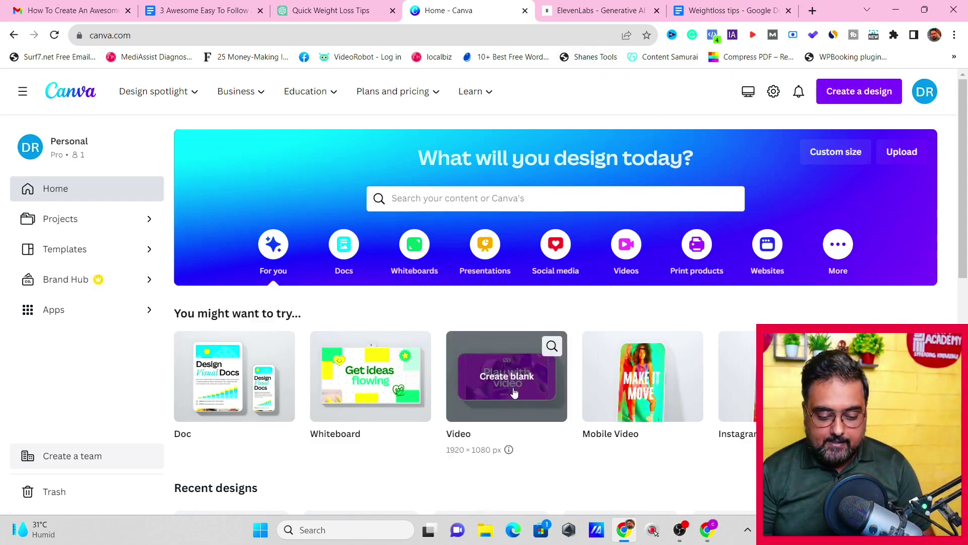
mouse_move(638, 400)
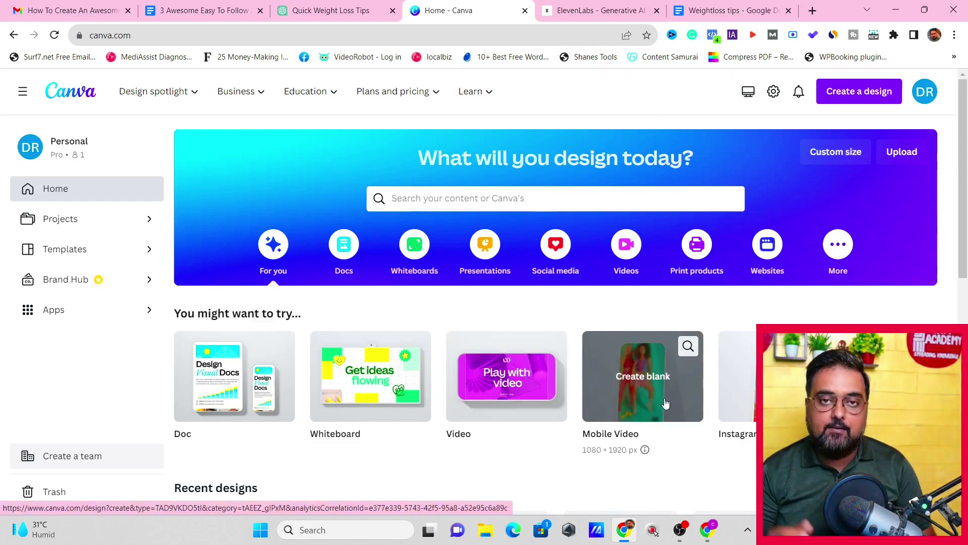
click(839, 96)
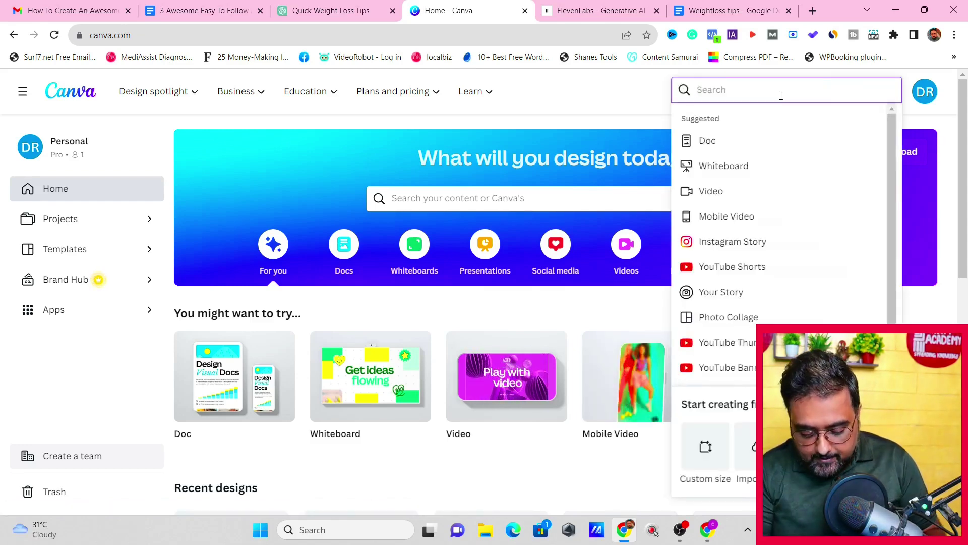
text(mobile video)
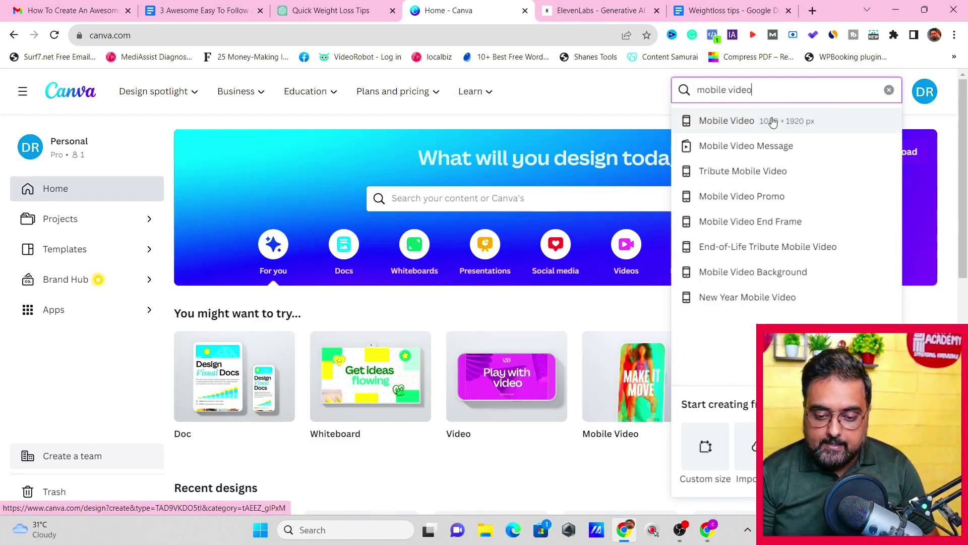
click(776, 125)
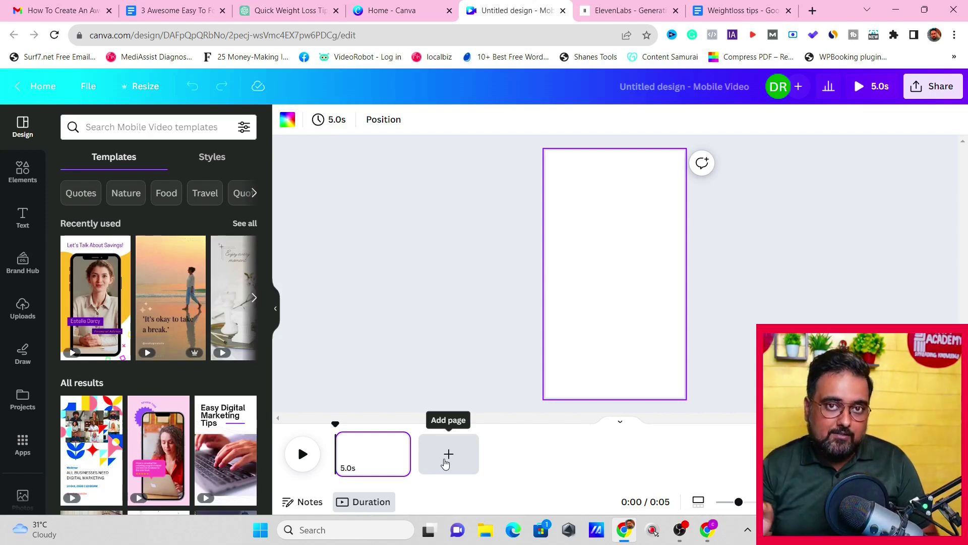
- Add four more blank pages to the mobile video so it has five pages
click(445, 456)
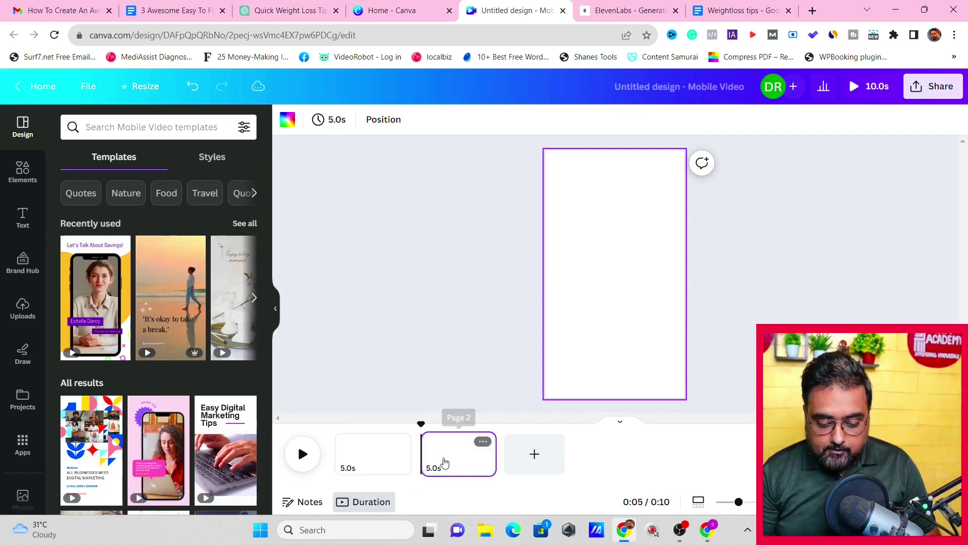
click(548, 452)
click(619, 455)
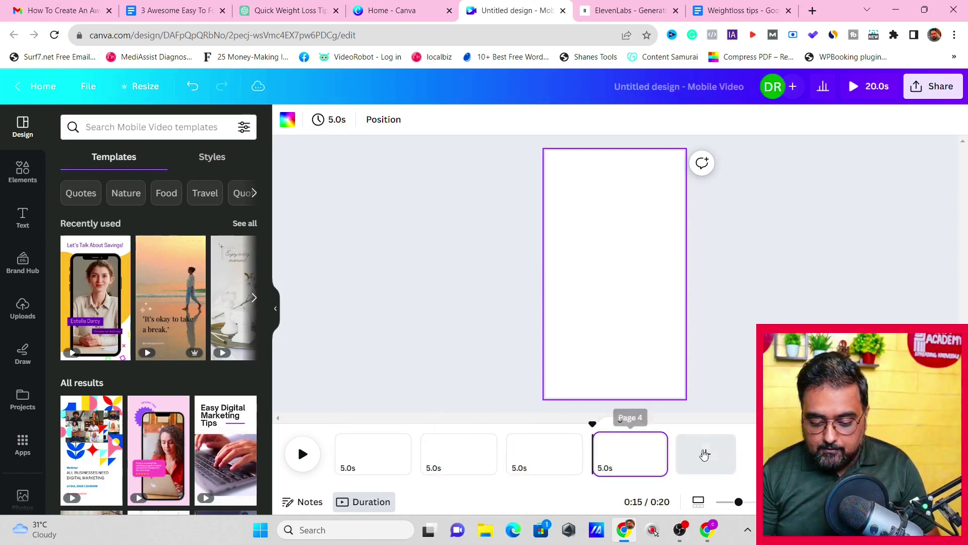
click(705, 455)
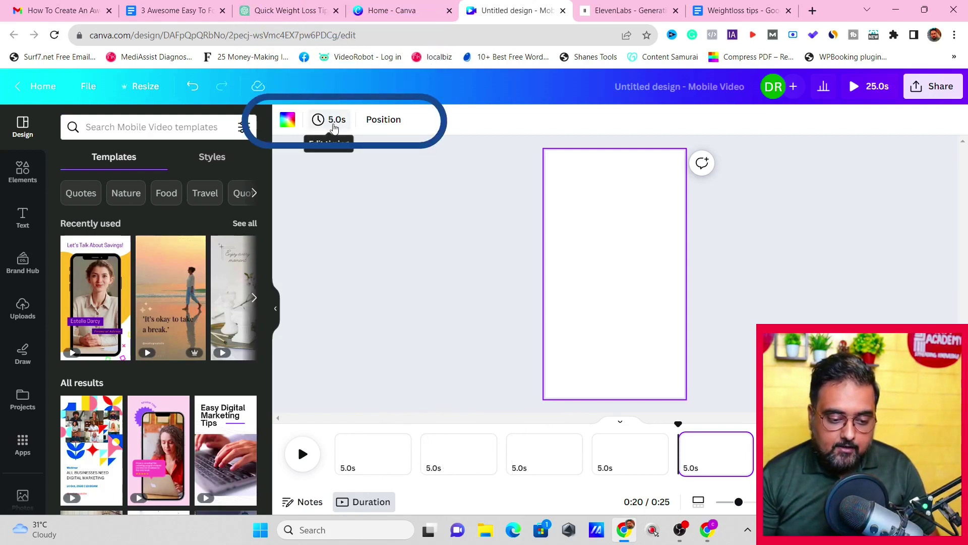
- Set the page timing to 14 seconds and apply it to all five pages
click(333, 125)
click(454, 160)
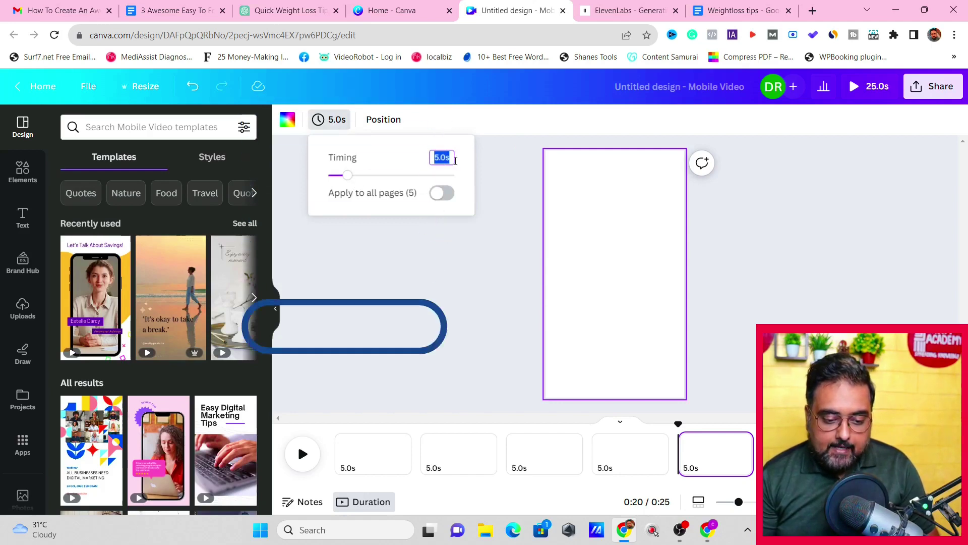
click(451, 159)
key(BackSpace)
key(BackSpace)
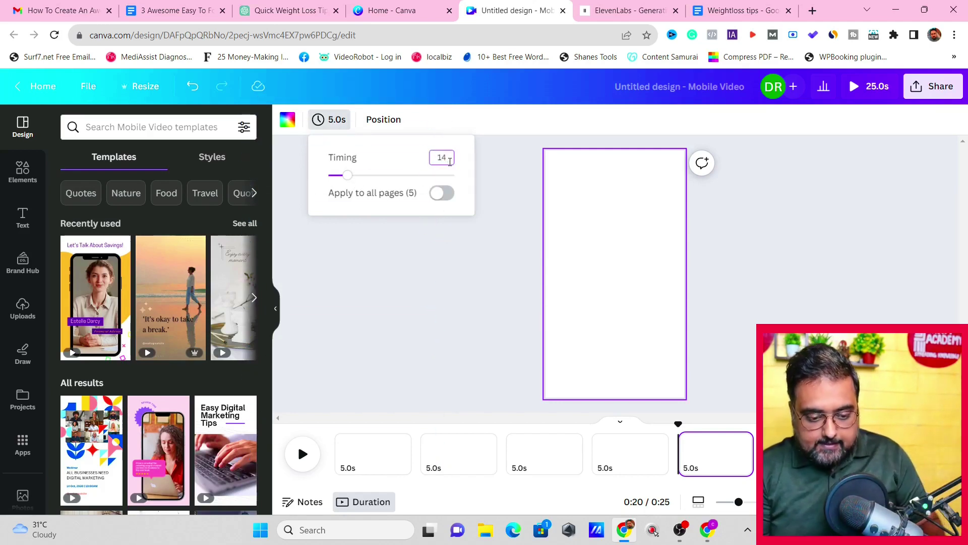
text(14)
key(Return)
click(443, 193)
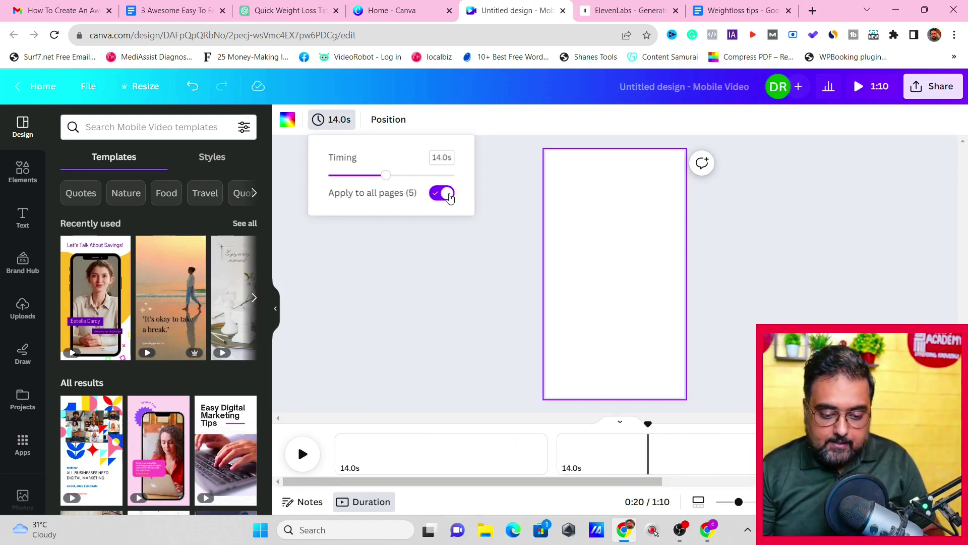
click(500, 292)
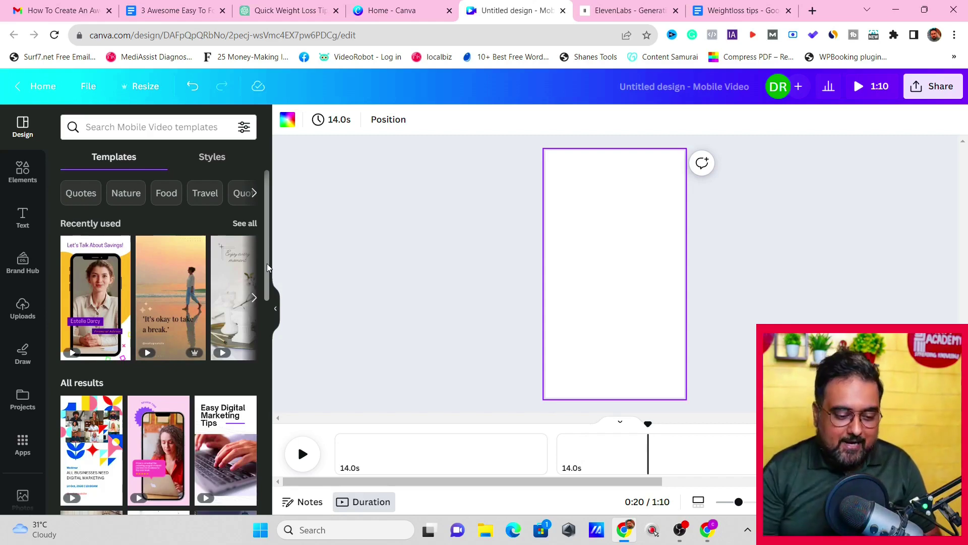
scroll(272, 250, down, 1)
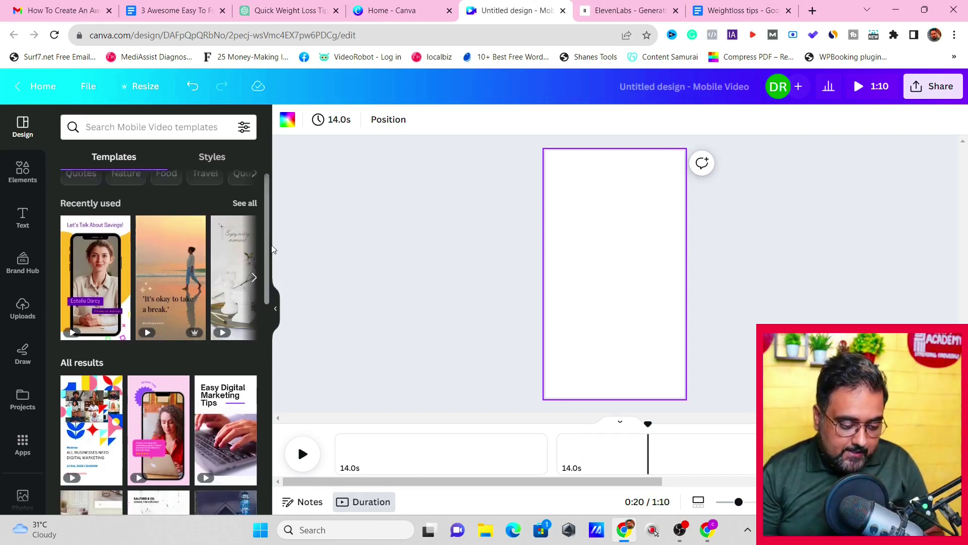
scroll(273, 249, down, 2)
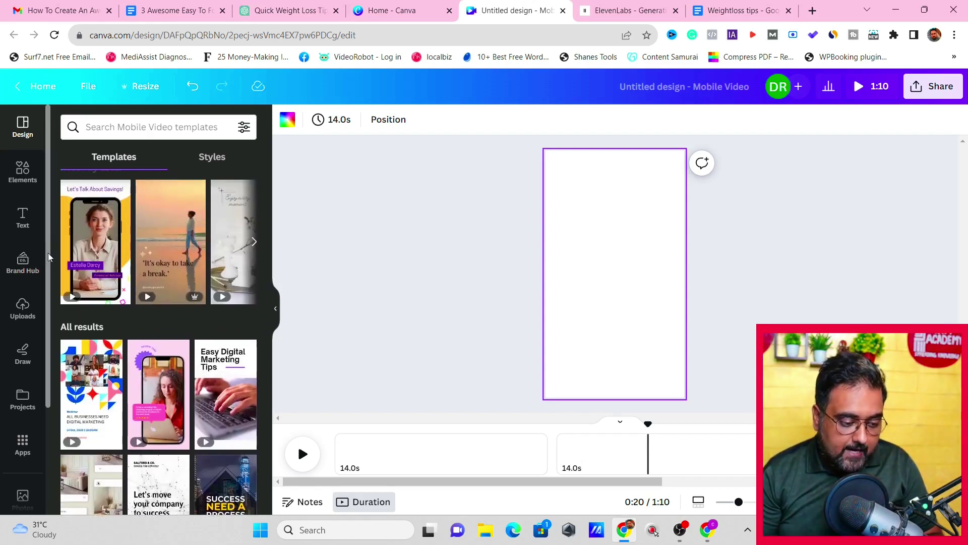
scroll(49, 257, down, 3)
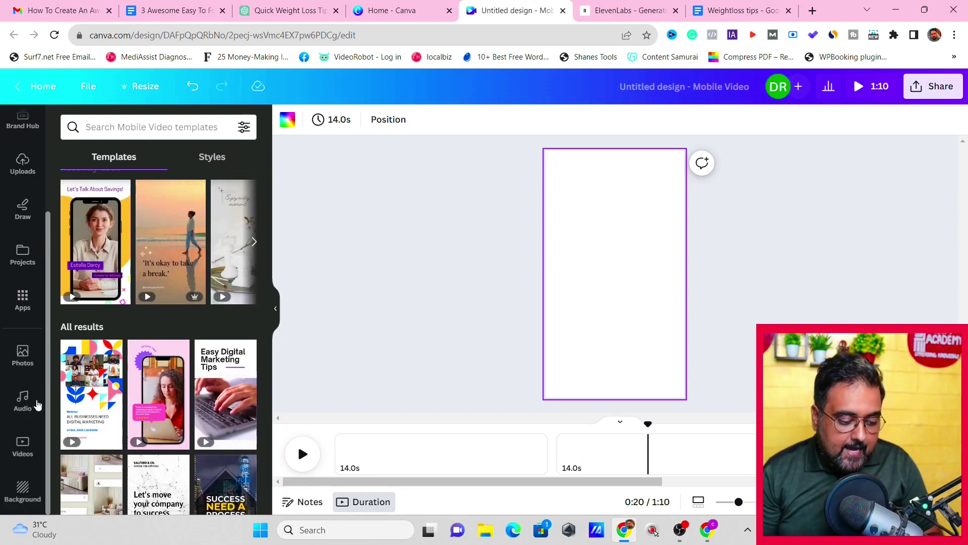
click(32, 168)
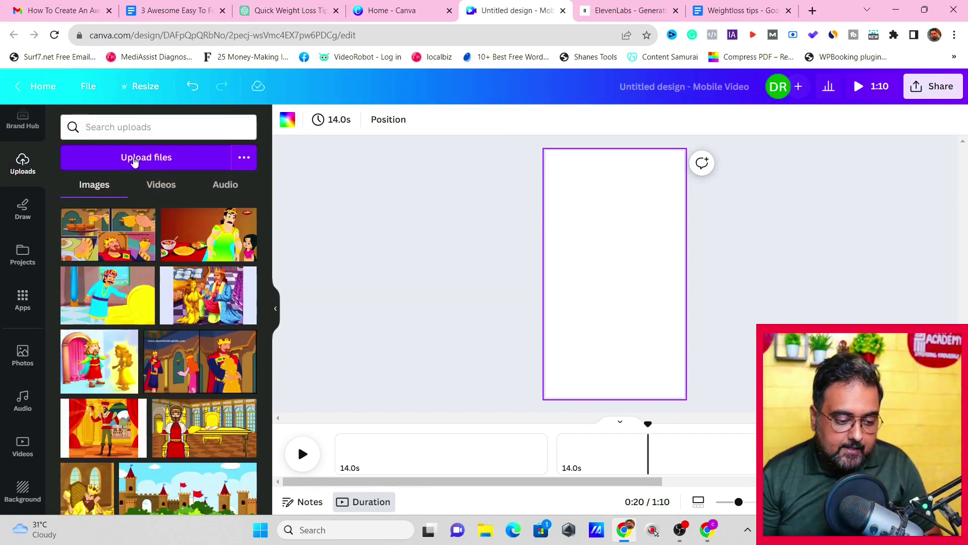
click(136, 158)
click(58, 162)
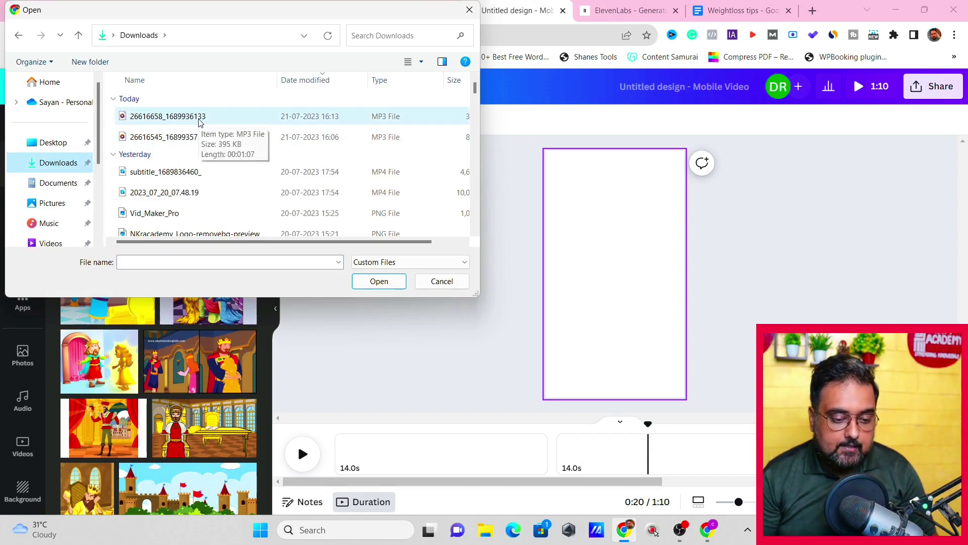
double_click(199, 119)
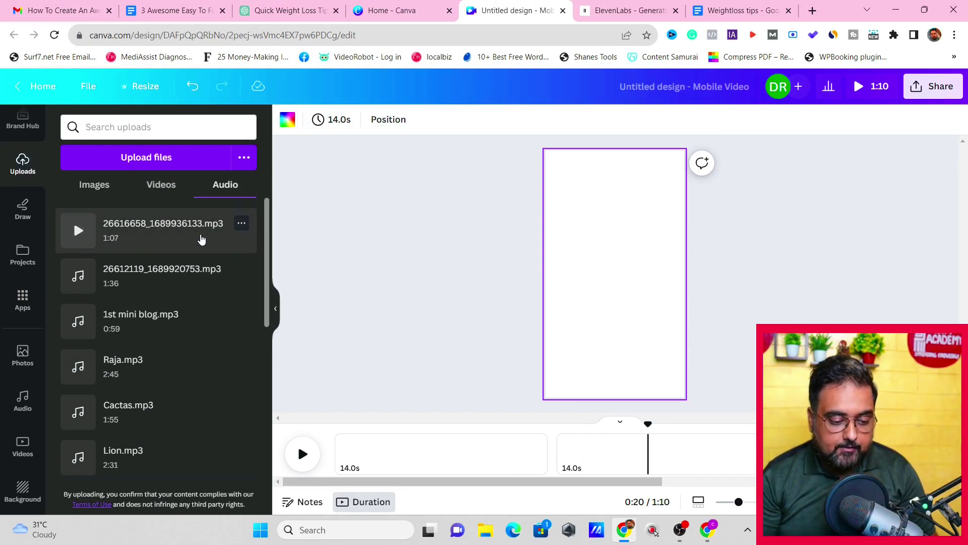
- Place the uploaded voiceover at the start of the timeline, check its length against the pages and play it
drag(191, 239, 335, 471)
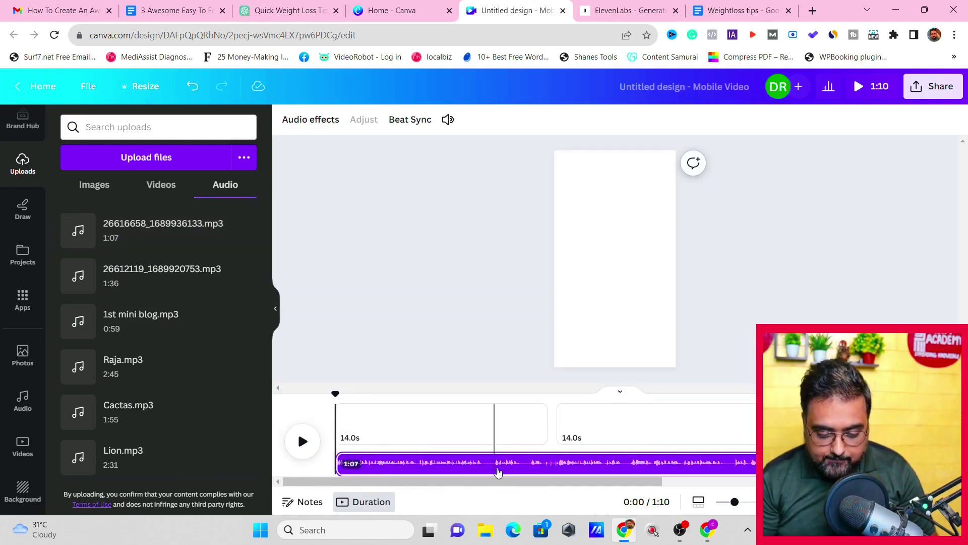
drag(492, 478, 733, 492)
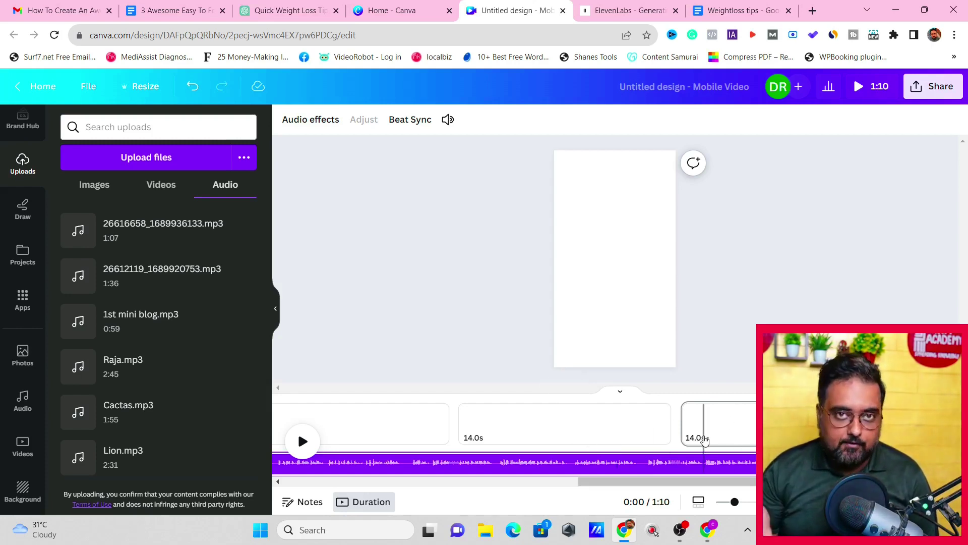
drag(619, 481, 323, 477)
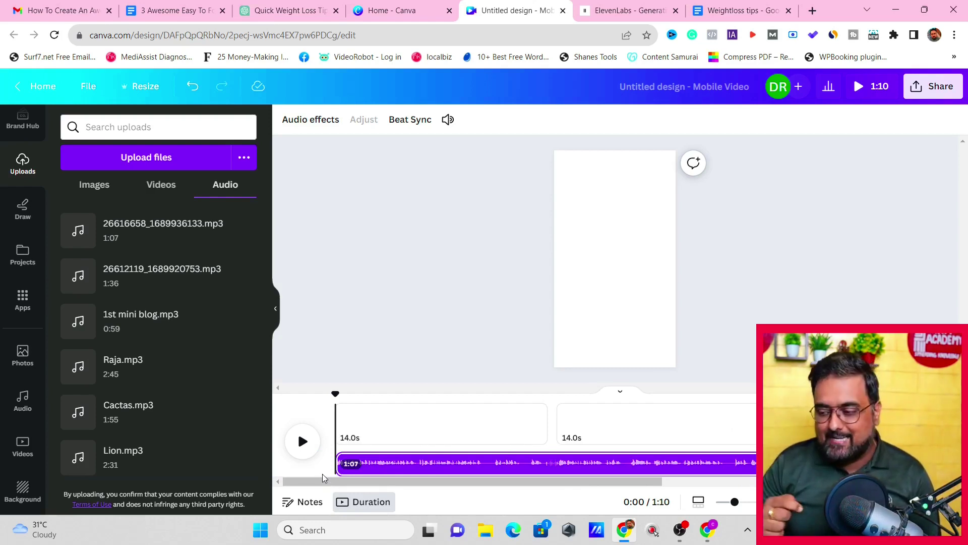
click(303, 442)
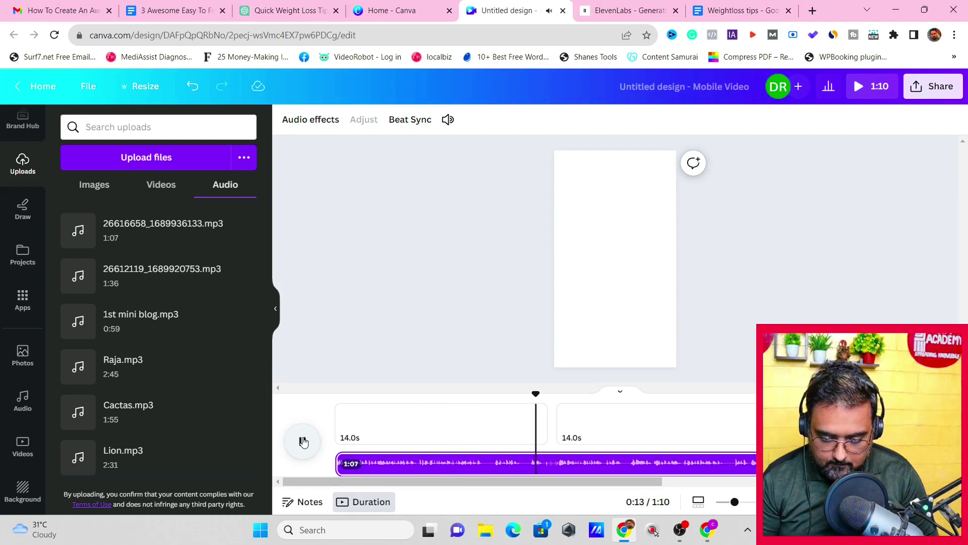
- Stop the playback and split the voiceover track at the 0:12 mark, near the end of the first page
click(303, 441)
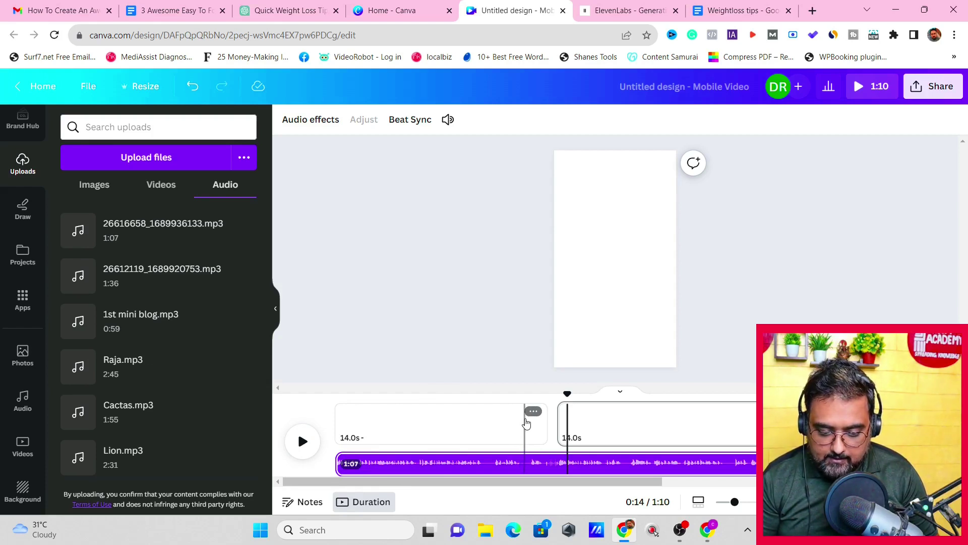
click(526, 424)
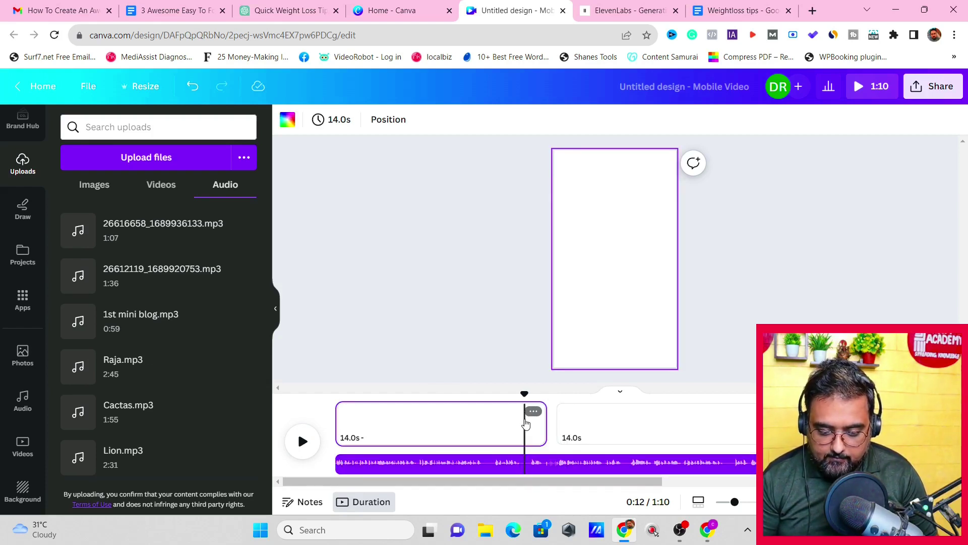
right_click(526, 467)
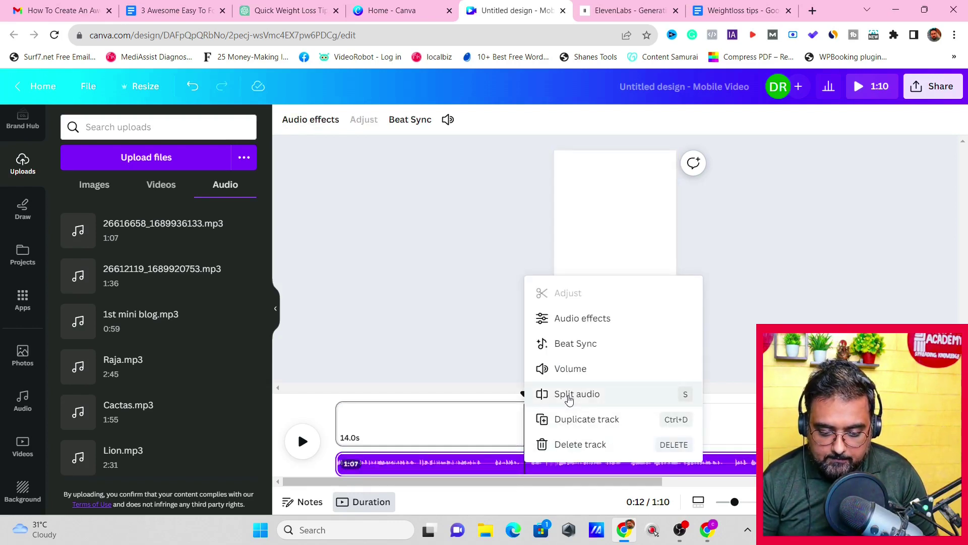
click(569, 399)
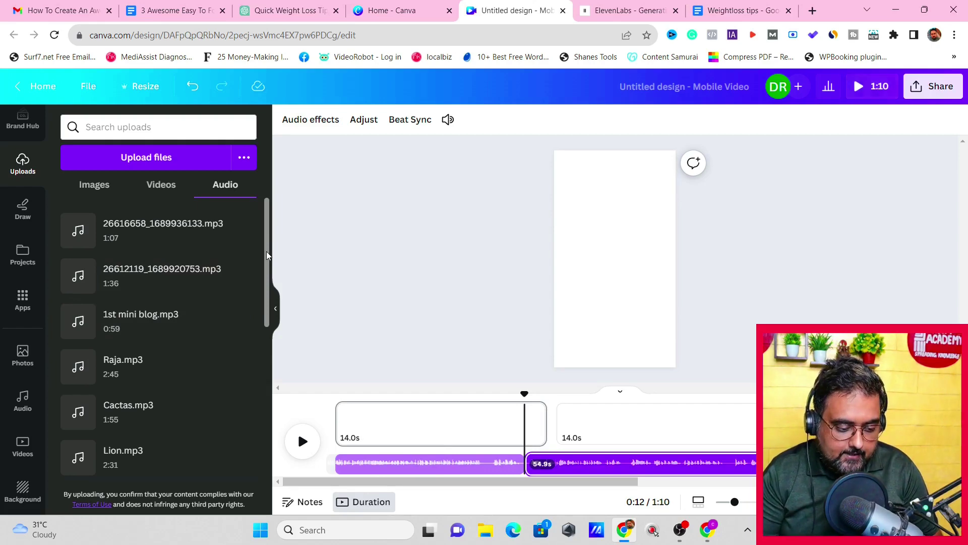
- Search the stock videos for "weightloss" and place the 19-second clip of the woman in the blue top on the first page
scroll(162, 303, down, 1)
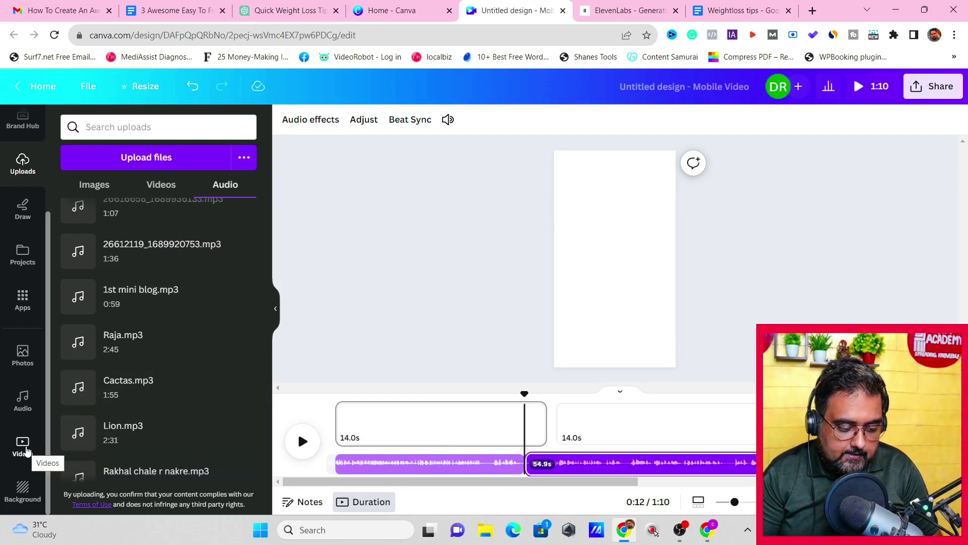
click(25, 450)
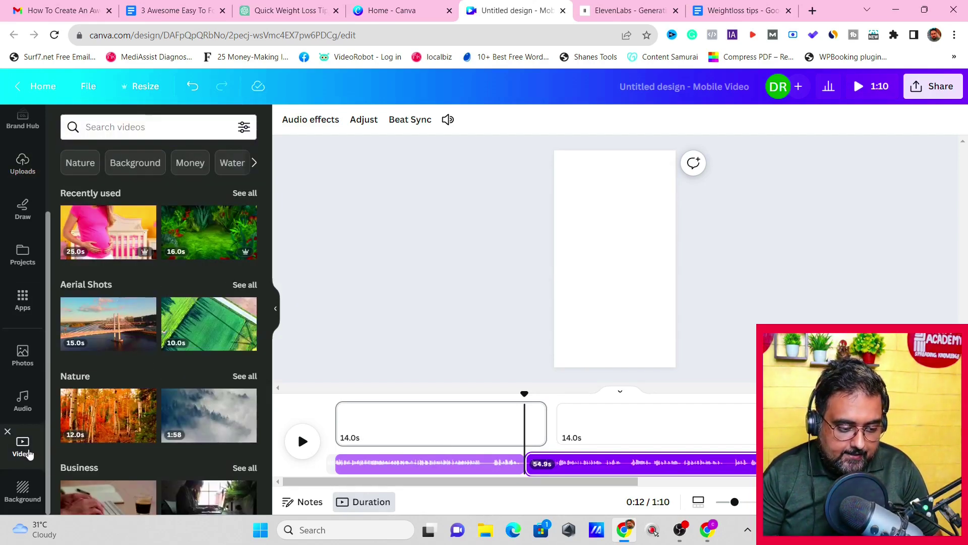
click(174, 127)
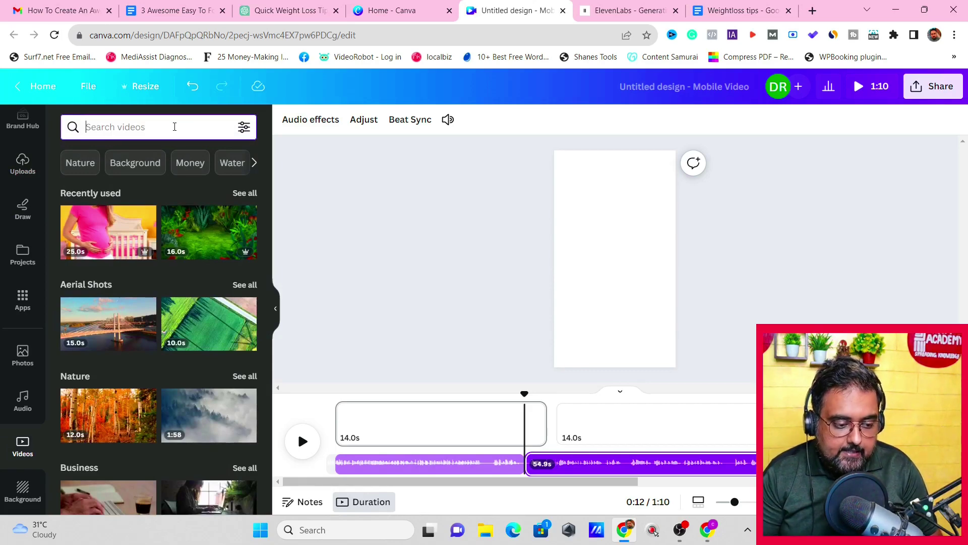
text(weight)
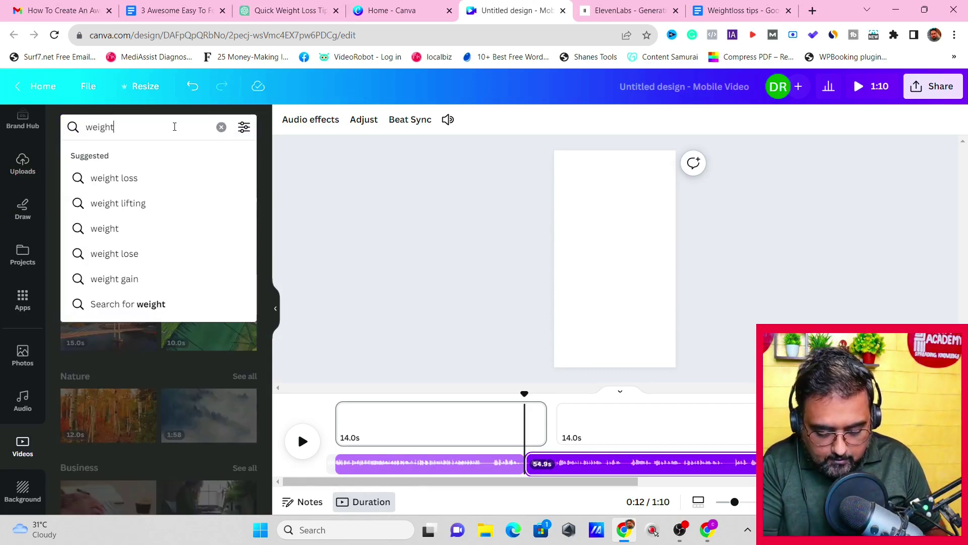
text(loss)
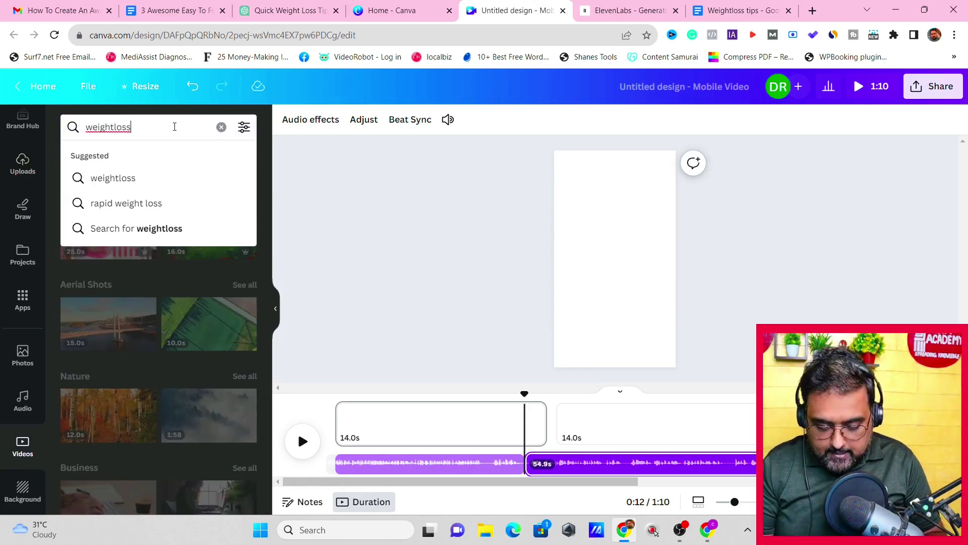
key(Return)
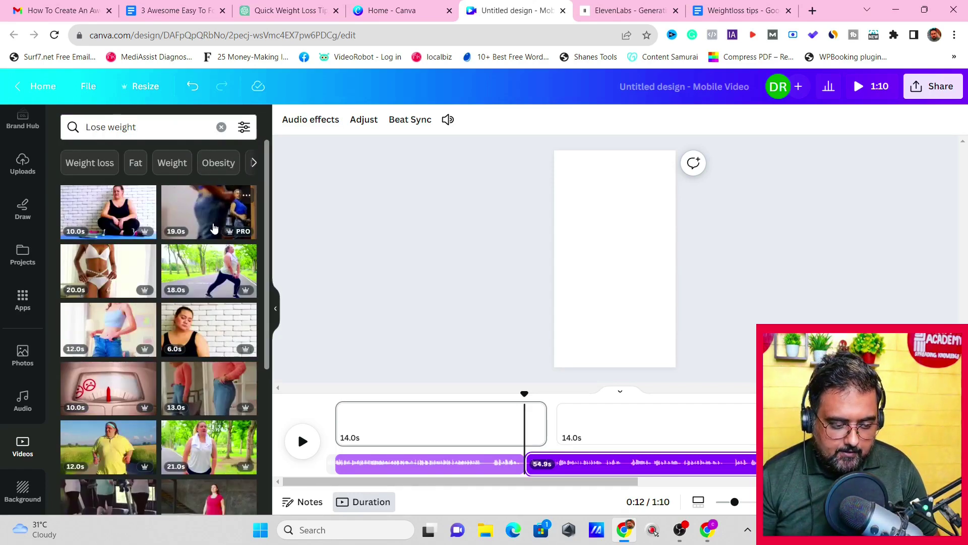
drag(214, 229, 391, 428)
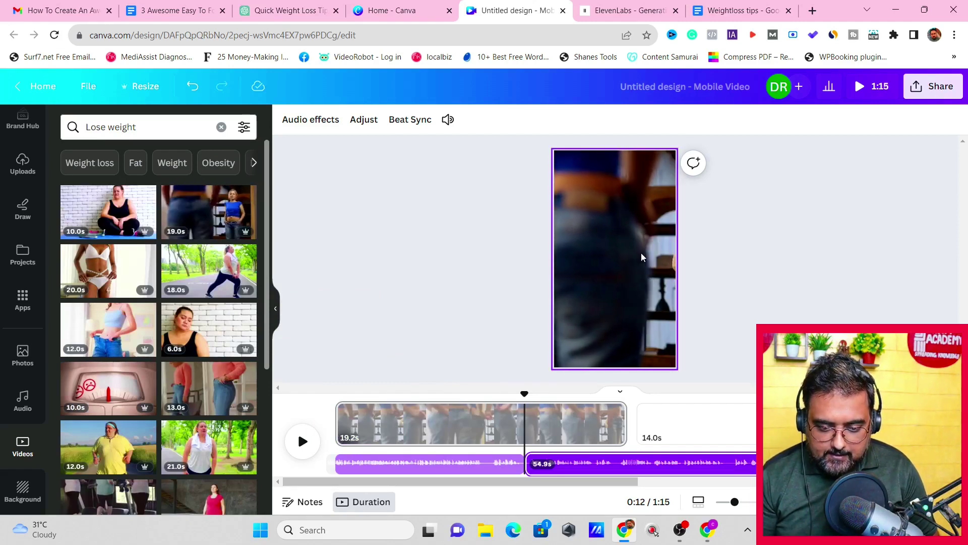
- Reposition the clip within the first page's crop frame so the woman in the blue top fills the frame
click(639, 266)
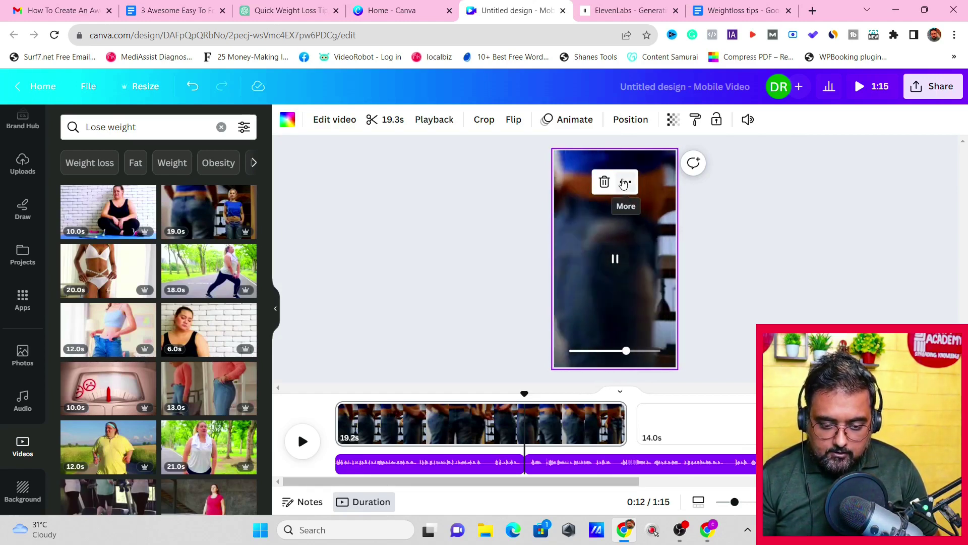
click(625, 183)
double_click(590, 283)
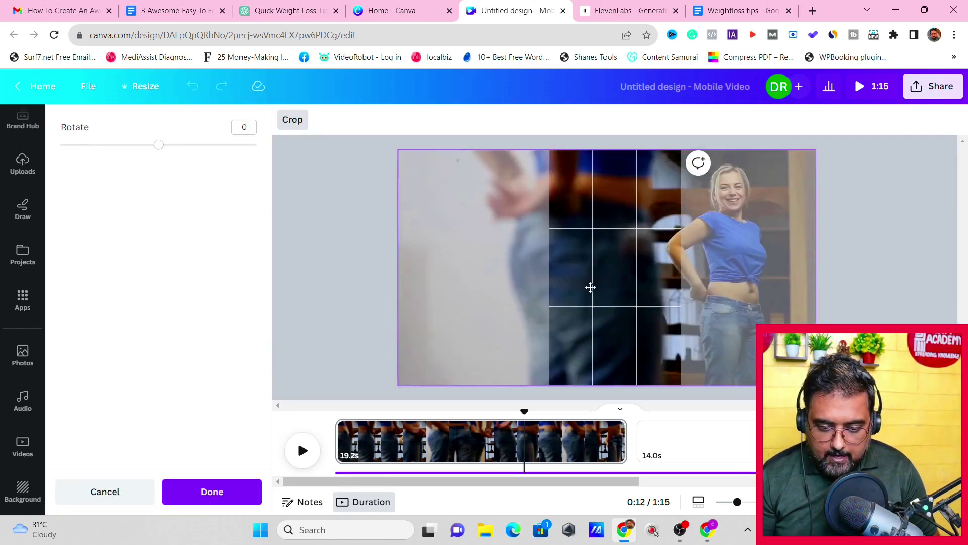
drag(590, 286, 492, 296)
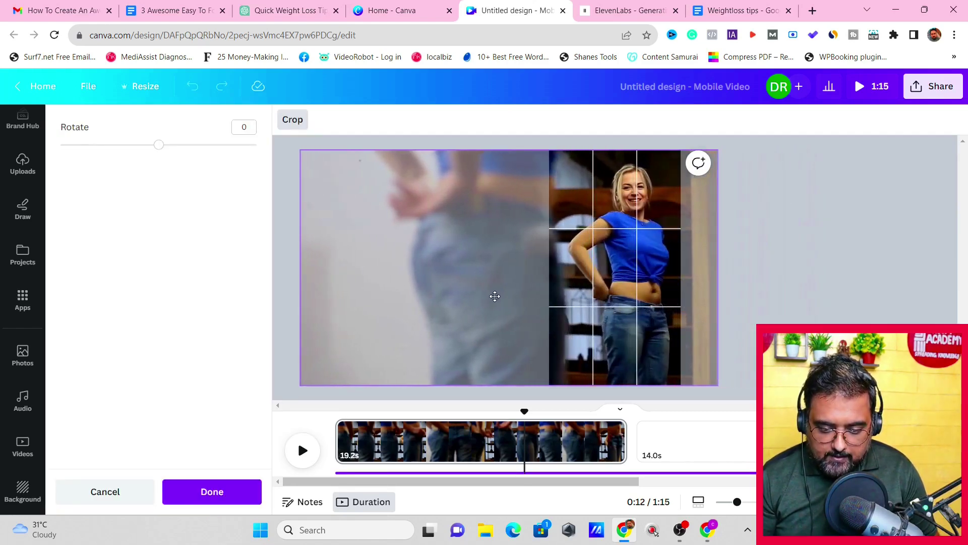
key(Return)
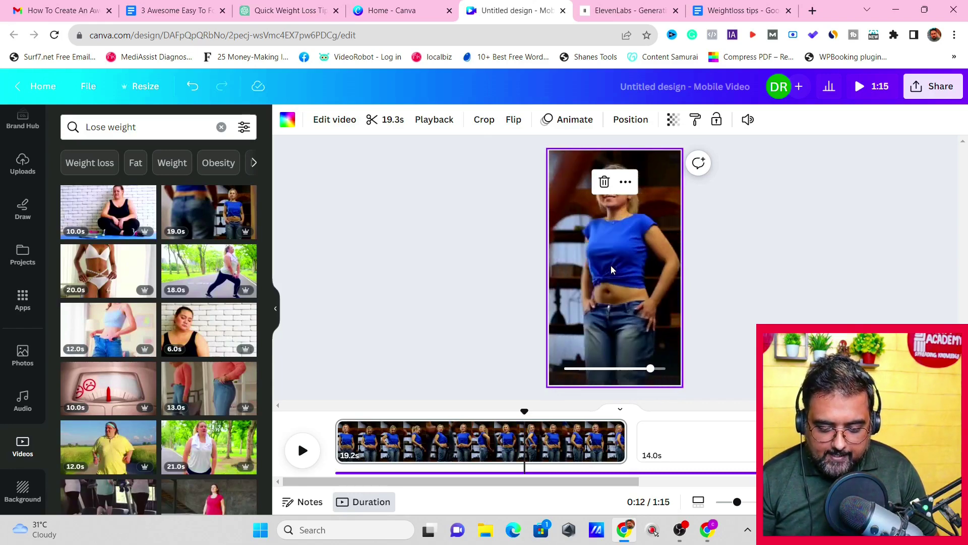
click(473, 247)
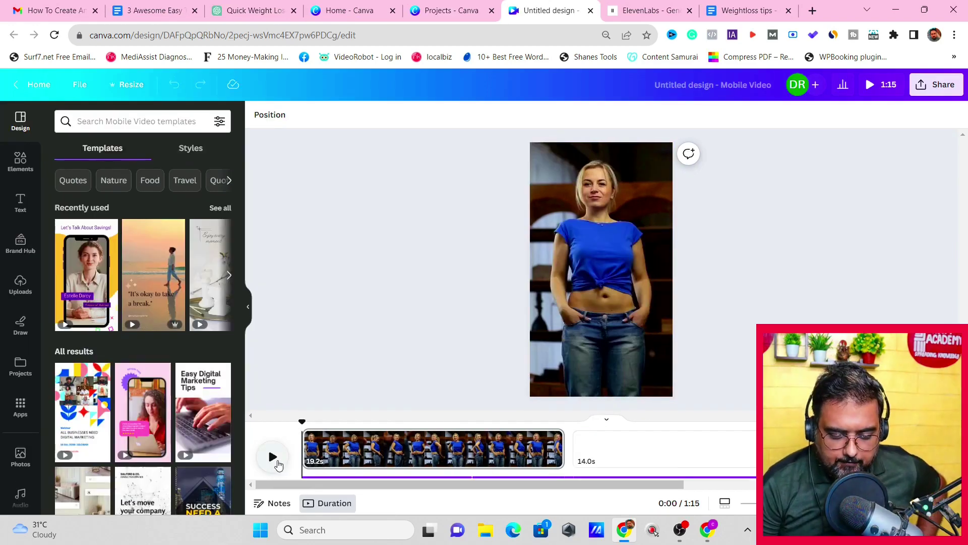
- Play the first page with the voiceover and trim the page to 12.5 s so it ends at the audio split
click(273, 457)
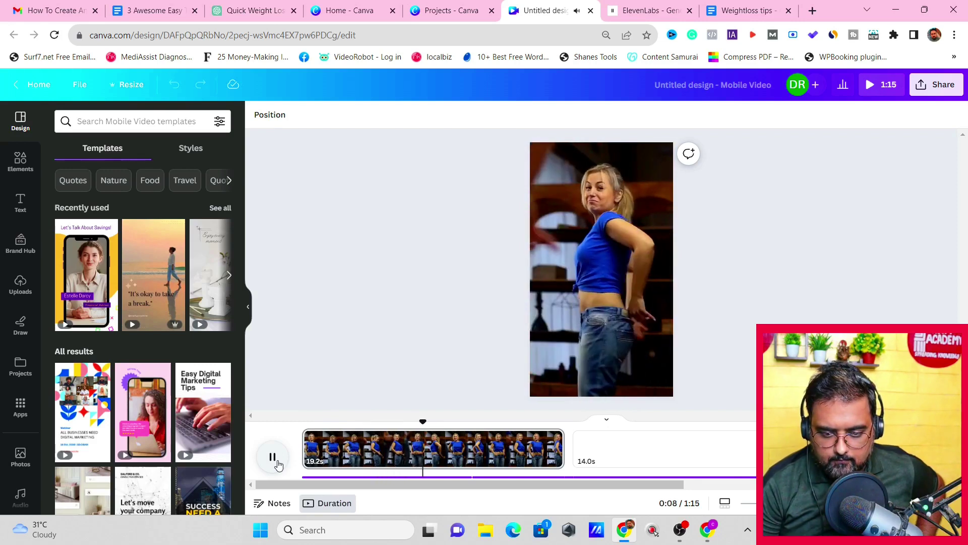
click(273, 458)
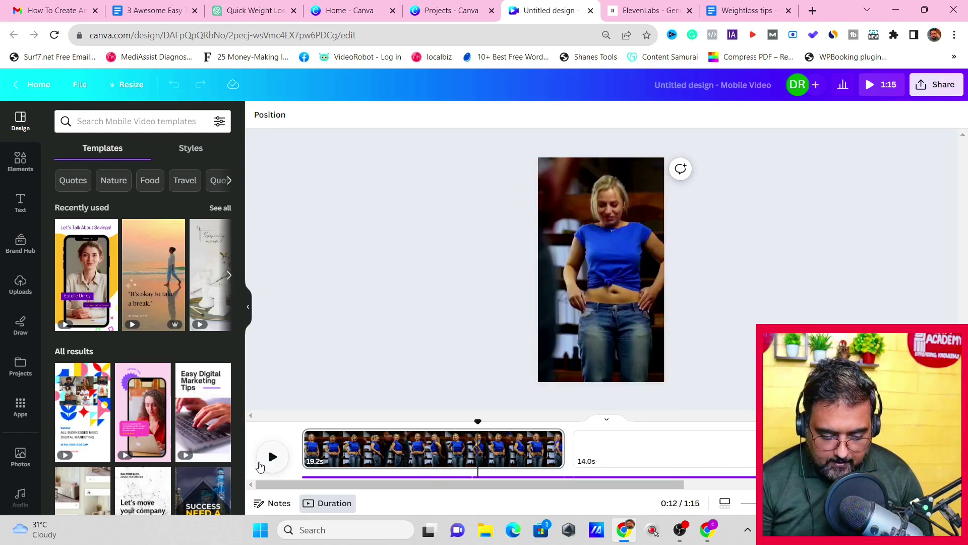
click(269, 457)
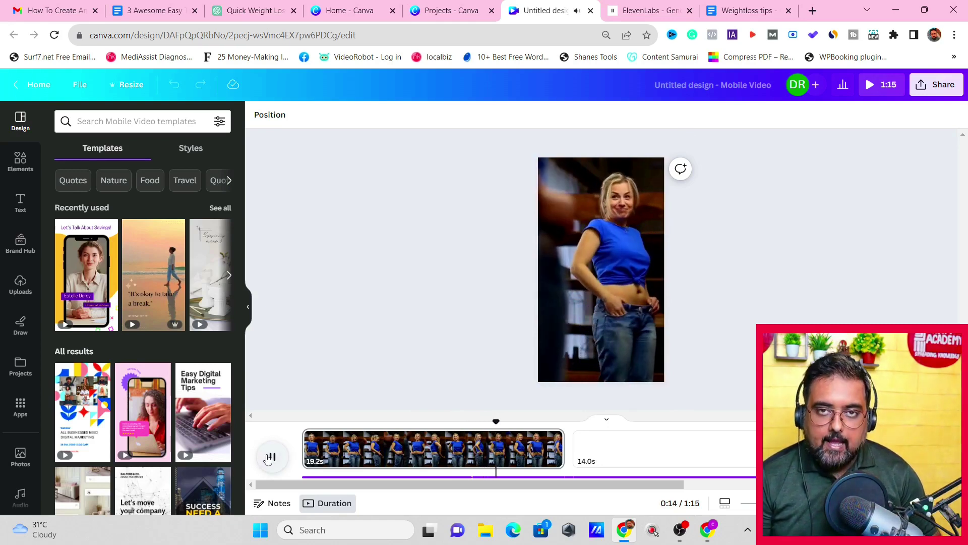
click(269, 457)
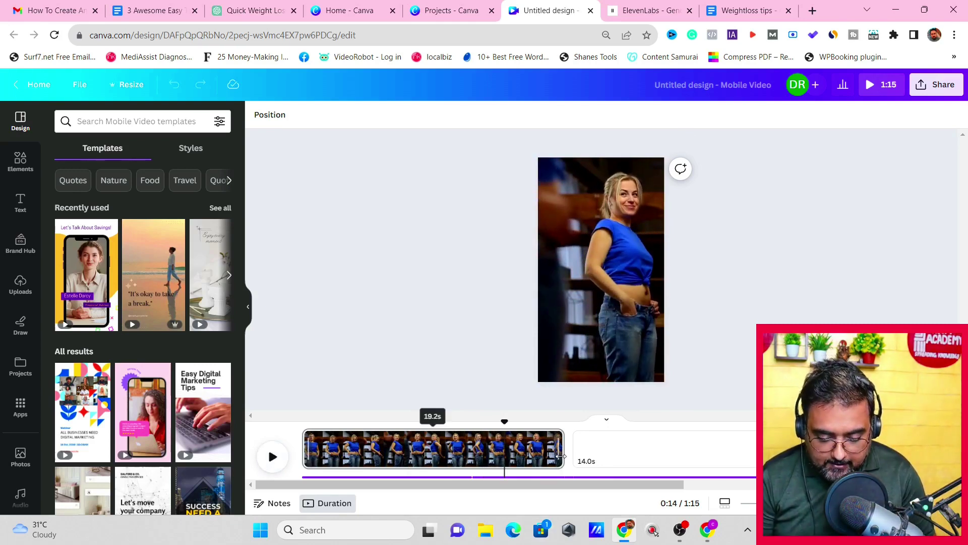
drag(560, 457, 469, 463)
click(477, 482)
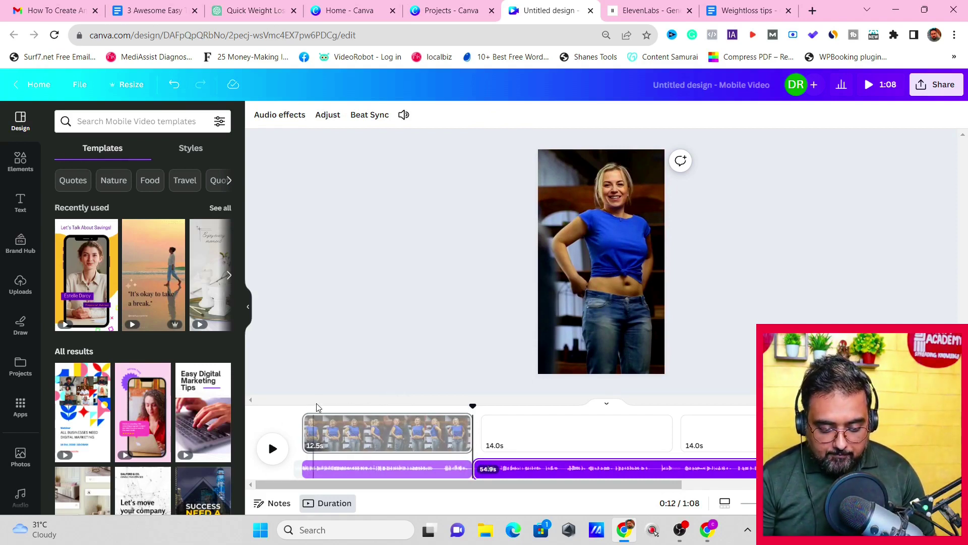
- Play the trimmed first page from about 0:02 to check the clip against the voiceover
drag(315, 418, 335, 419)
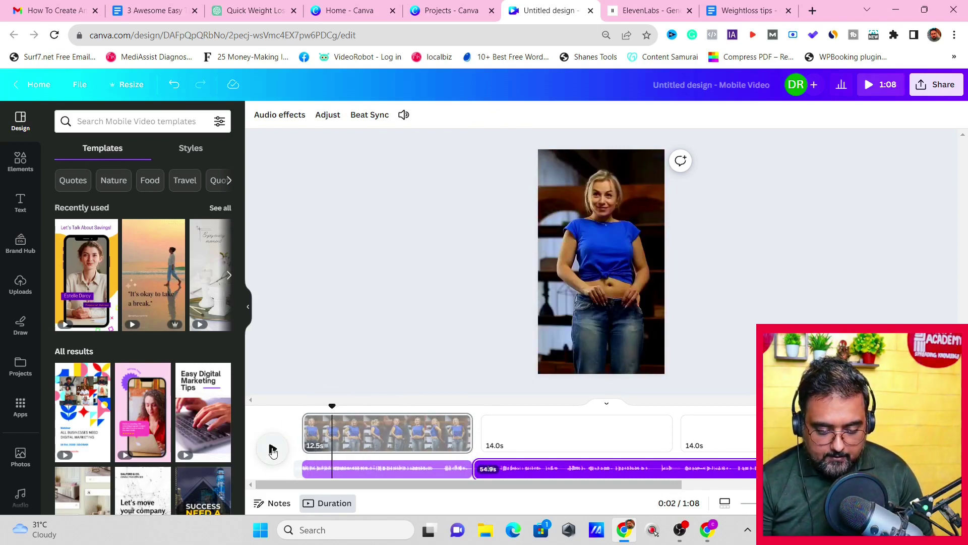
click(272, 449)
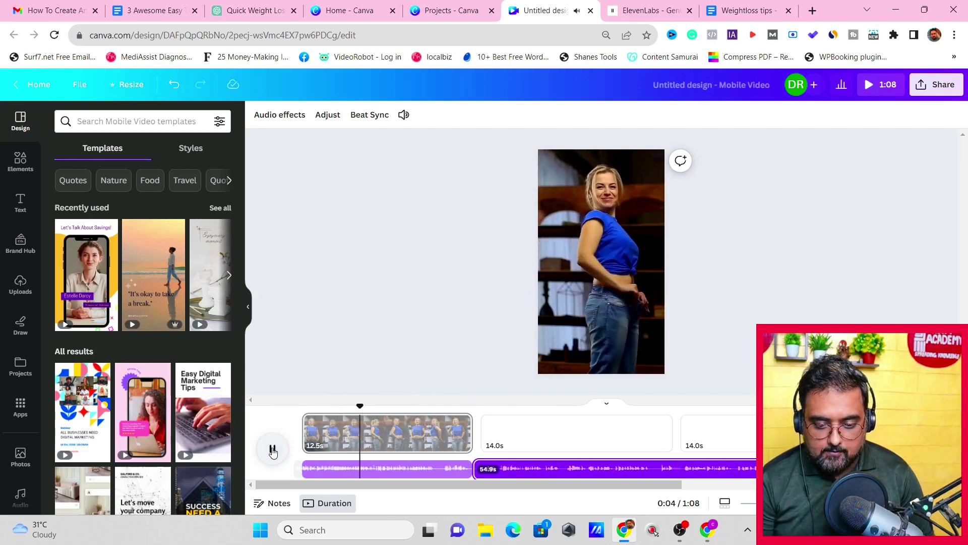
click(273, 449)
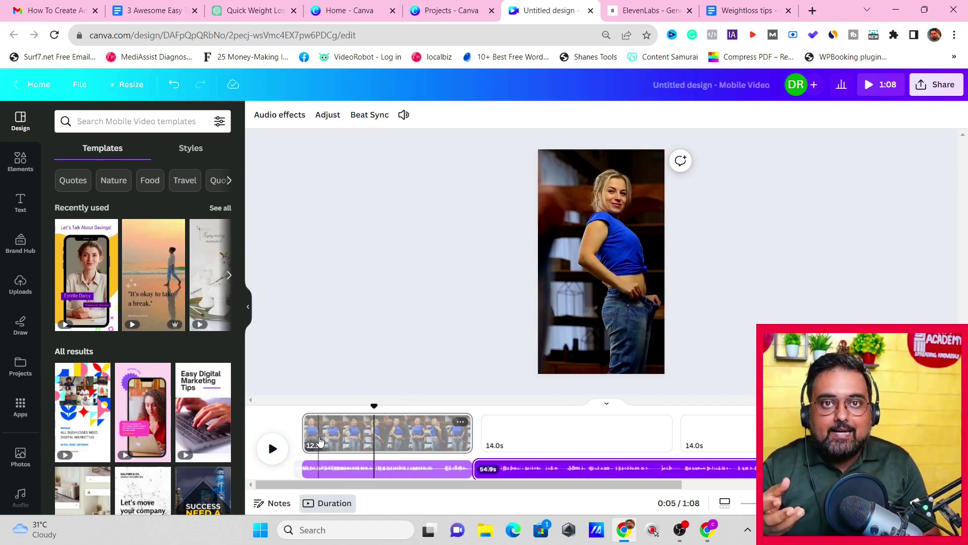
- Switch to the Weightloss tips document in Google Docs and copy its opening paragraph about the weight loss expert
click(727, 11)
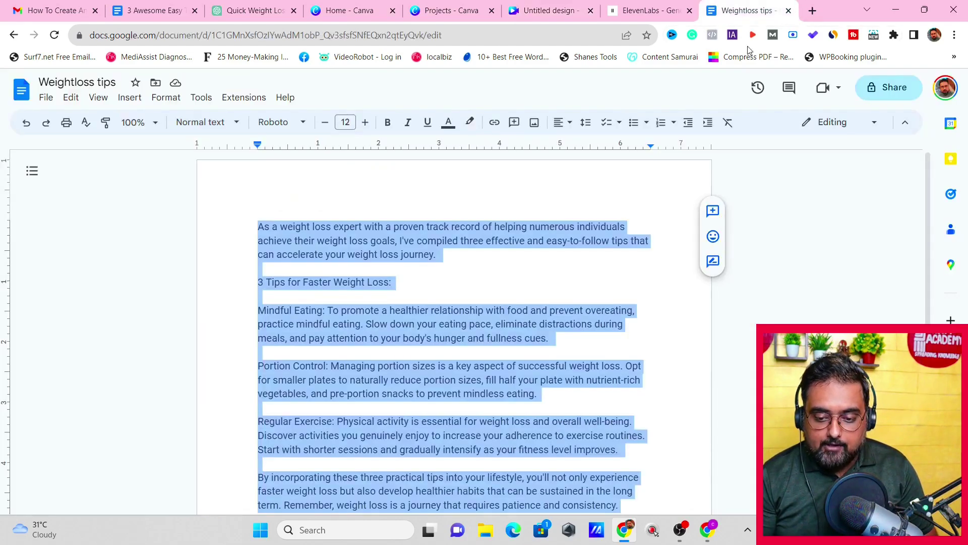
click(469, 337)
drag(438, 256, 249, 226)
key(ctrl+c)
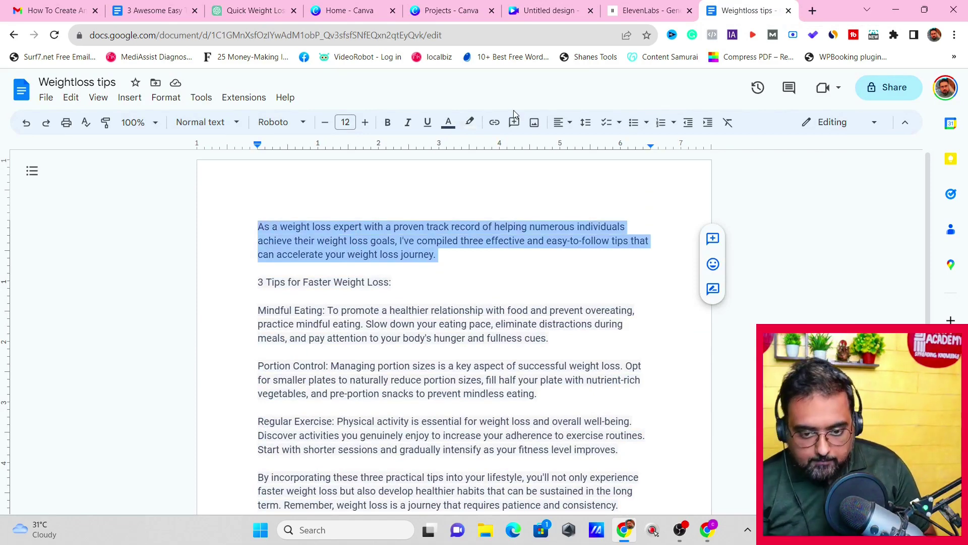
- Return to the Canva design and add a text box containing the copied intro paragraph to the first page
click(544, 13)
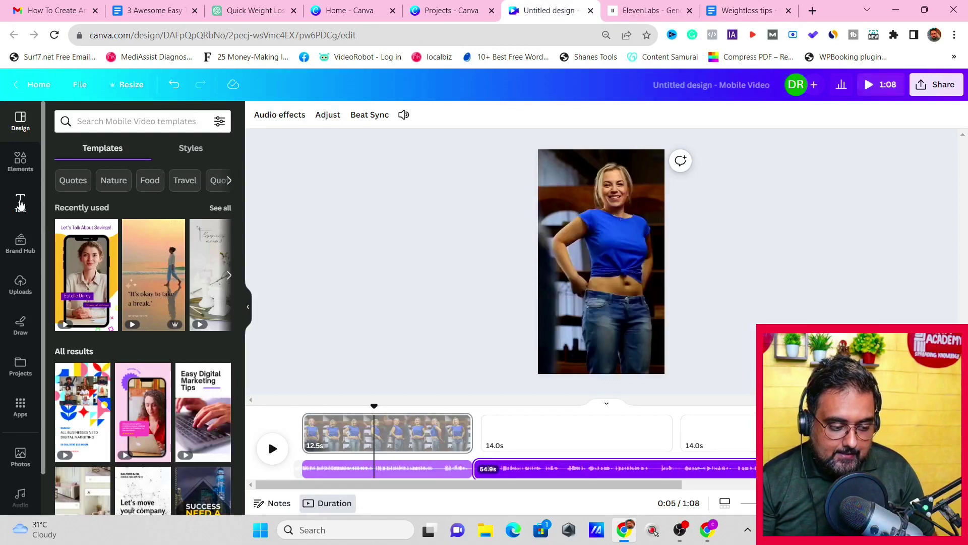
click(20, 201)
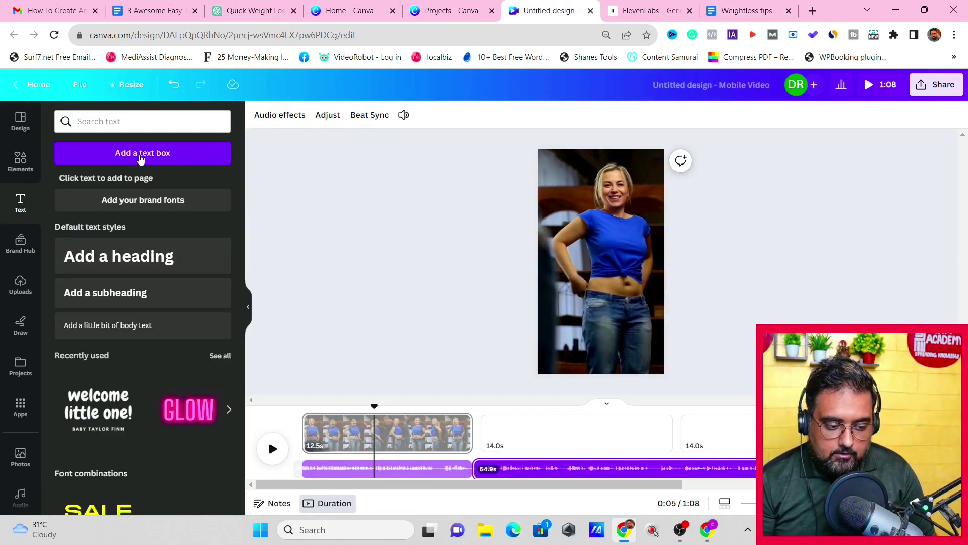
click(140, 154)
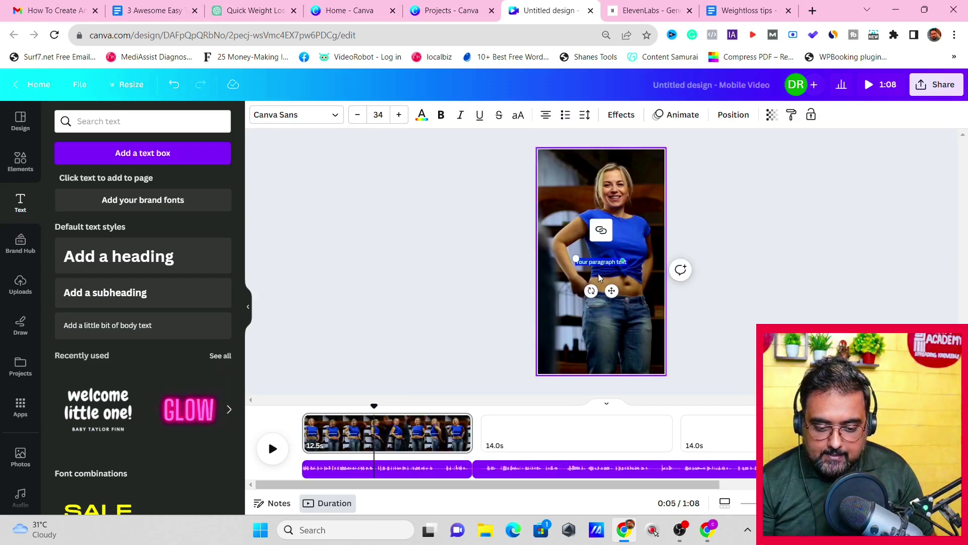
key(ctrl+v)
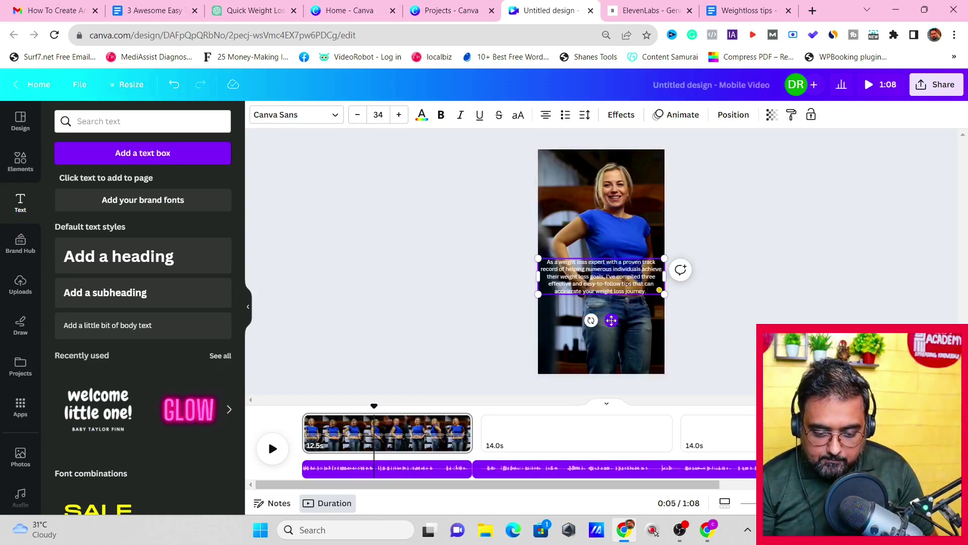
- Set the intro paragraph's font size to 50 and position the text block over the lower part of the first page
drag(612, 320, 612, 371)
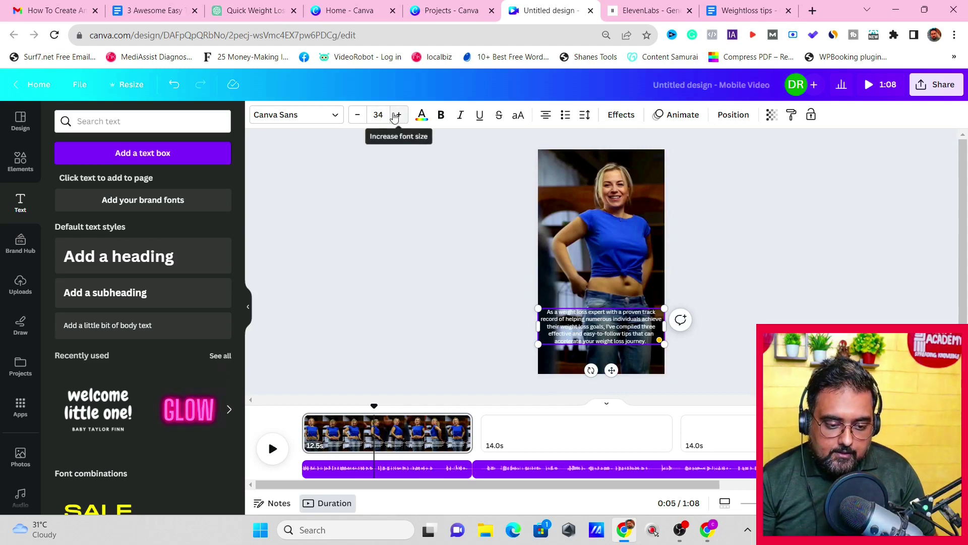
click(397, 115)
click(397, 115)
click(397, 115)
click(397, 115)
click(397, 115)
double_click(397, 115)
click(396, 115)
double_click(397, 115)
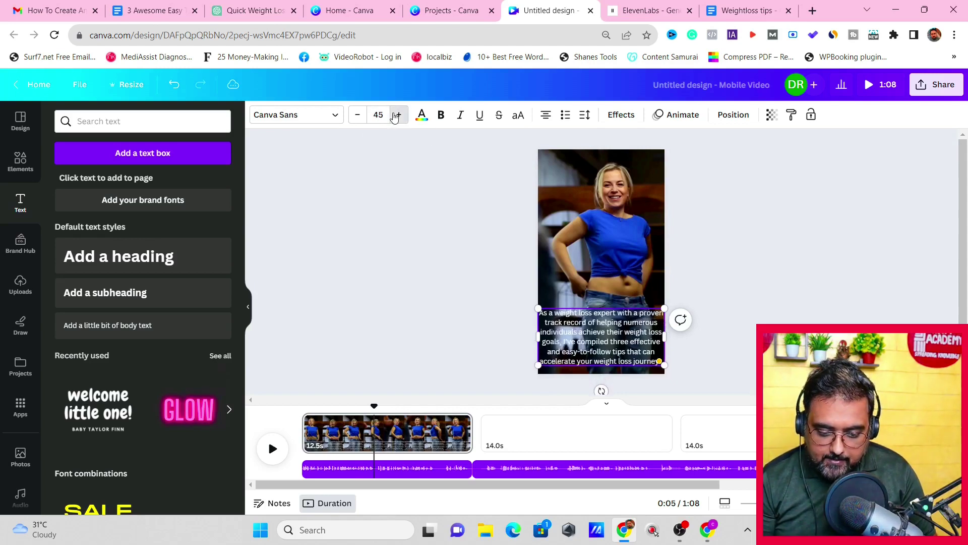
double_click(397, 115)
double_click(397, 115)
click(397, 115)
click(397, 115)
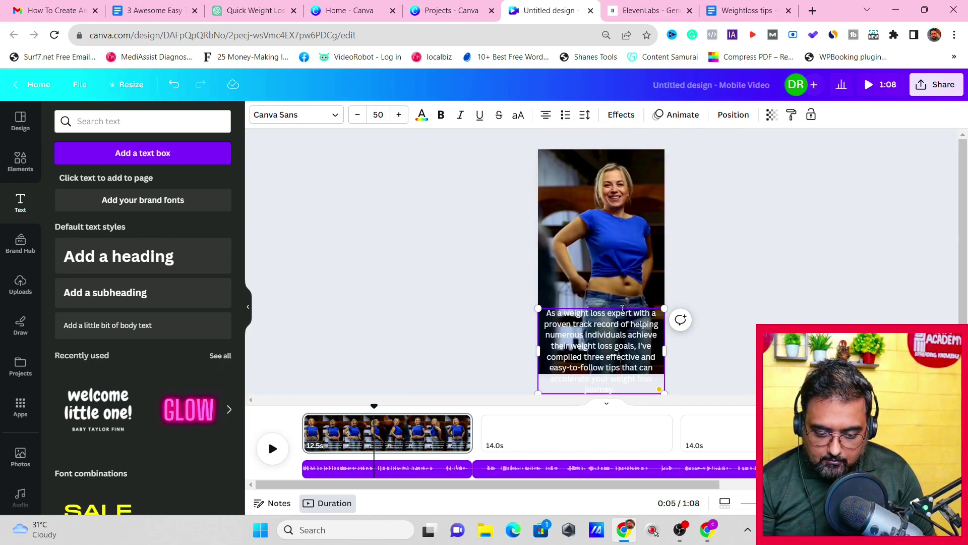
drag(622, 308, 624, 276)
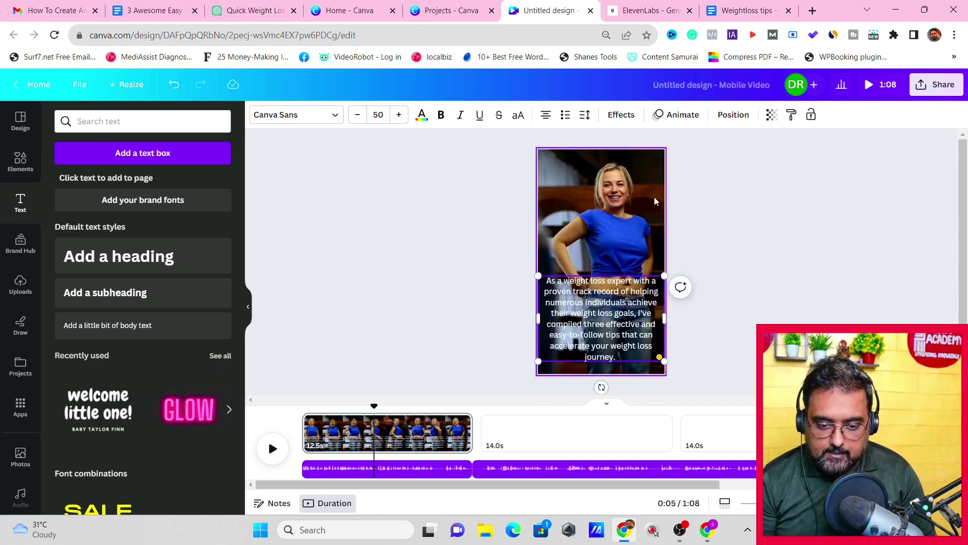
- Apply the Background text effect to the intro paragraph and set the effect's color to blue-violet
click(616, 117)
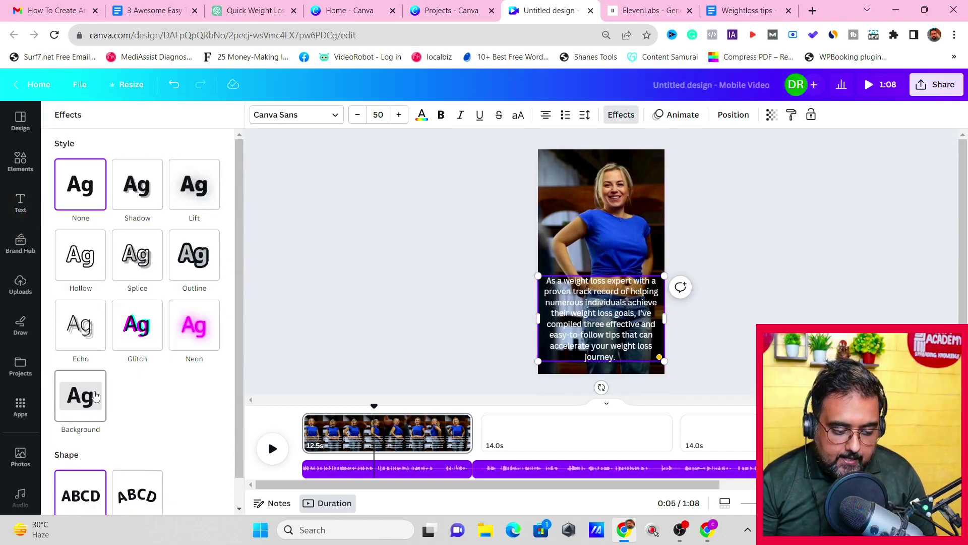
click(96, 396)
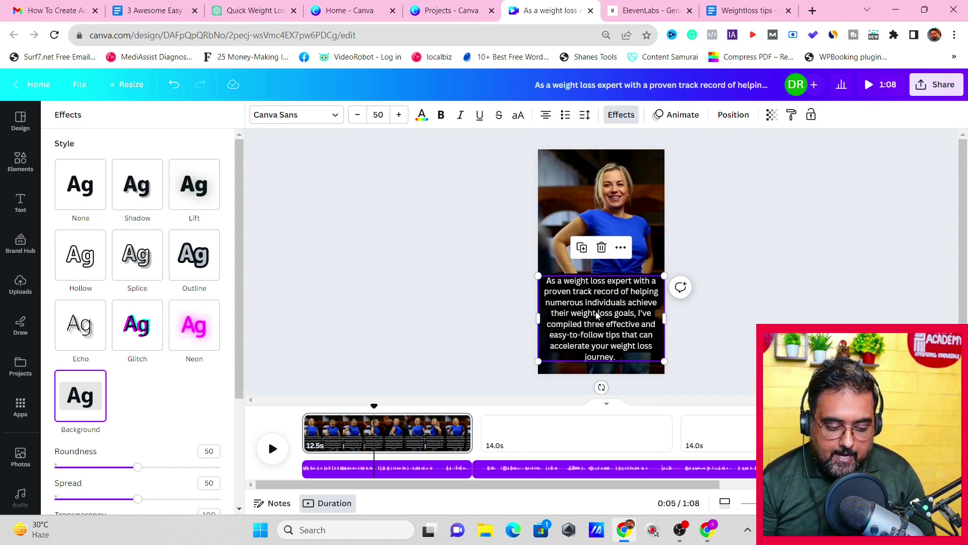
drag(239, 341, 240, 426)
click(211, 418)
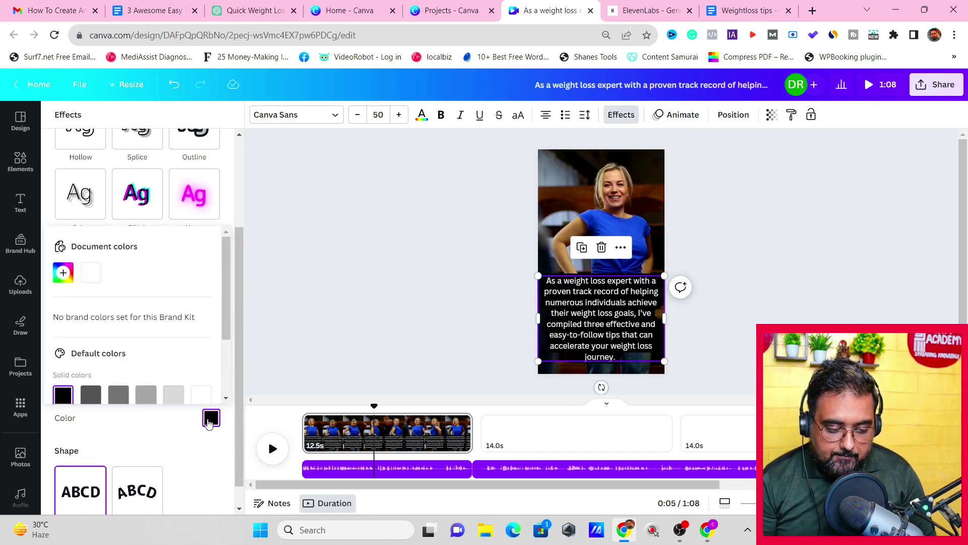
click(143, 396)
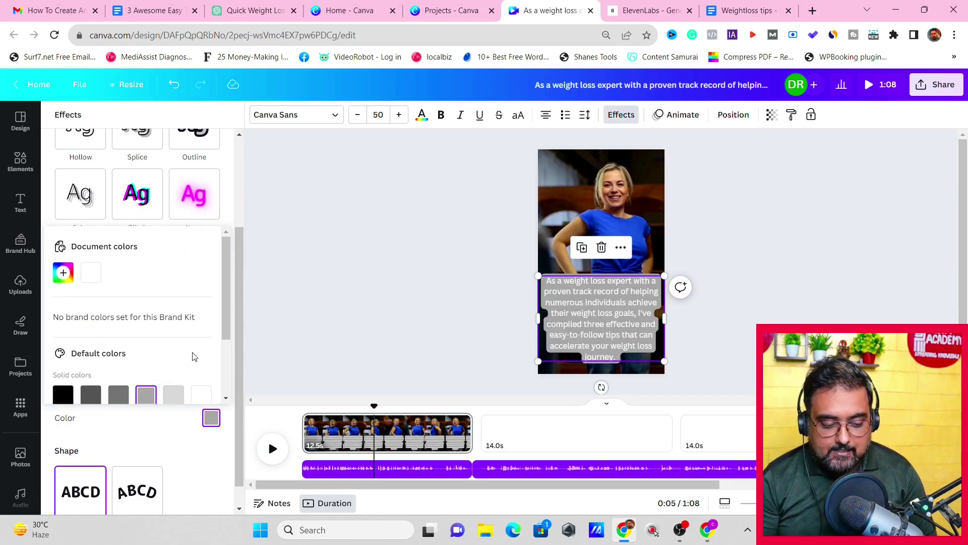
scroll(225, 349, down, 2)
scroll(225, 349, down, 1)
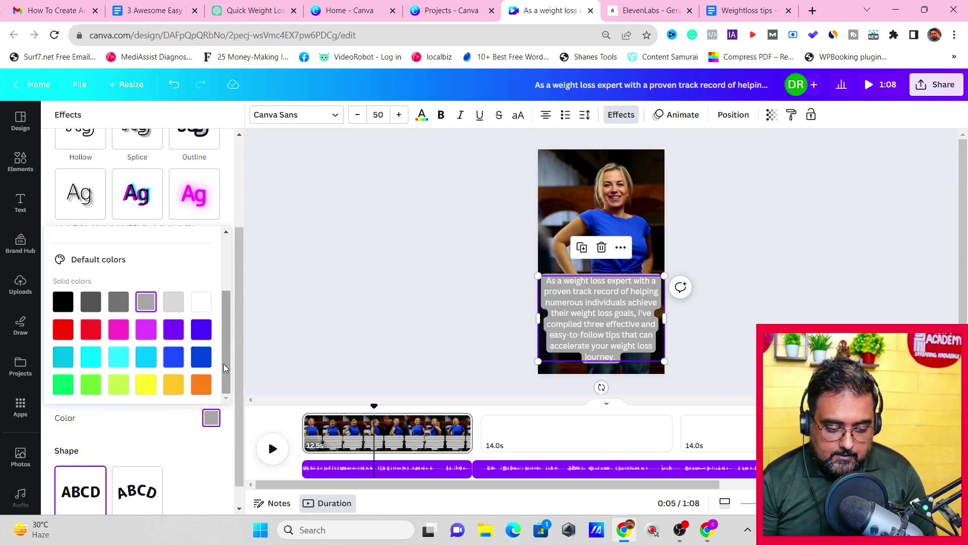
click(201, 336)
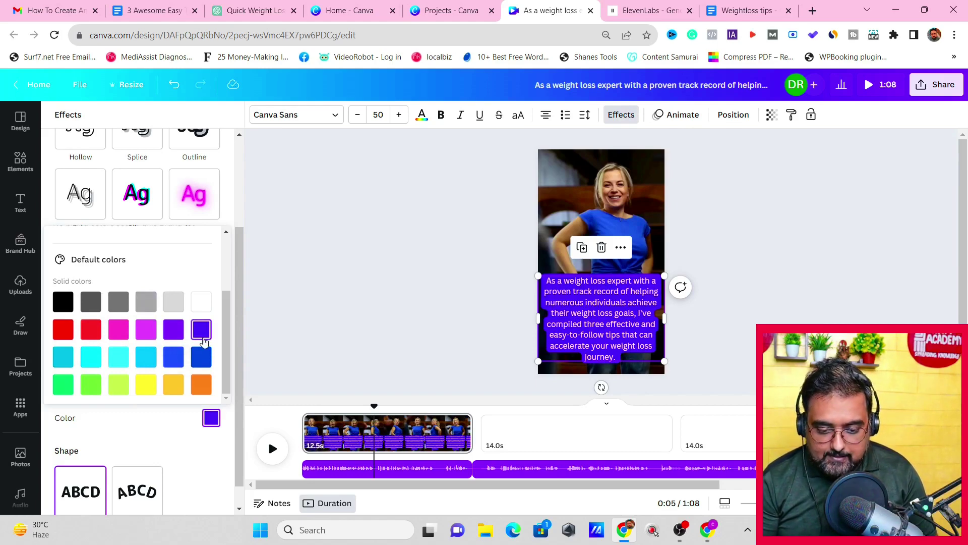
- Make the whole intro paragraph on the first page bold
click(634, 295)
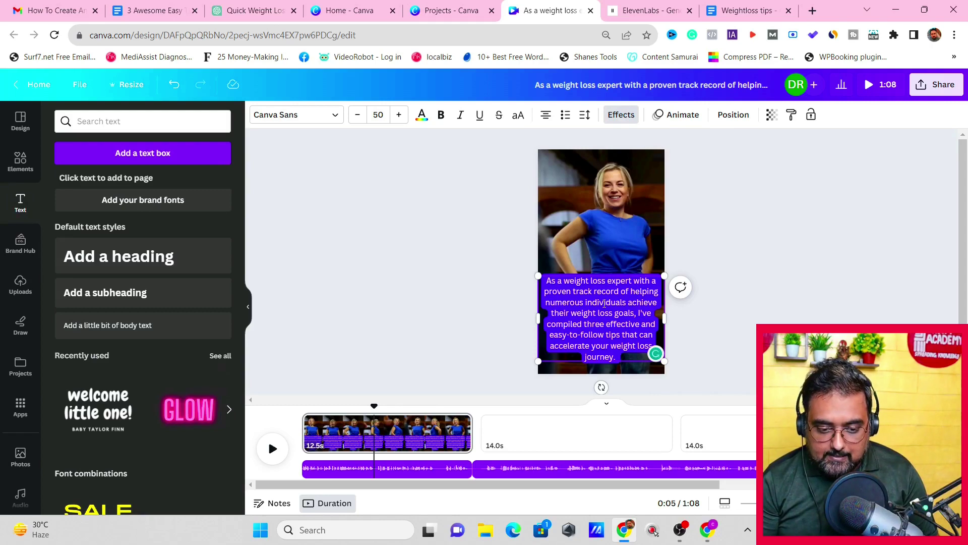
click(425, 121)
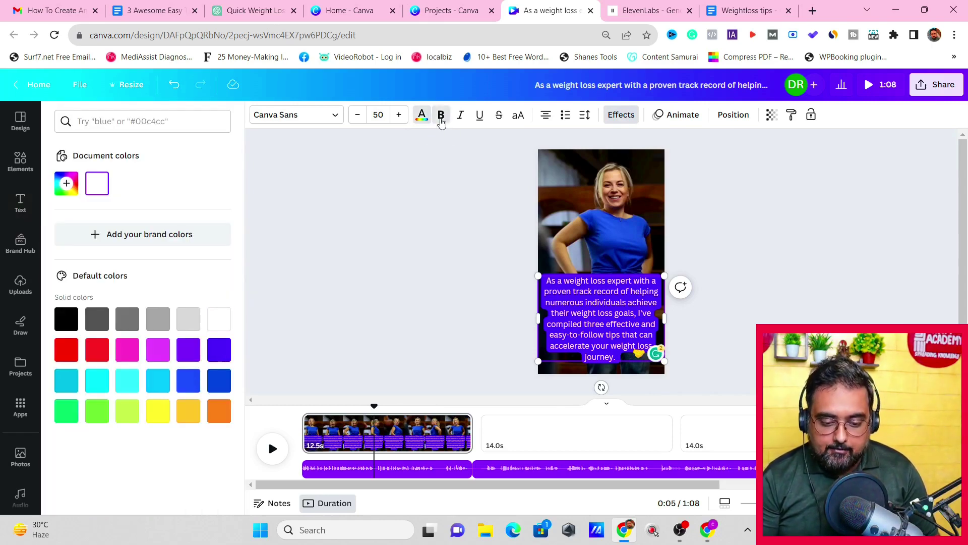
click(442, 119)
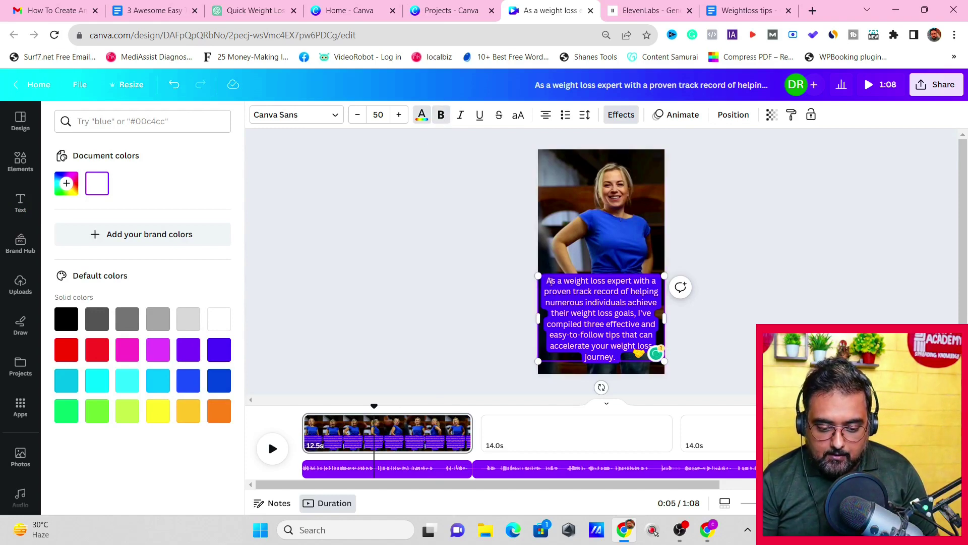
drag(547, 280, 619, 358)
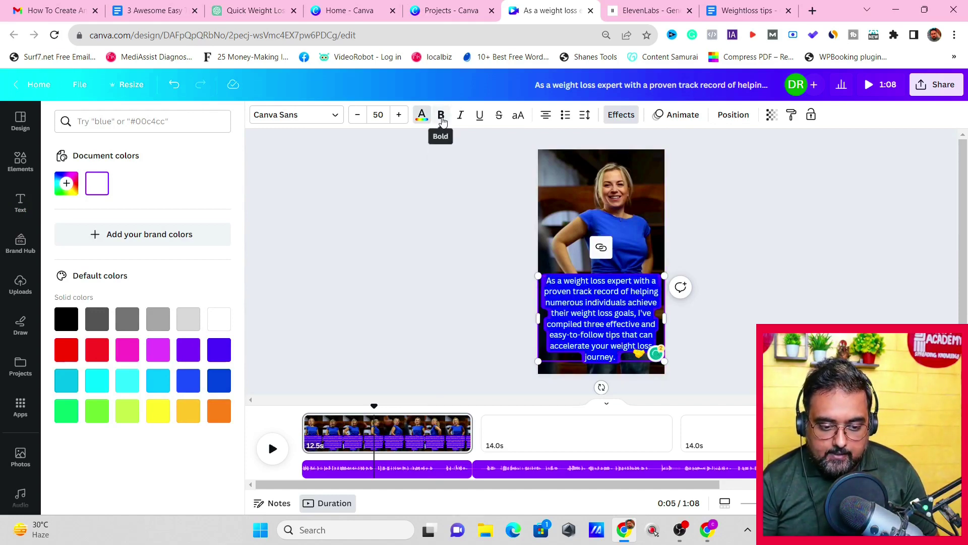
click(441, 120)
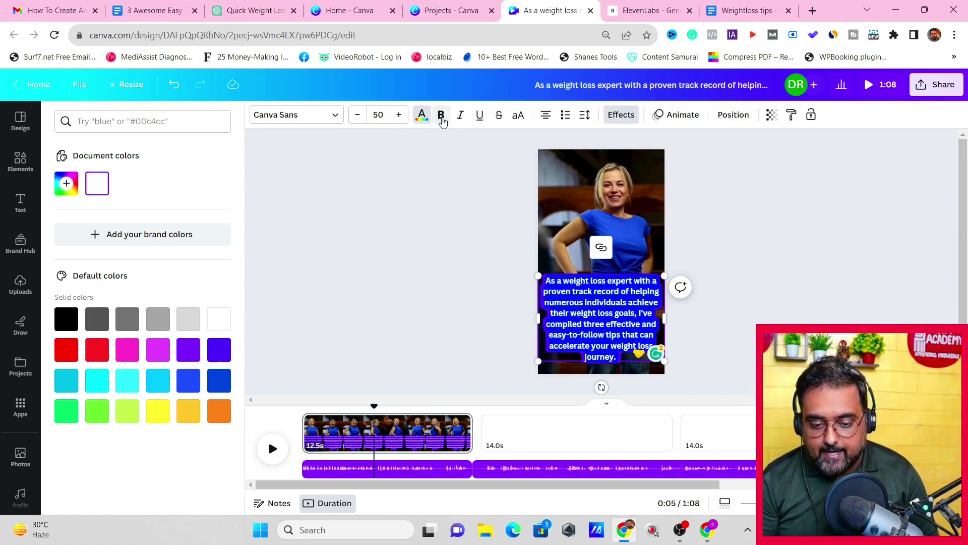
- Apply the Typewriter text animation to the intro paragraph and review its animation options
click(675, 123)
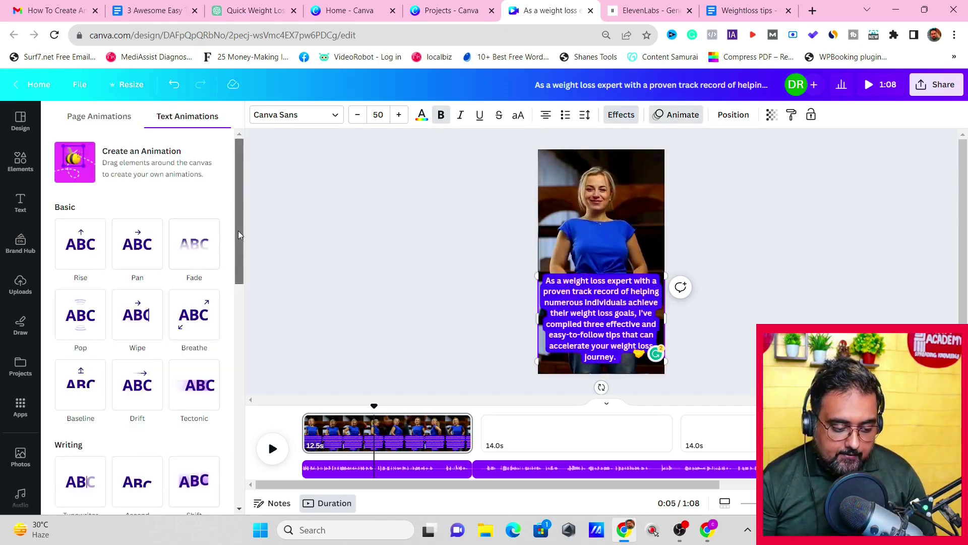
drag(238, 231, 235, 270)
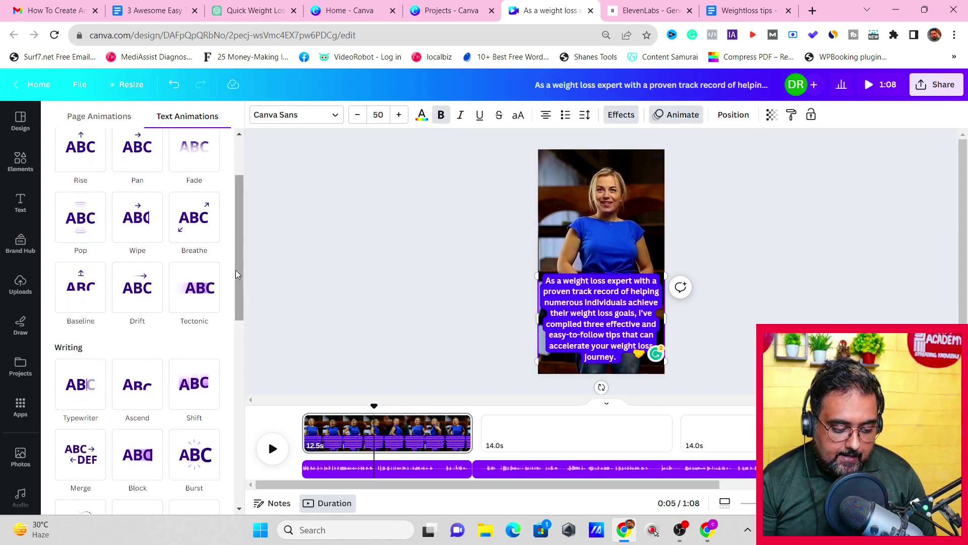
click(77, 389)
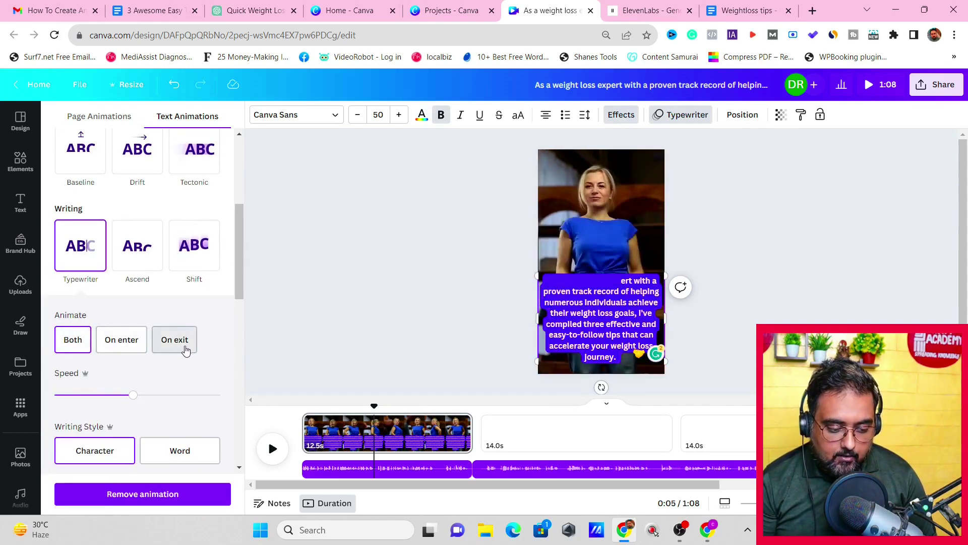
drag(242, 273, 240, 301)
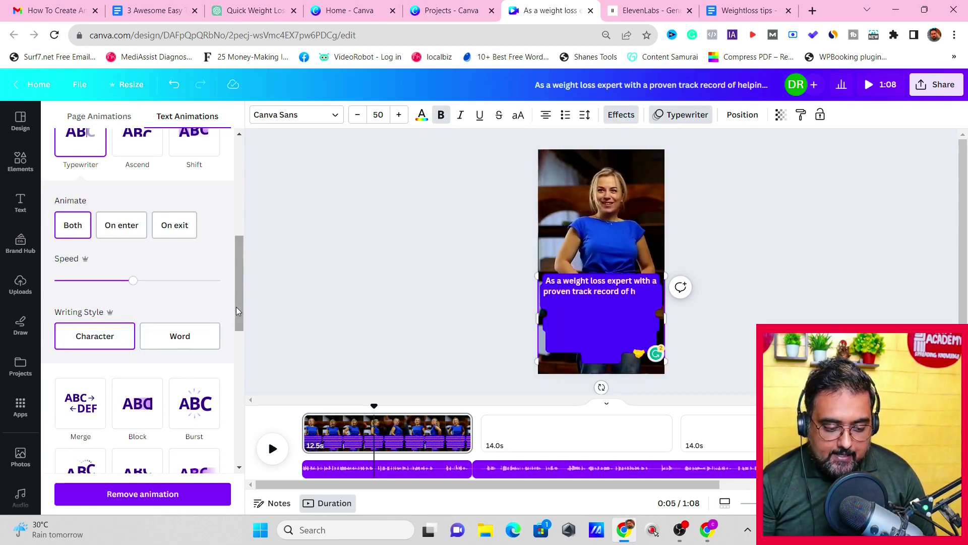
drag(237, 310, 241, 346)
- Play the first page from its beginning through to the second page to check the text animation against the voiceover
click(272, 448)
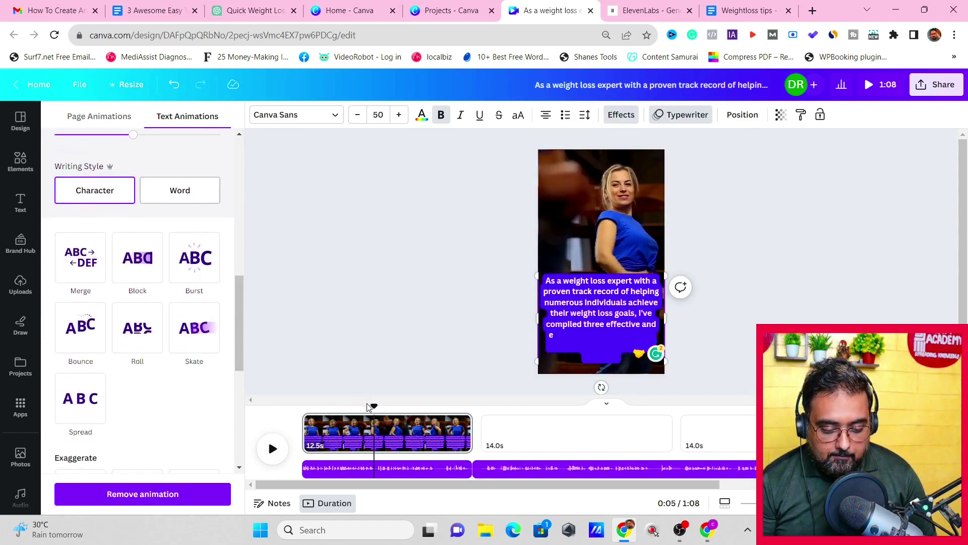
drag(360, 413, 314, 404)
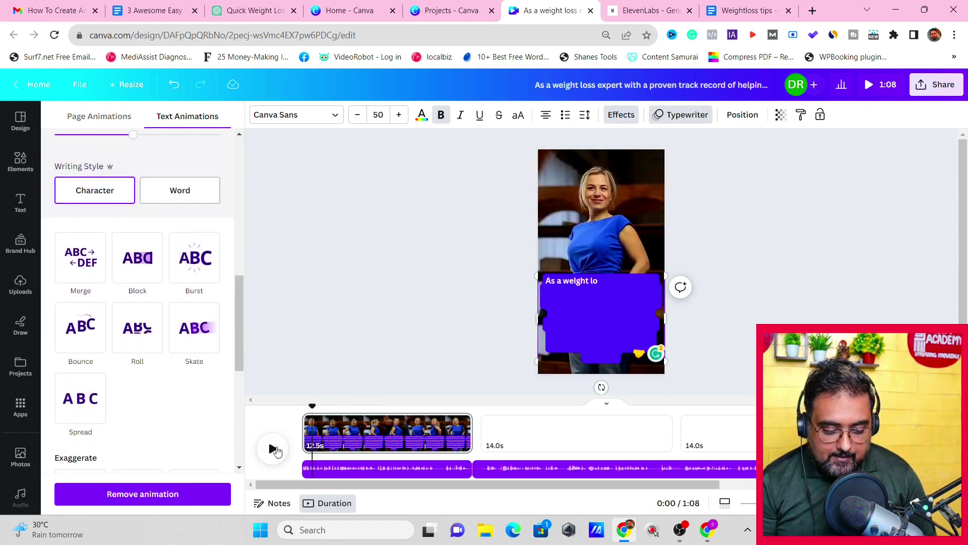
click(272, 448)
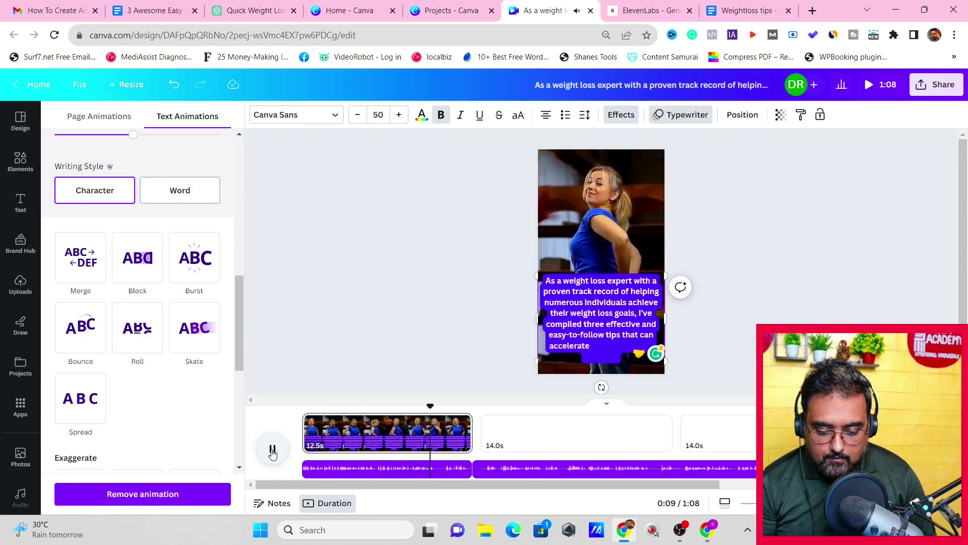
click(272, 451)
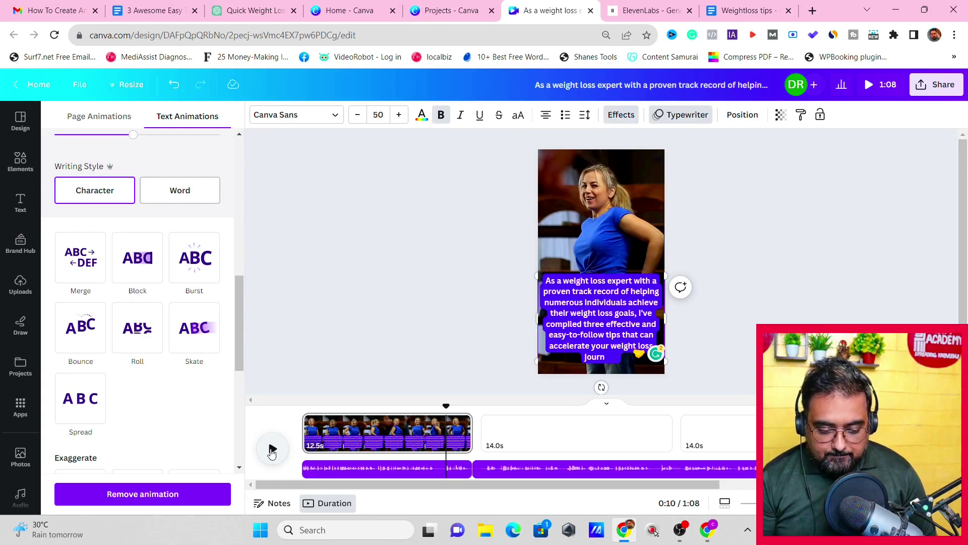
click(272, 449)
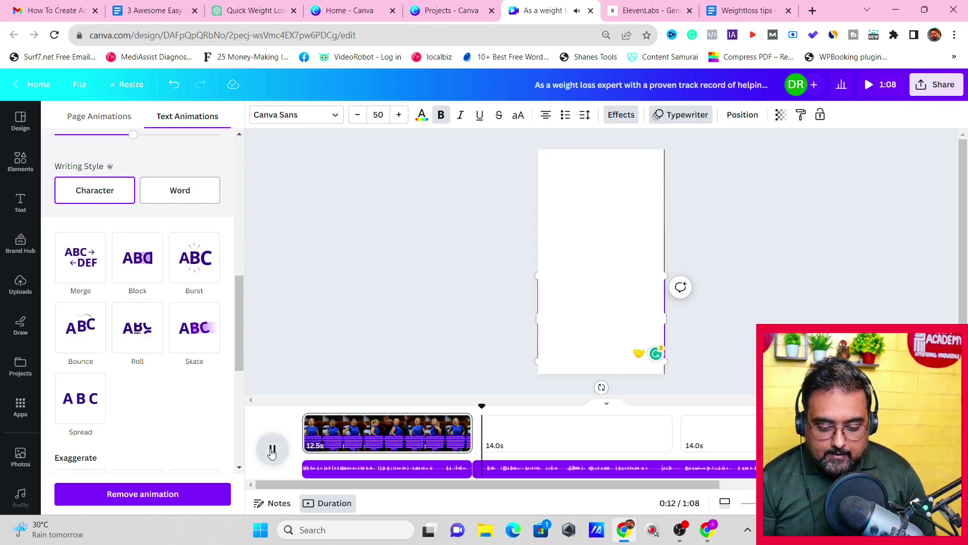
click(273, 451)
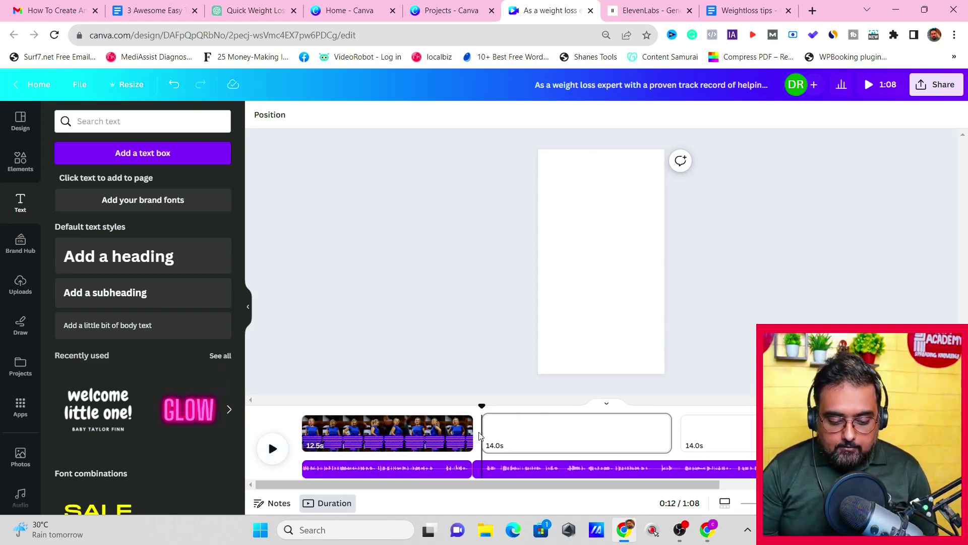
- Listen to the voiceover under the second page and split the audio track at 0:25
mouse_move(487, 431)
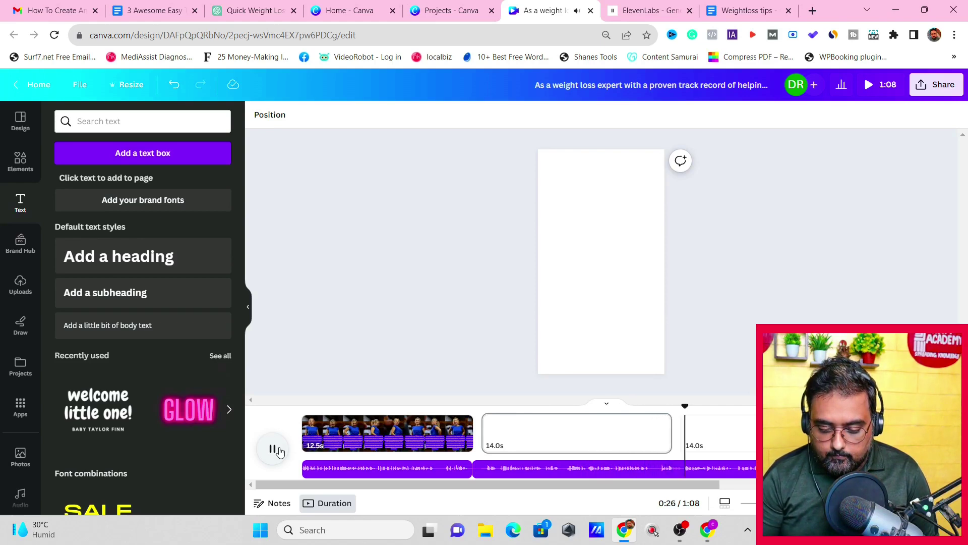
click(274, 449)
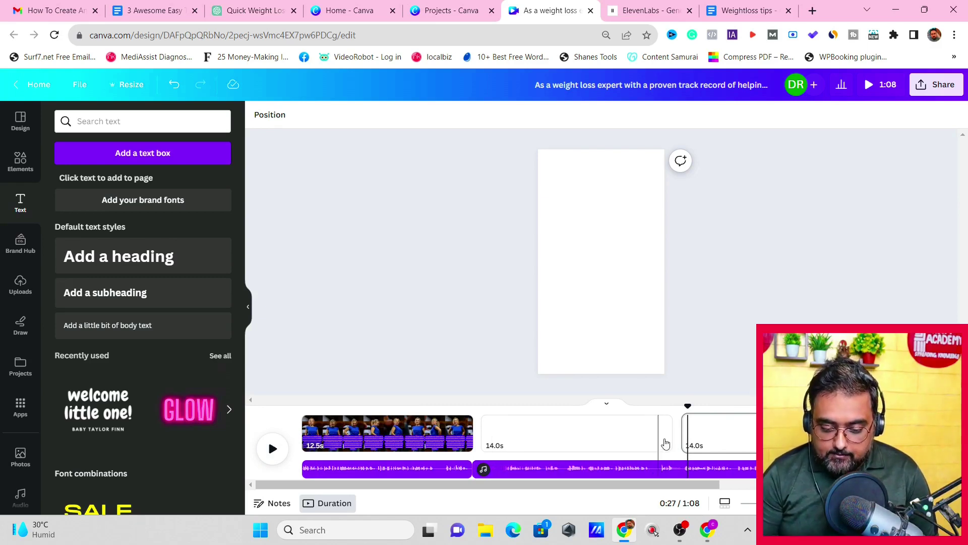
drag(686, 404, 655, 417)
click(656, 468)
right_click(656, 468)
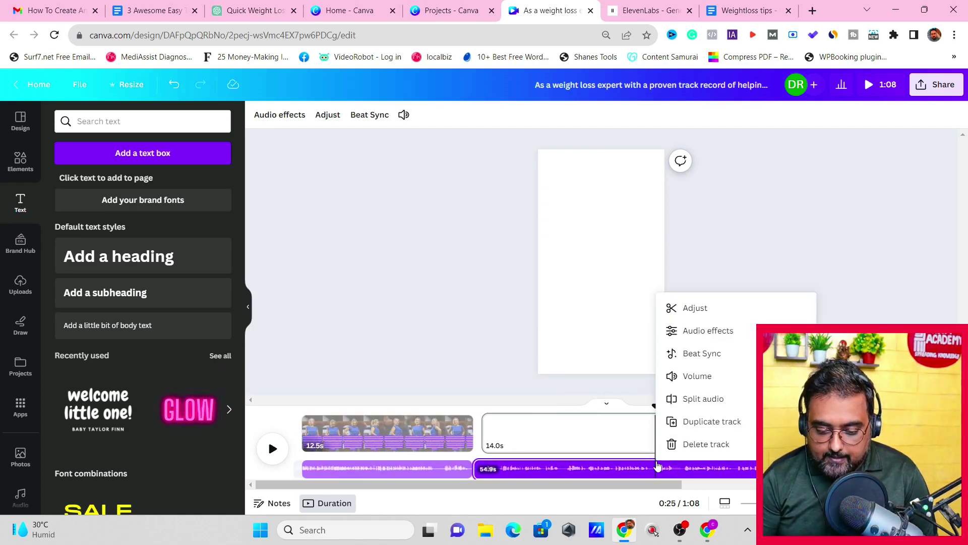
click(696, 403)
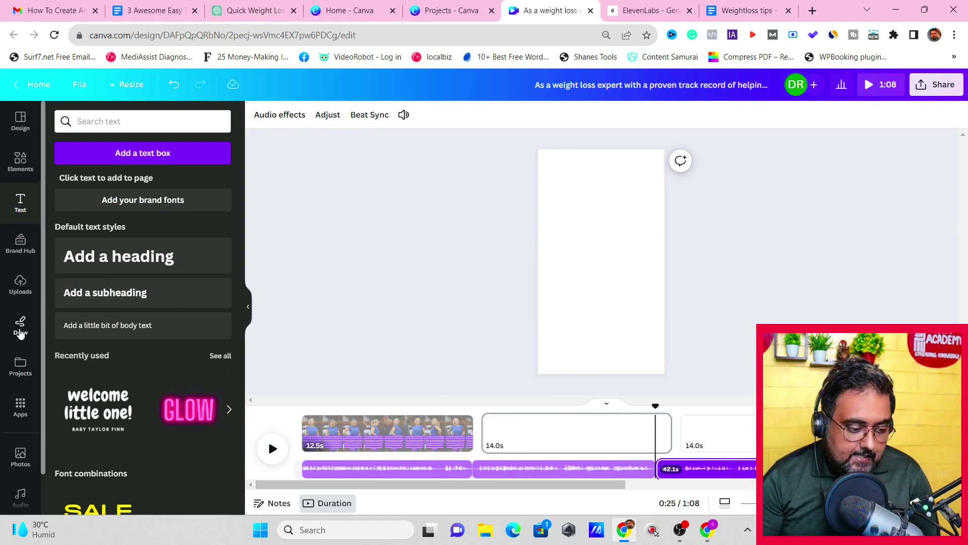
- Search the Canva apps for "video" and open the Videos app
drag(42, 216, 40, 261)
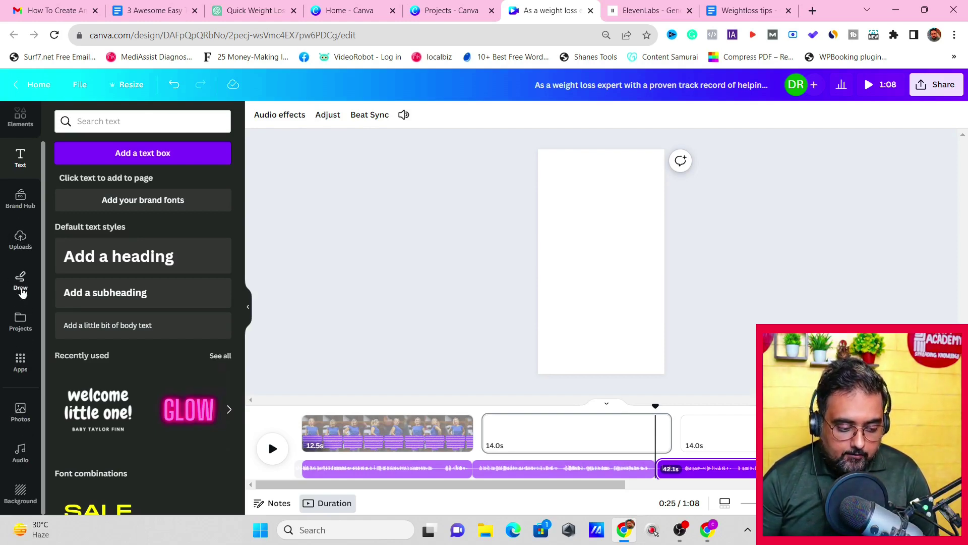
click(21, 362)
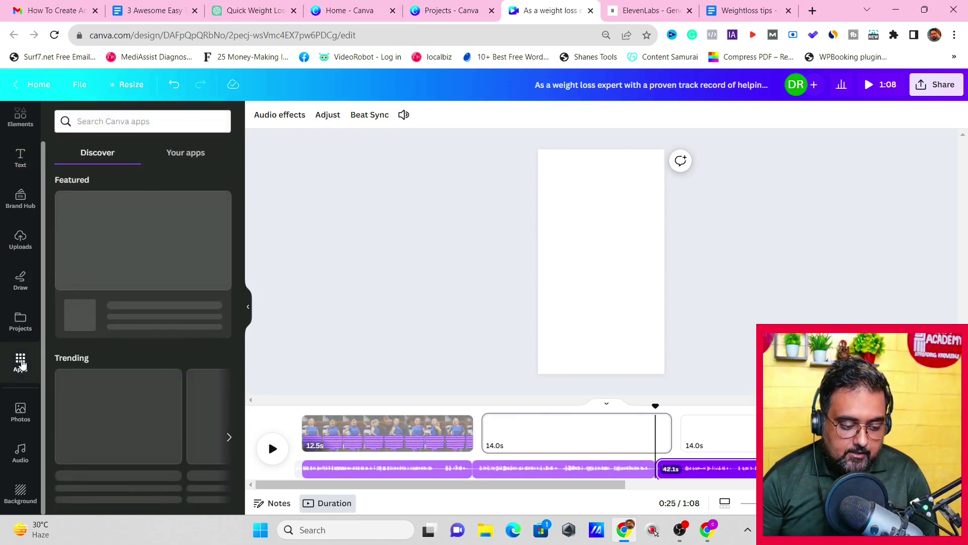
click(102, 123)
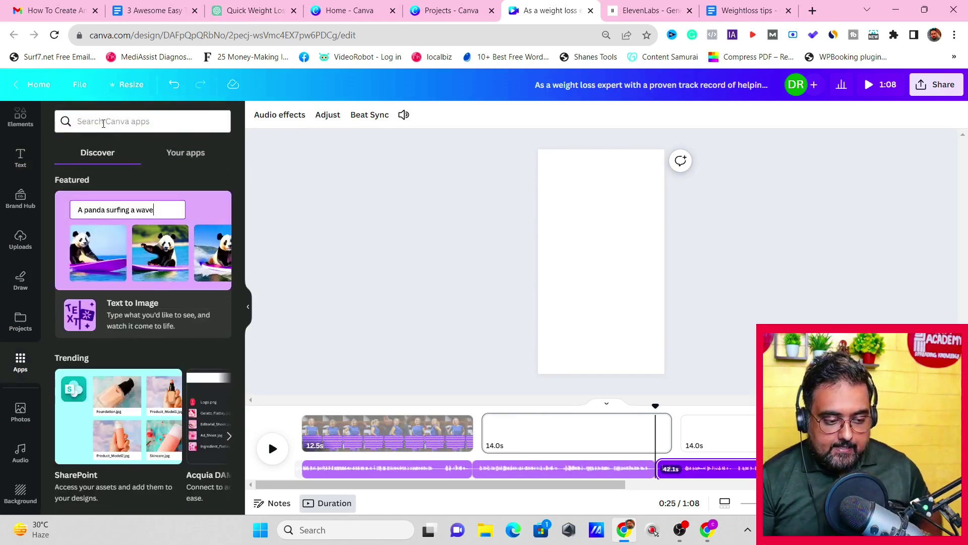
text(video)
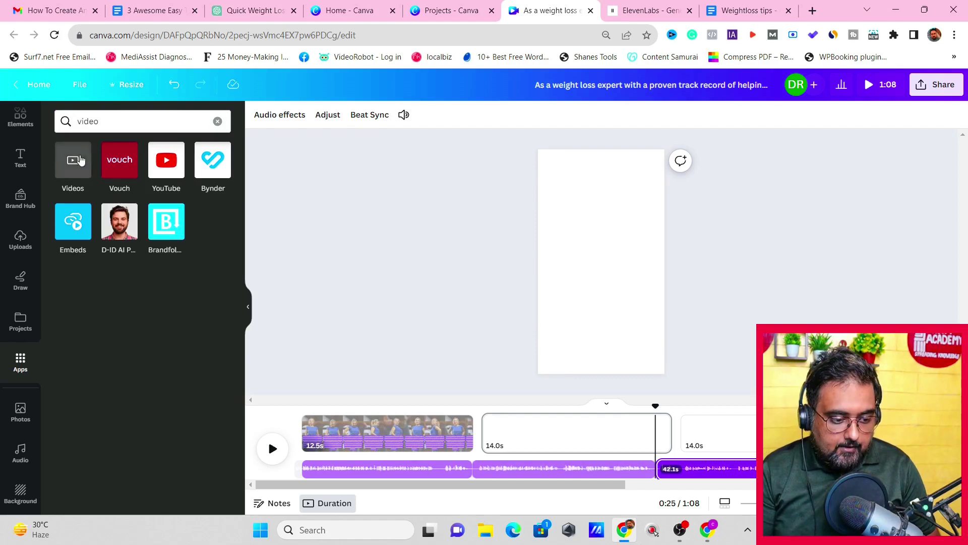
click(76, 159)
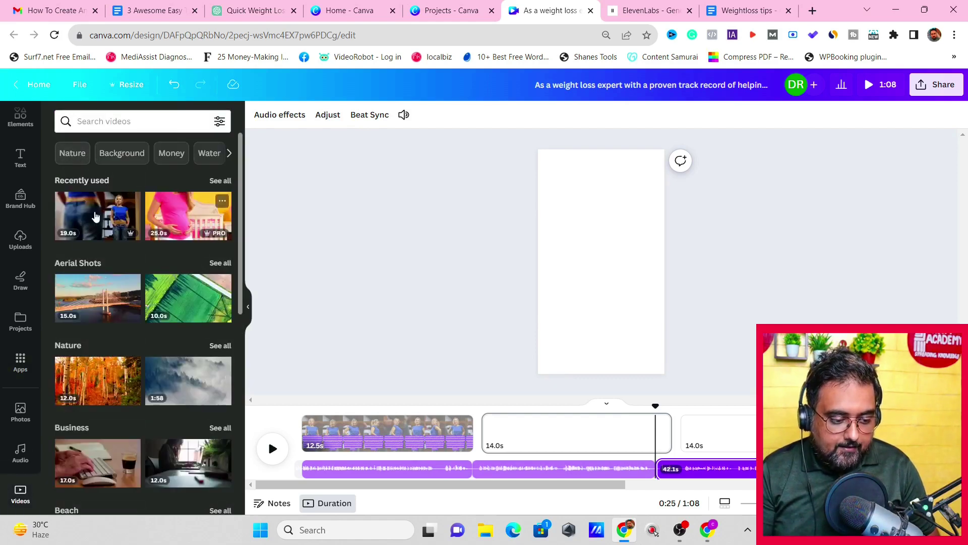
- Search the stock videos for "eating" and open the price filter options
click(131, 121)
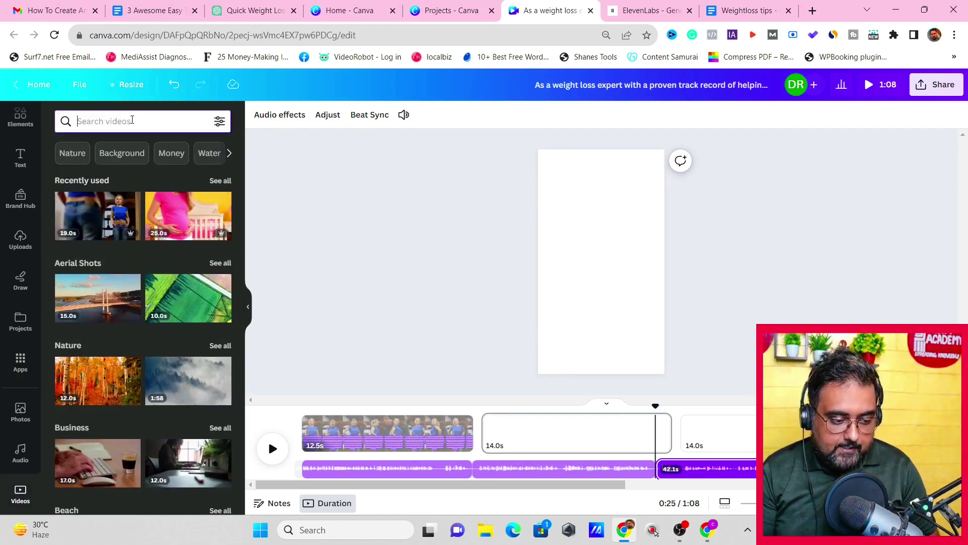
text(eating)
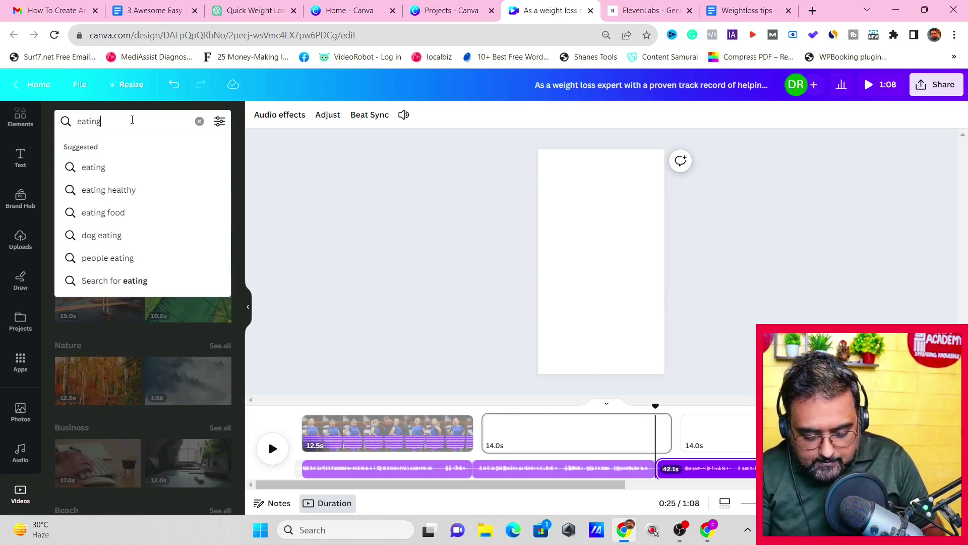
key(Return)
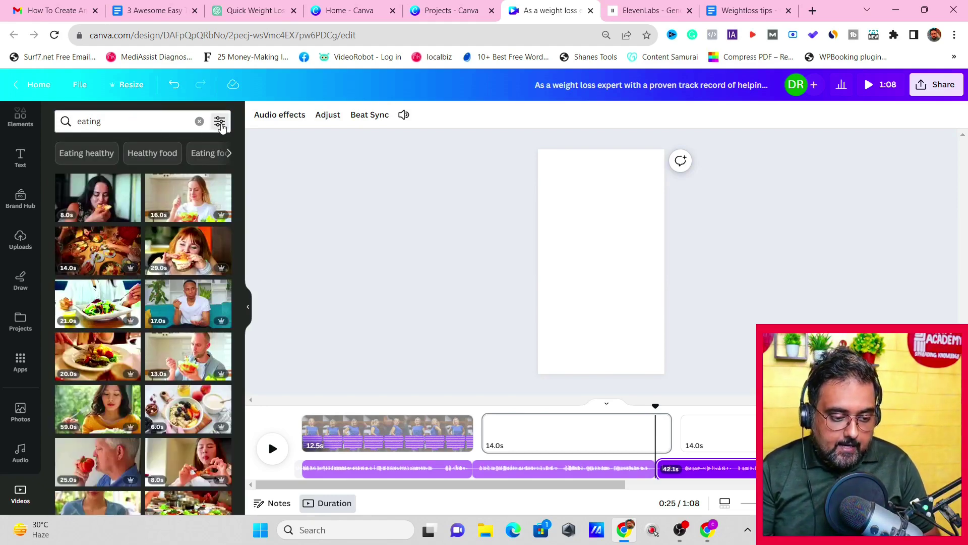
click(220, 122)
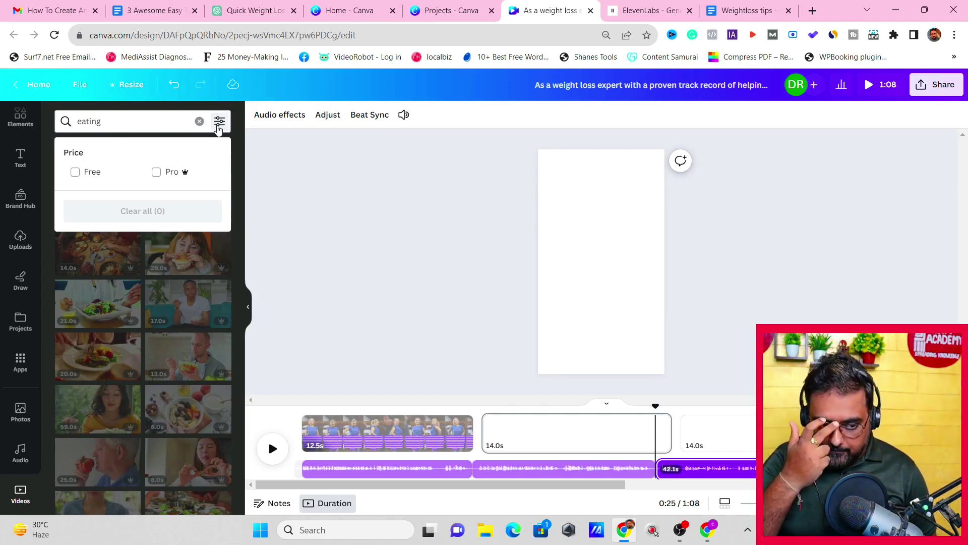
- Search the stock photos for "eating" and filter the results to vertical orientation
click(28, 413)
click(28, 412)
click(146, 121)
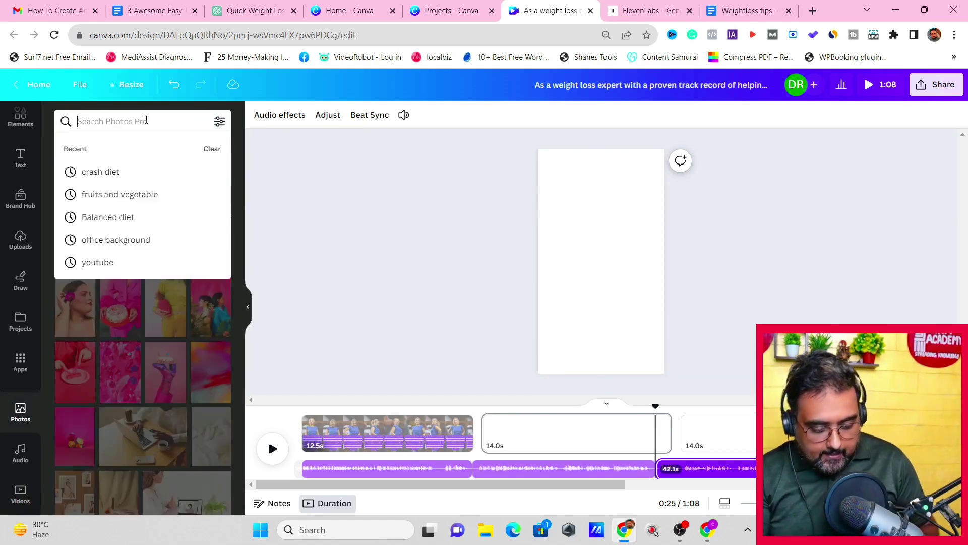
text(eating)
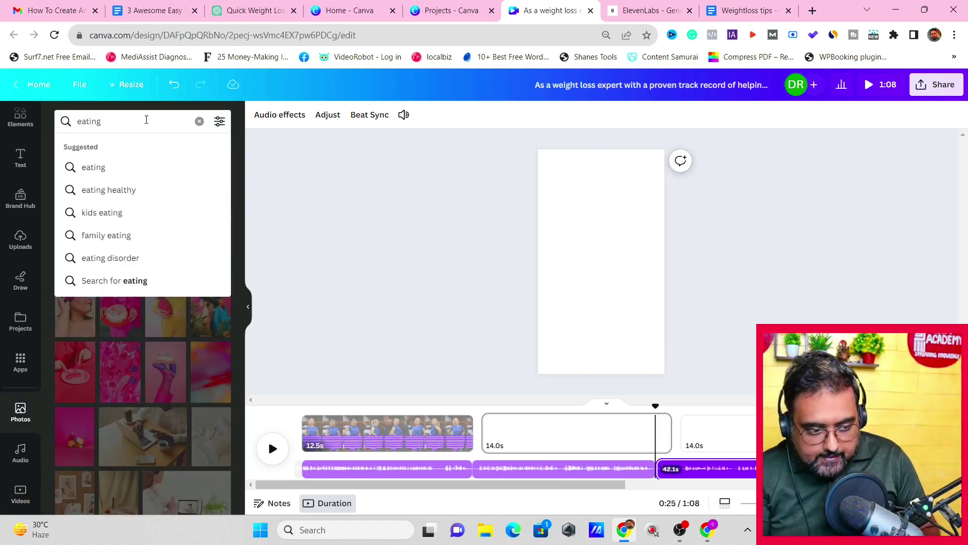
key(Return)
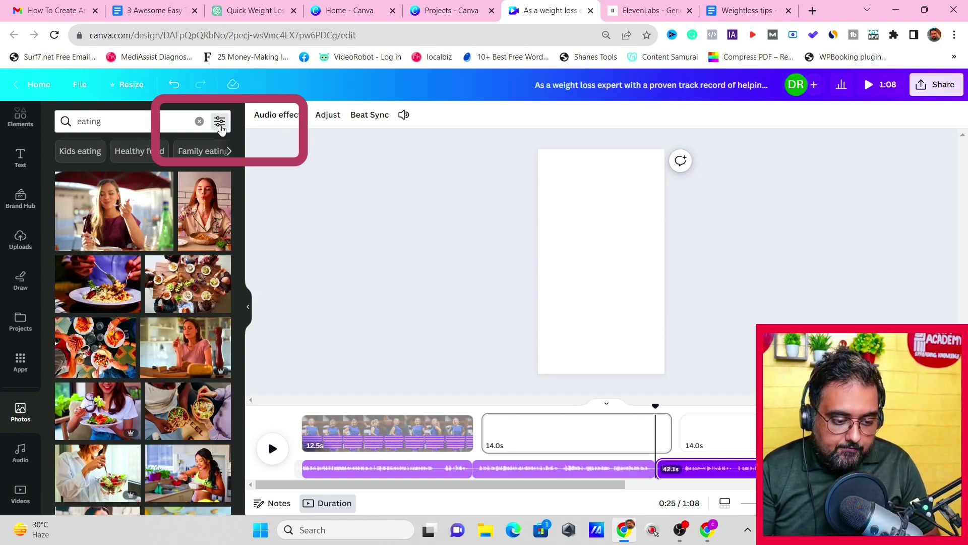
click(220, 123)
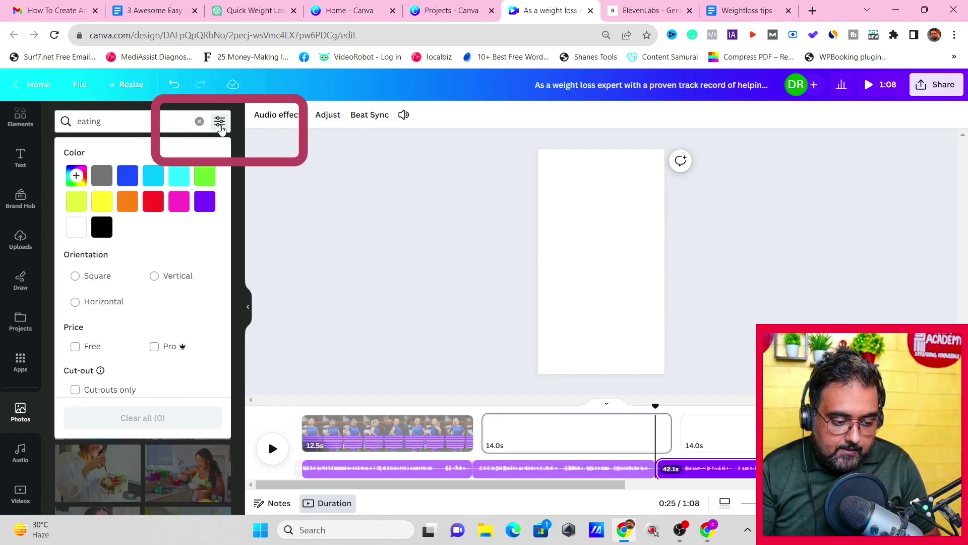
click(155, 278)
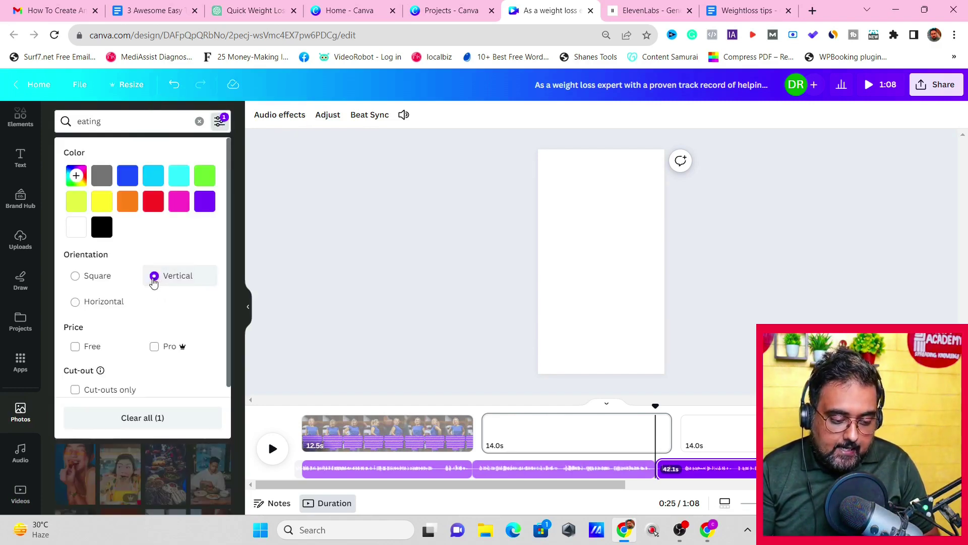
click(240, 218)
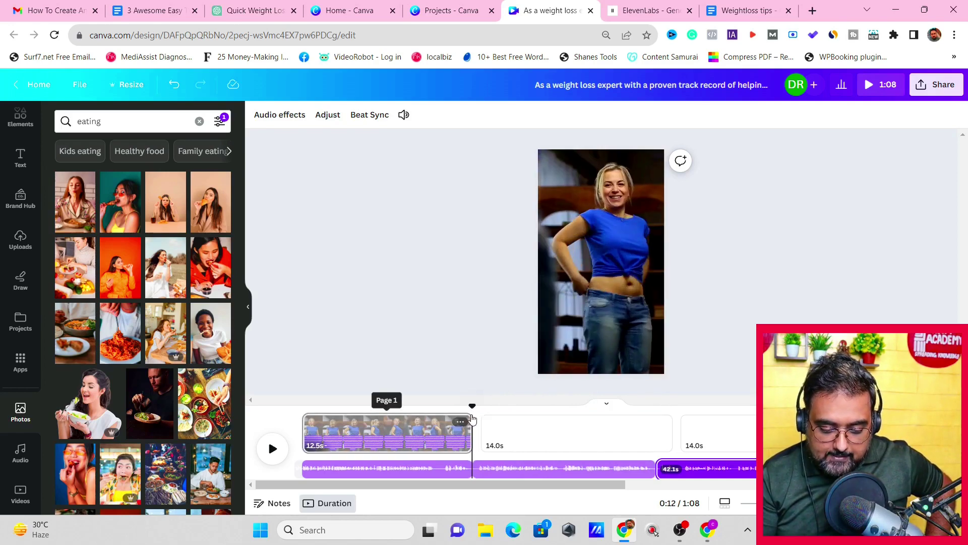
- Listen to the second page's voiceover to 0:18, add the photo of the man in white eating at a table, and enlarge it to fill the page
click(271, 455)
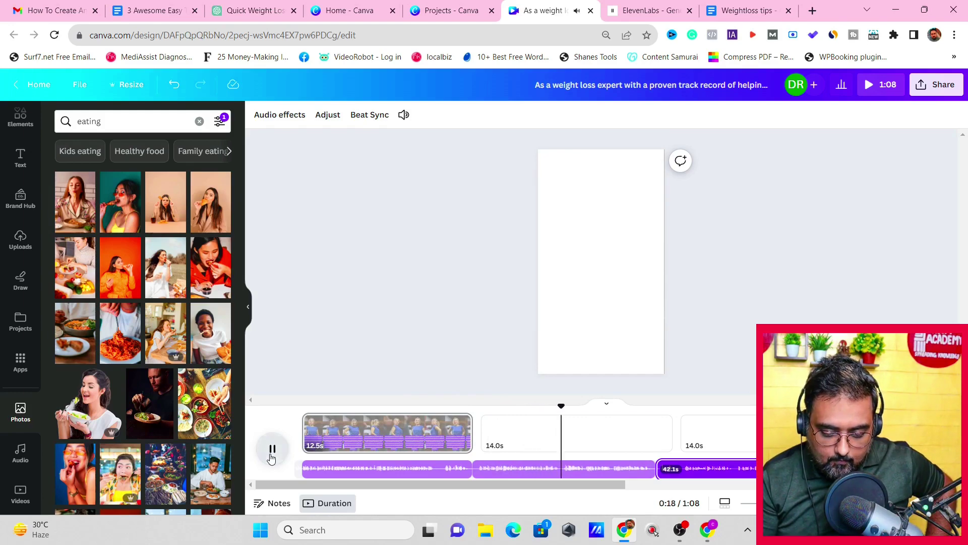
click(271, 456)
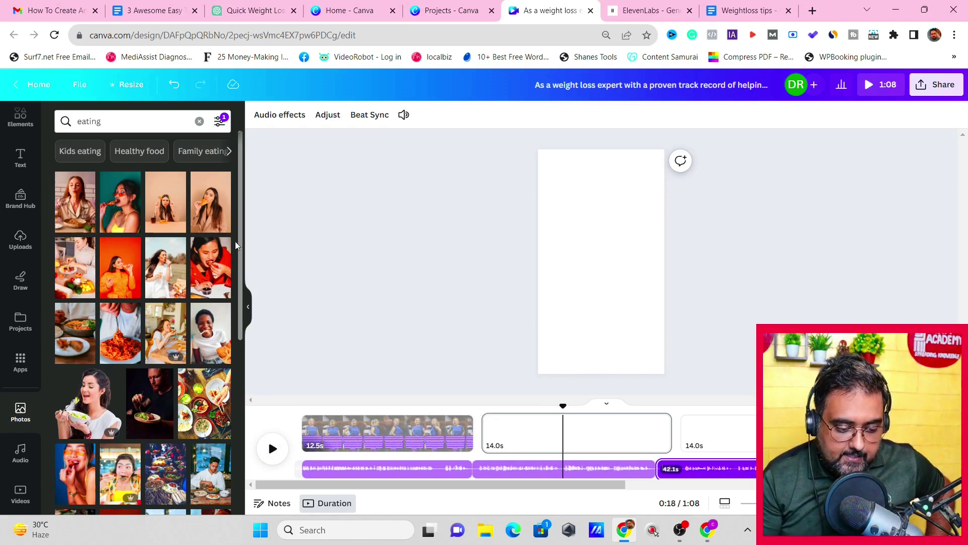
scroll(240, 241, down, 2)
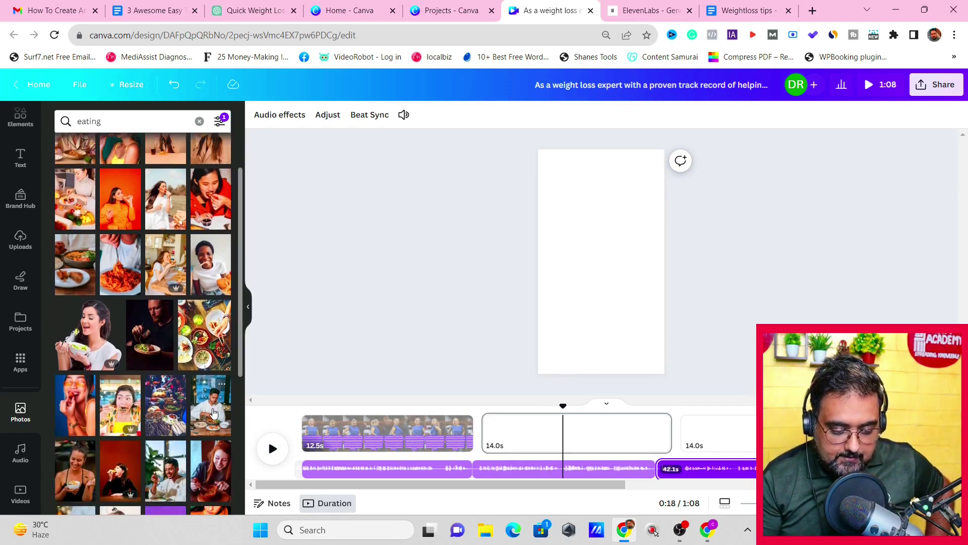
click(213, 413)
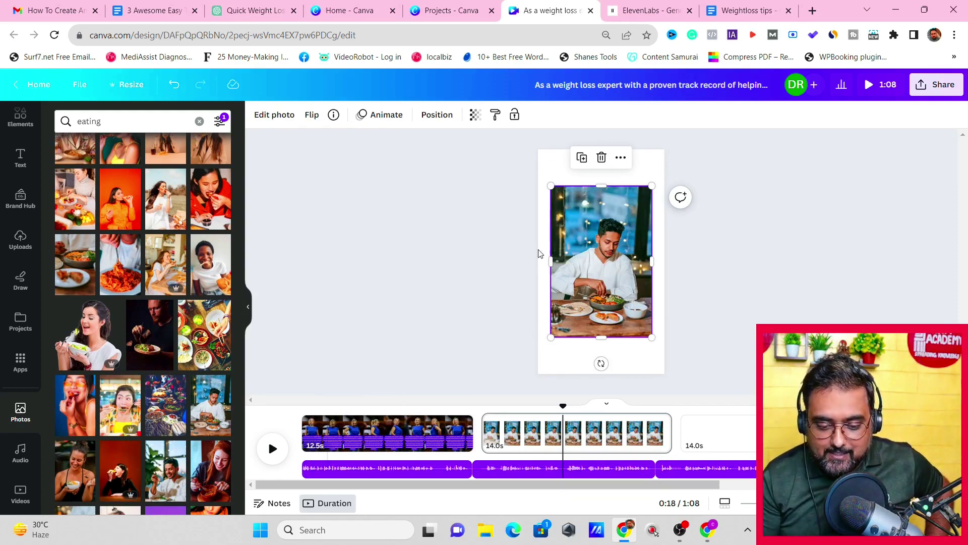
drag(651, 335, 677, 374)
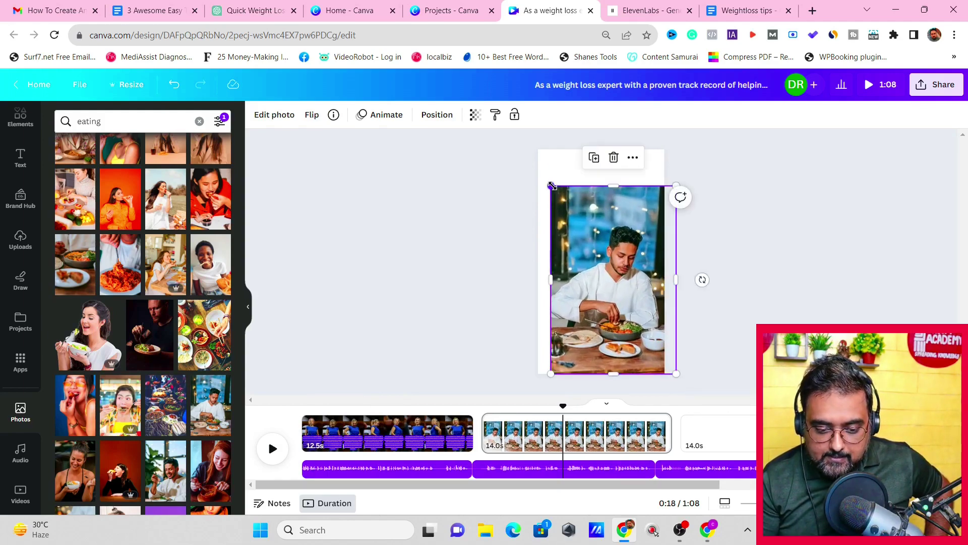
drag(552, 186, 526, 149)
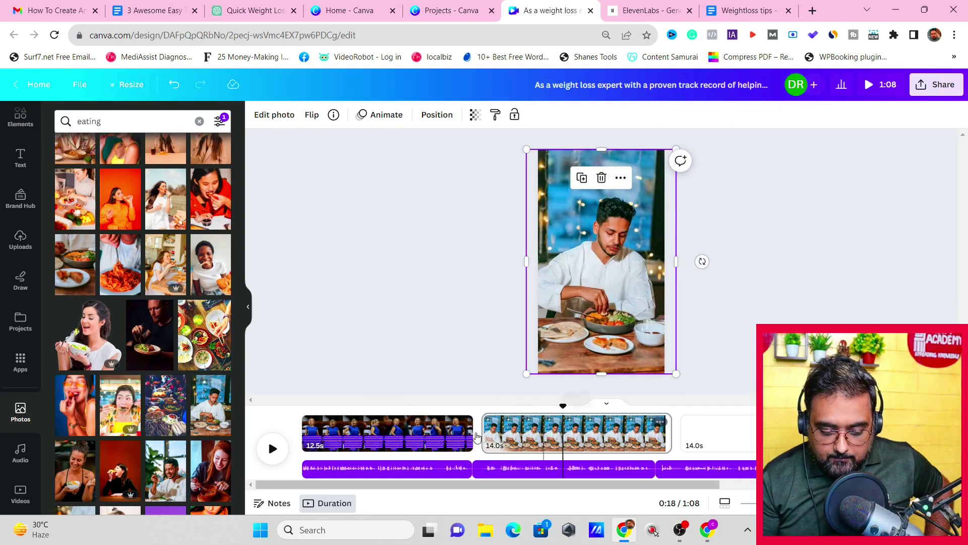
- Play the voiceover onward from 0:18, return the playhead to 0:18 and split the second page there
click(273, 449)
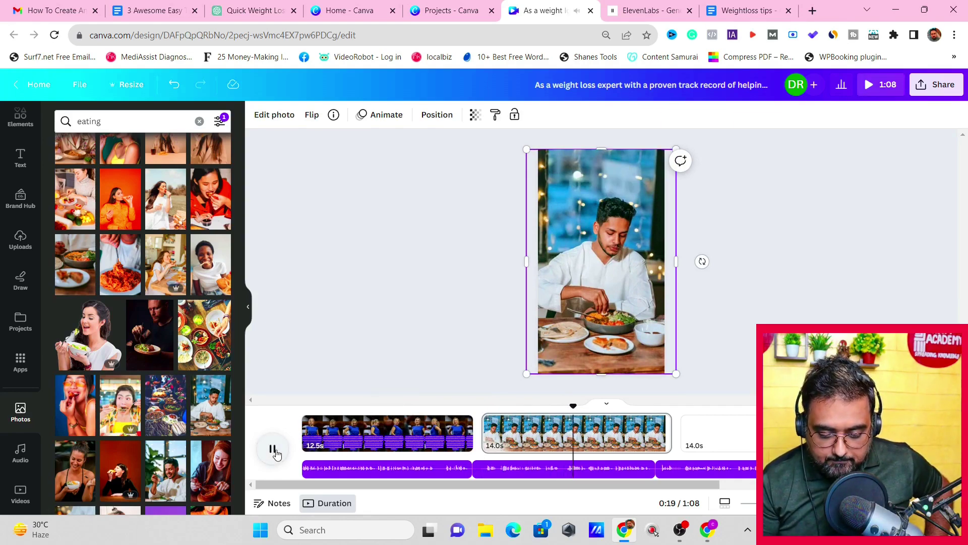
click(275, 452)
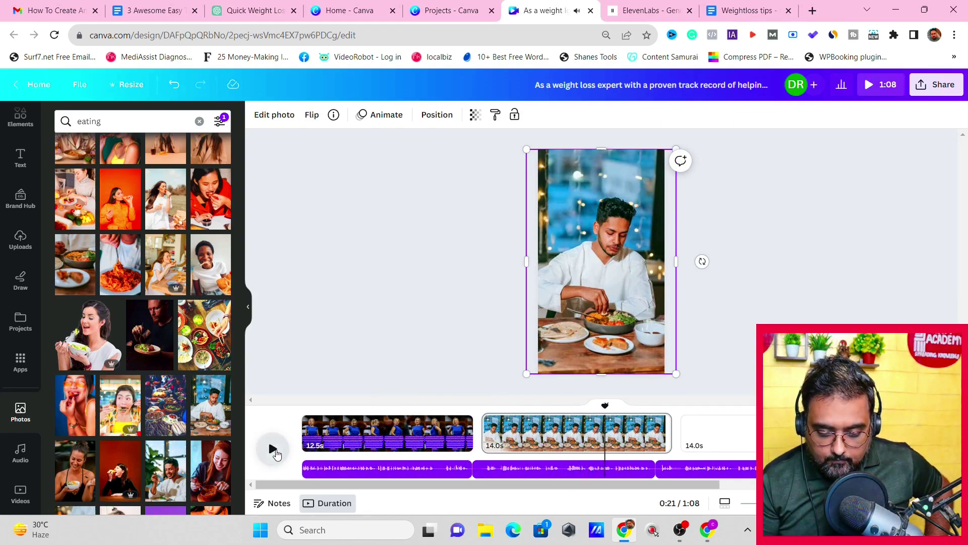
drag(605, 407, 564, 415)
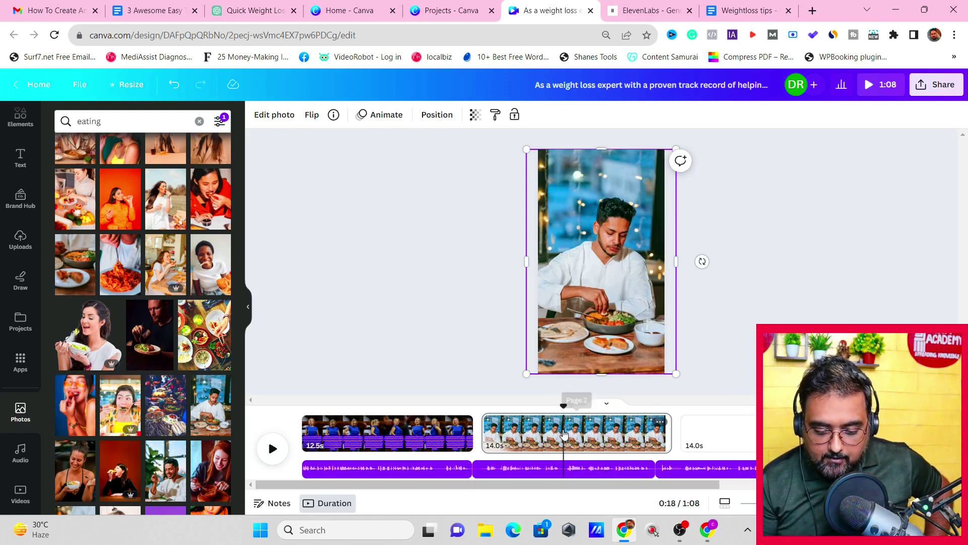
right_click(563, 435)
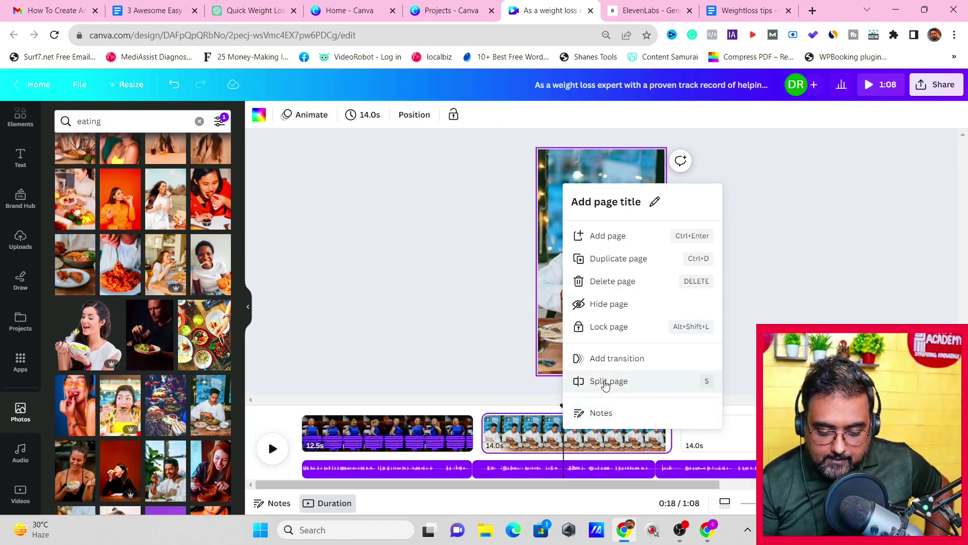
click(603, 383)
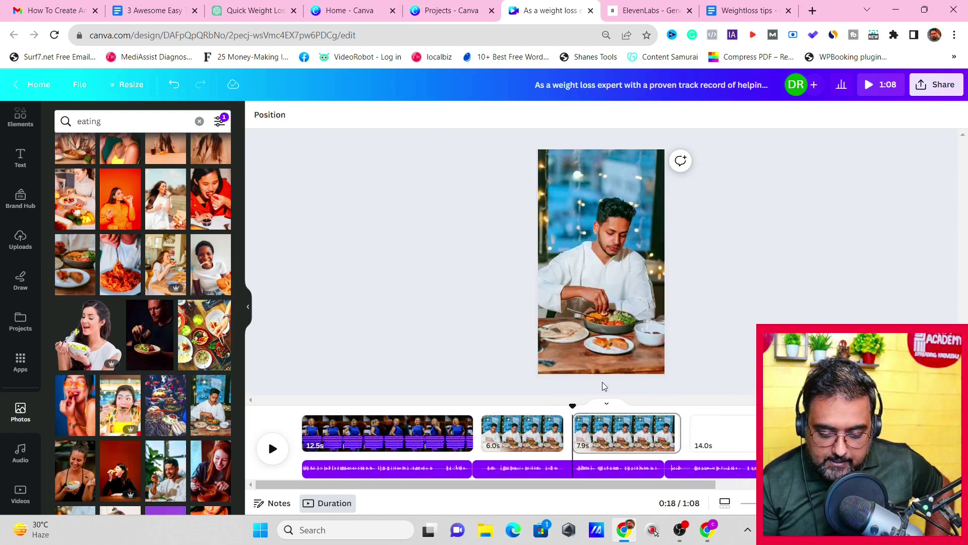
- Replace the photo on the new third page with the 8.0s stock video of a woman eating pizza
click(625, 436)
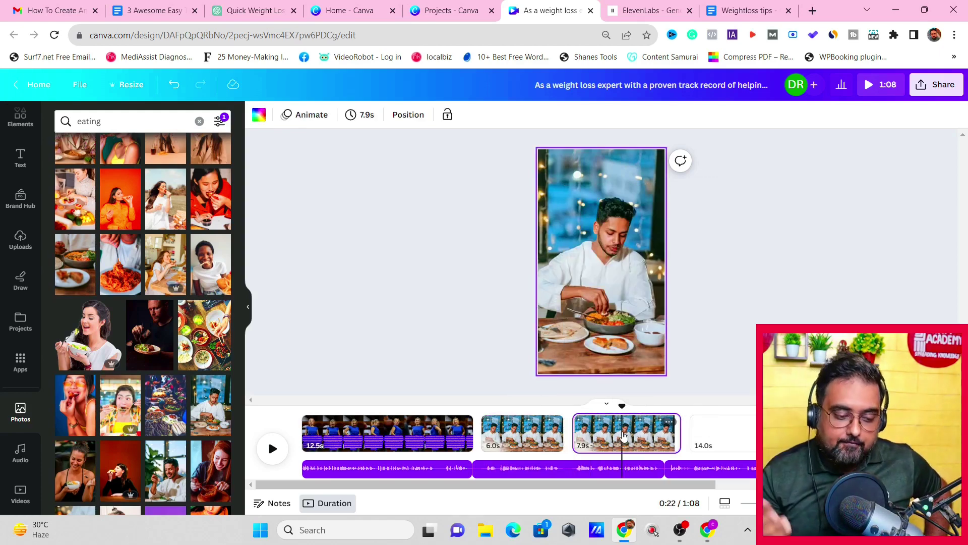
click(20, 494)
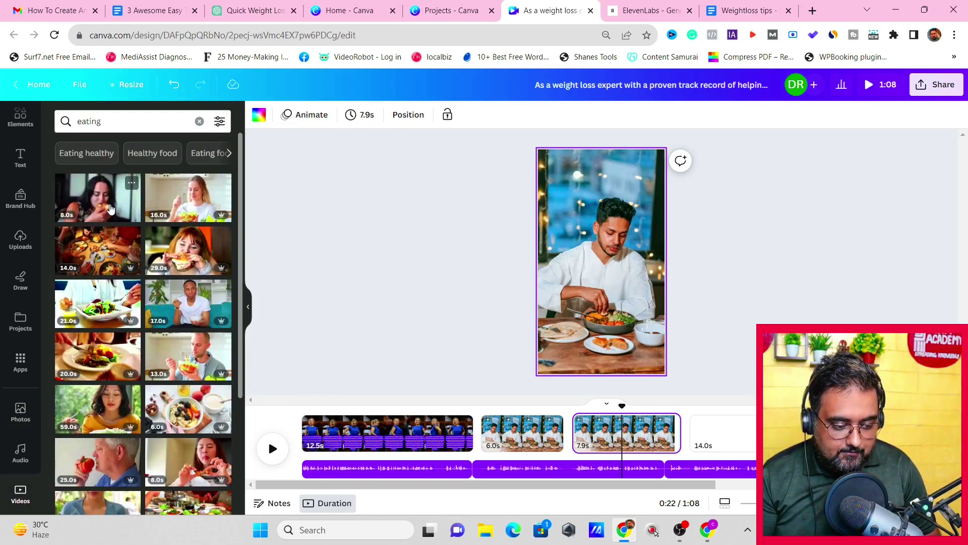
drag(121, 216, 620, 435)
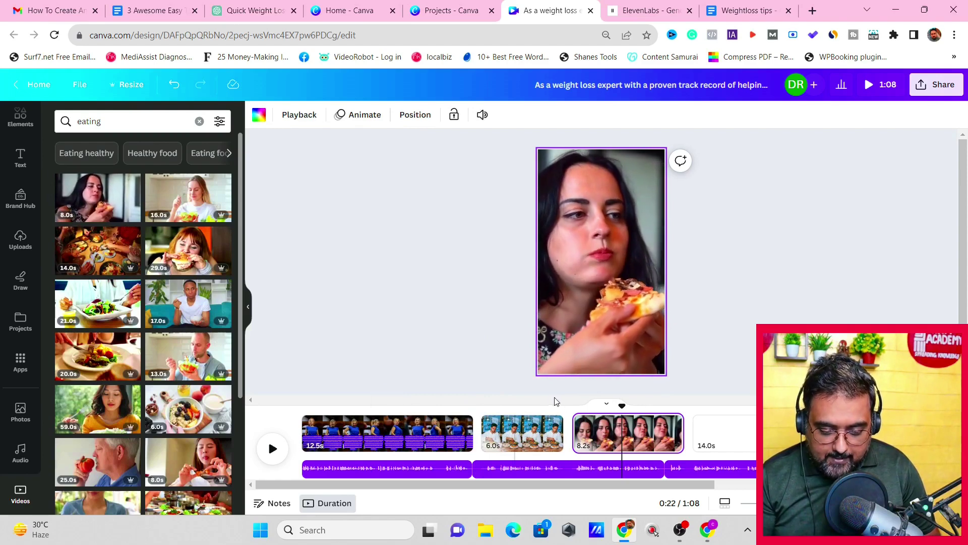
- Play the second and third pages against the voiceover and trim the pizza video page to 6.5 seconds
click(495, 428)
click(272, 449)
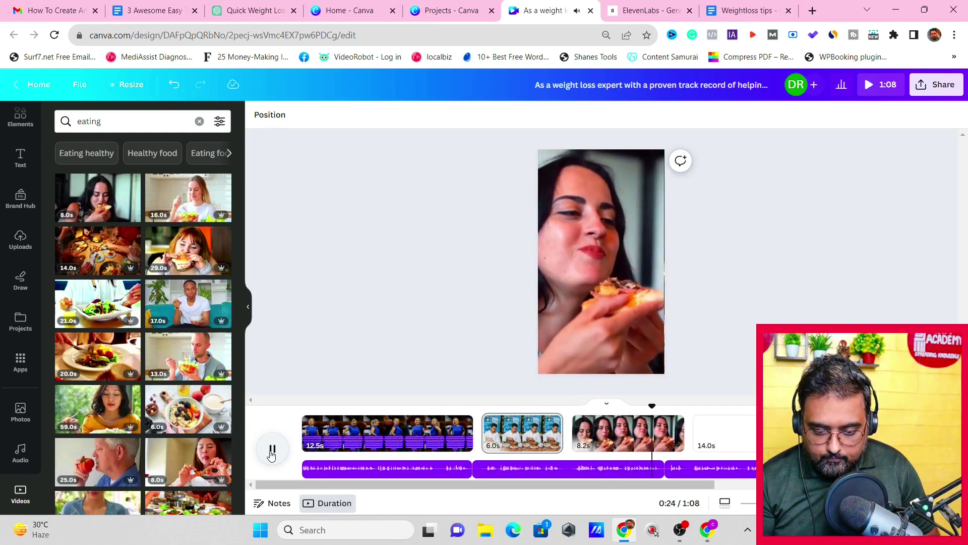
click(272, 451)
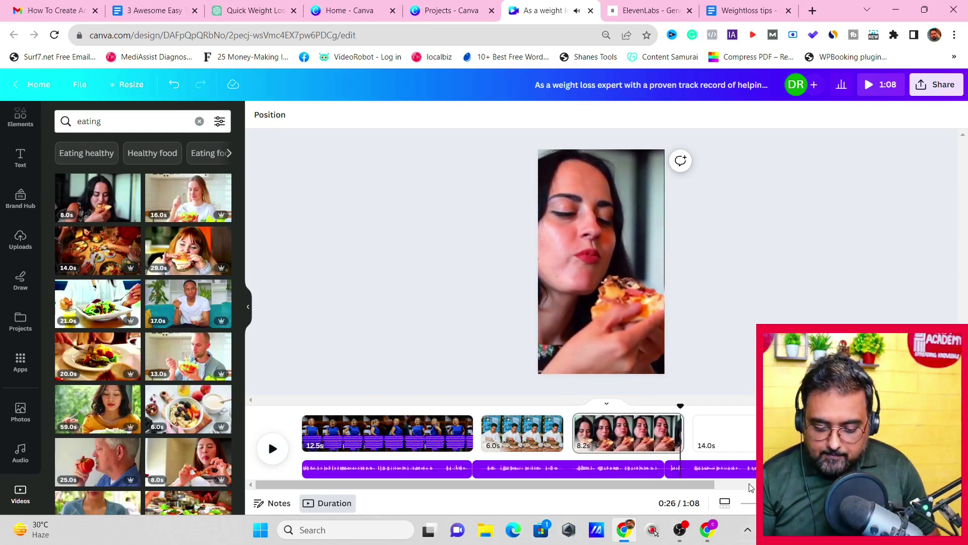
drag(683, 440, 660, 437)
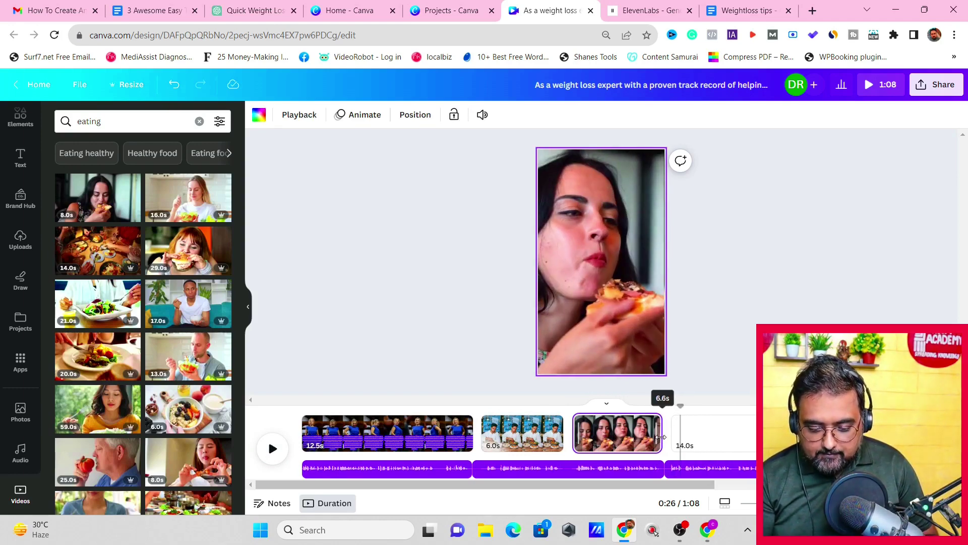
drag(661, 437, 659, 437)
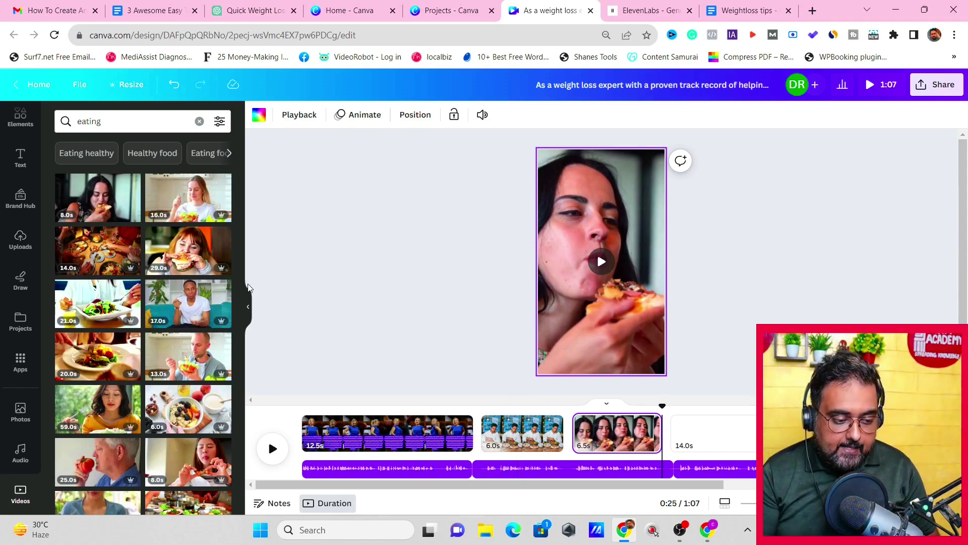
- Add a text box to the second page with the Mindful Eating script, through "practice mindful eating.", copied from the Weightloss tips Google Docs document
click(20, 159)
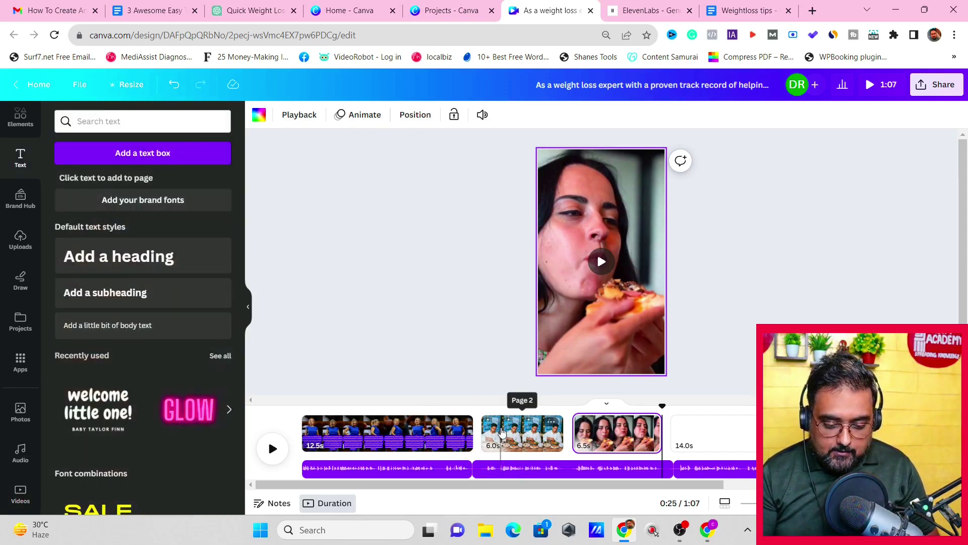
click(508, 435)
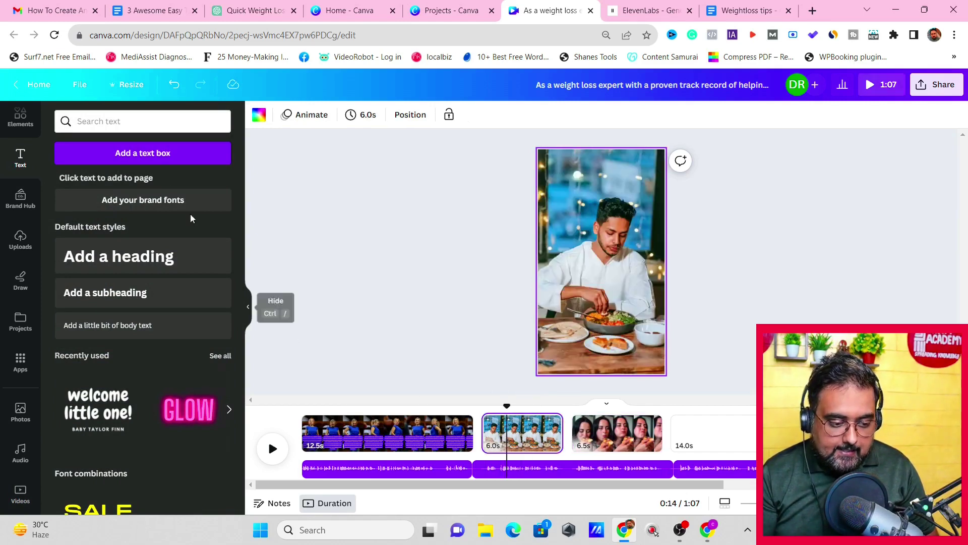
click(149, 154)
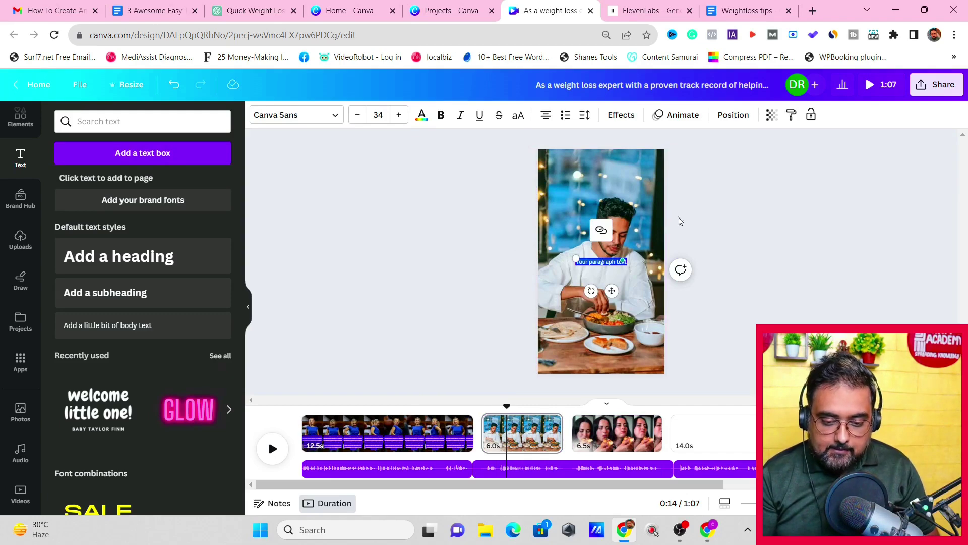
click(727, 11)
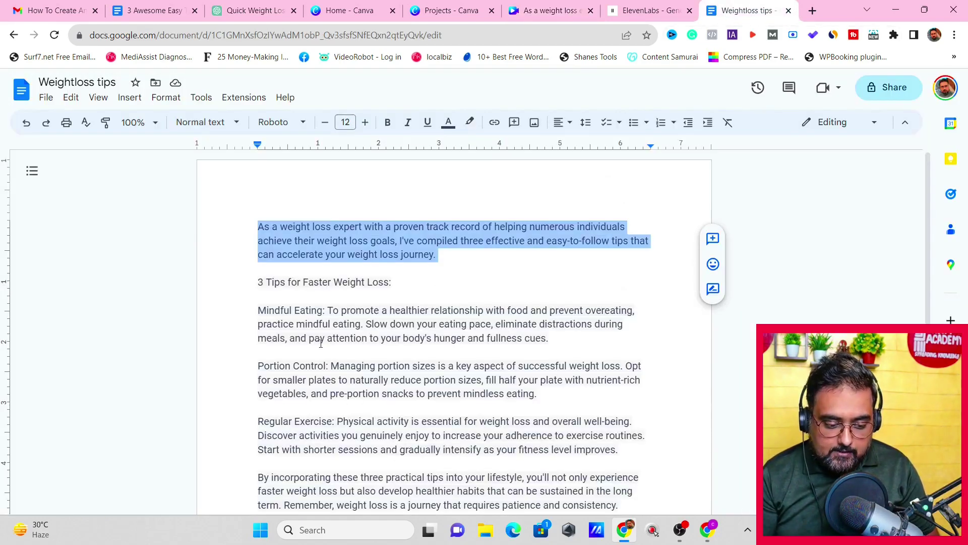
click(259, 310)
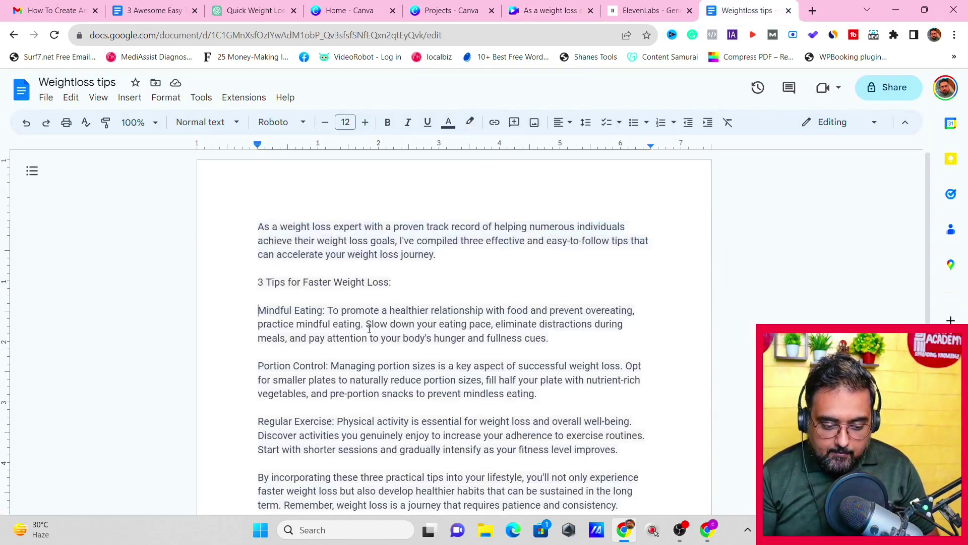
drag(364, 325, 282, 315)
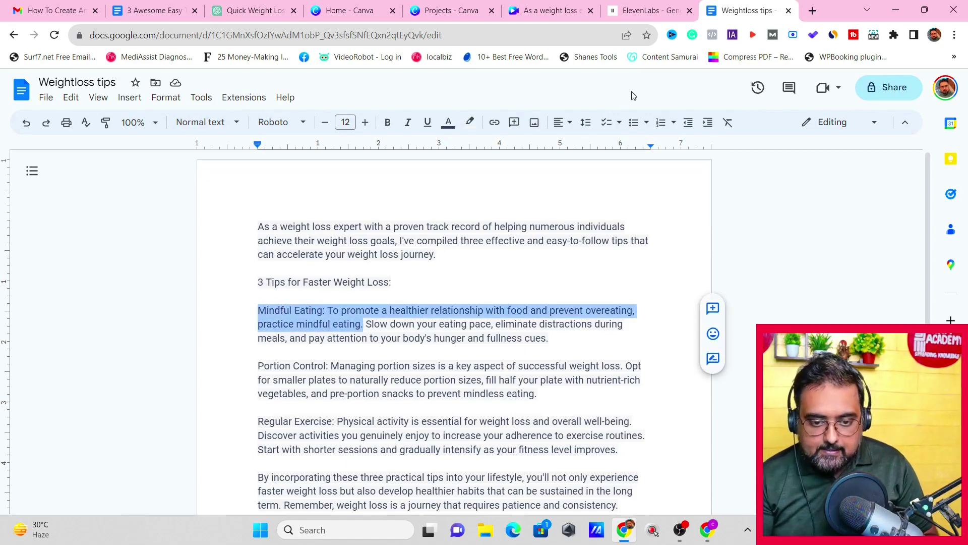
click(544, 11)
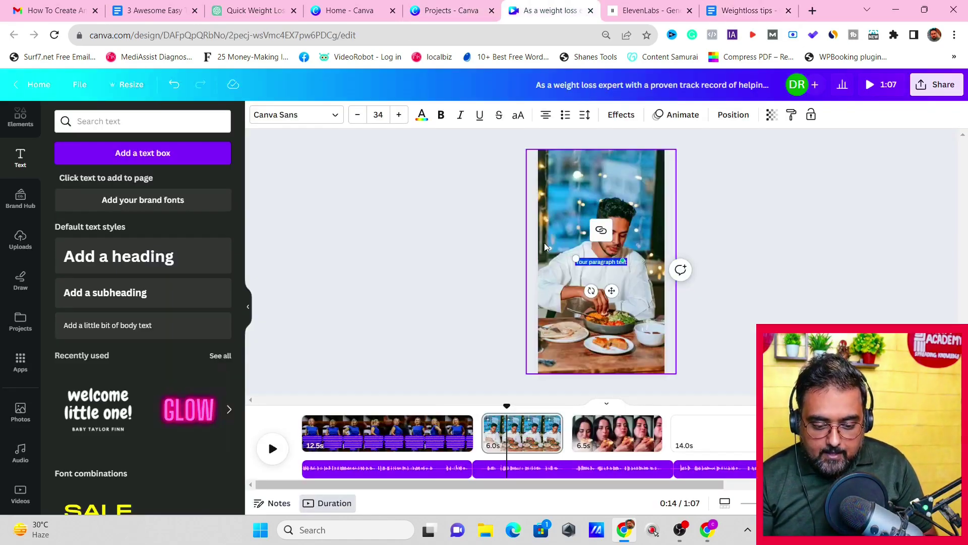
text(Mindful Eating: To promote a healthier relationship with food and prevent overeating, practice mindful eating.)
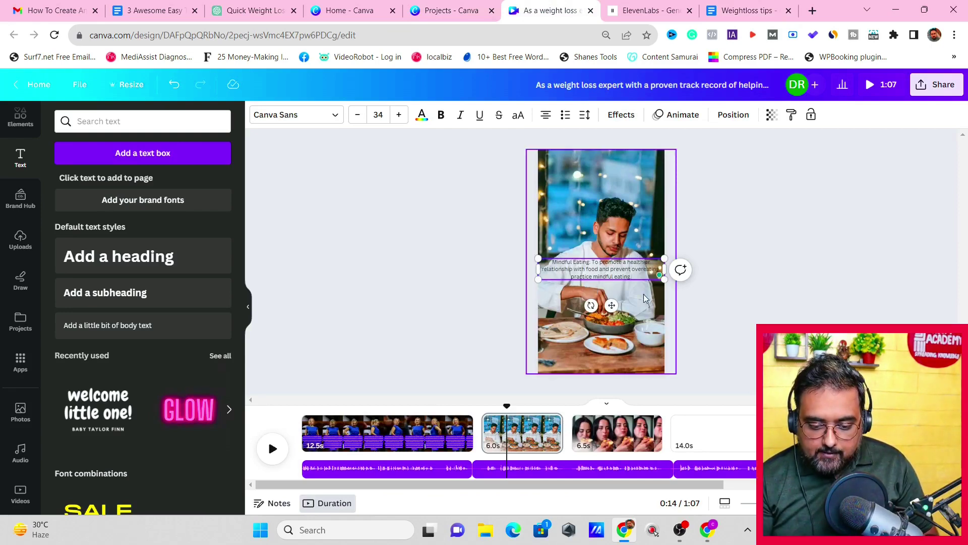
- Move the Mindful Eating text to the lower part of the page and increase its font size to 60
click(619, 272)
click(620, 273)
drag(619, 272, 619, 333)
click(397, 121)
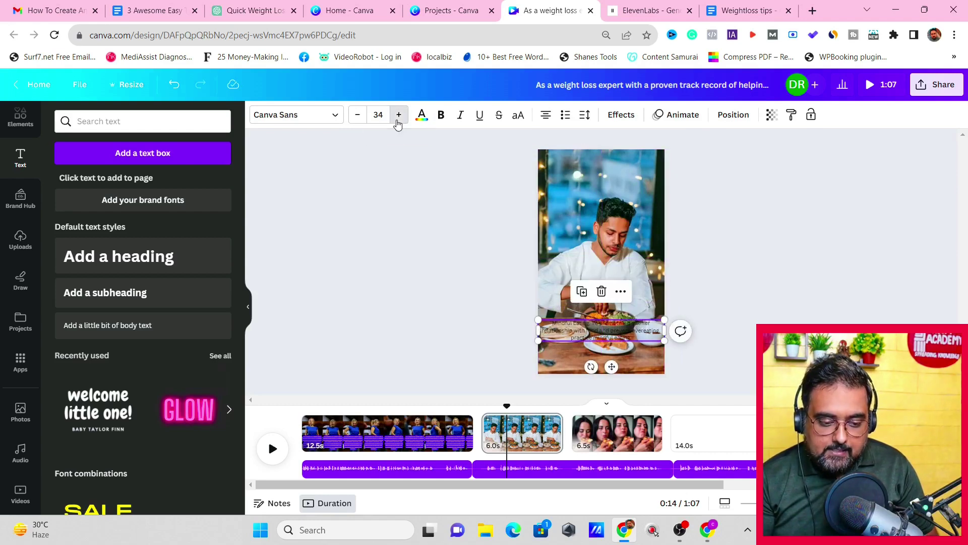
click(398, 121)
click(398, 122)
click(398, 121)
click(398, 122)
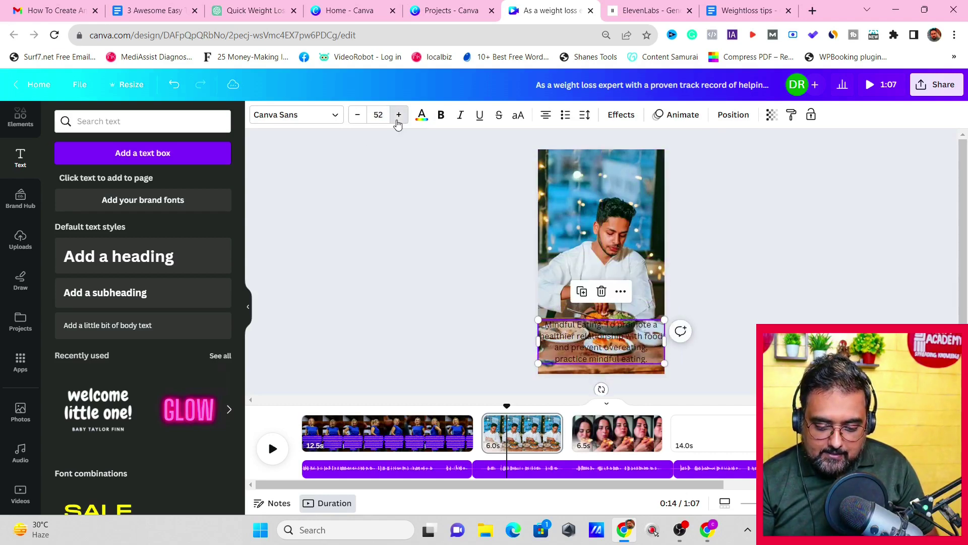
click(398, 121)
click(398, 121)
click(398, 121)
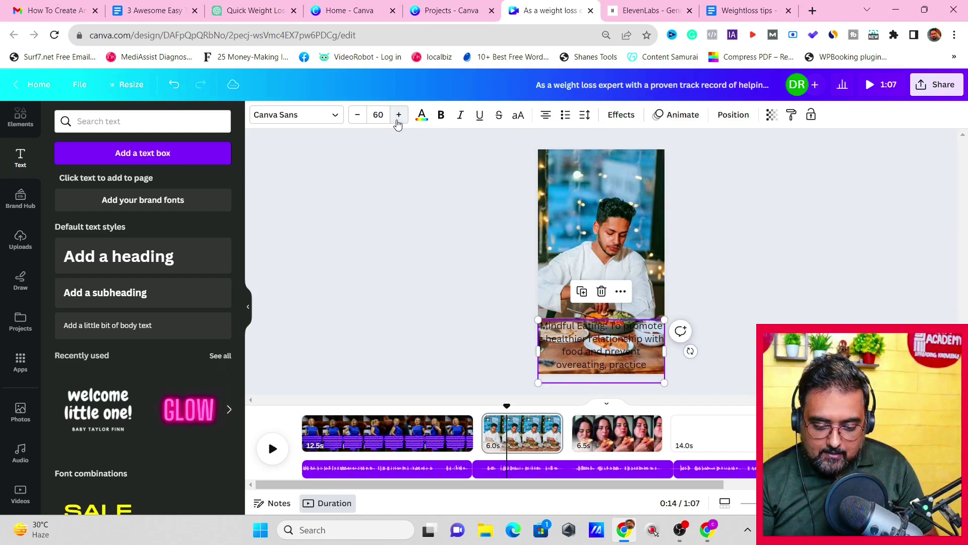
- Increase the Mindful Eating text's font size to 61 and move it to the top of the second page
click(398, 121)
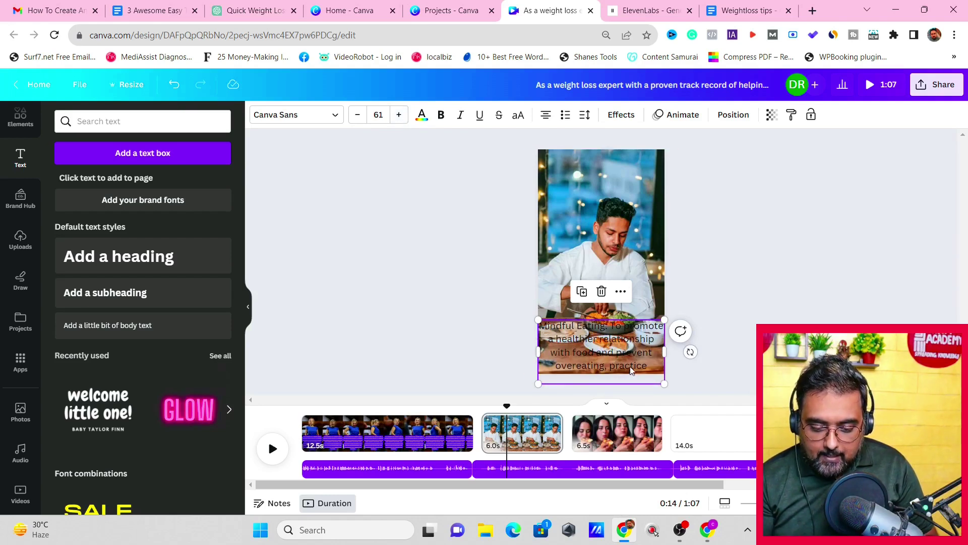
click(632, 325)
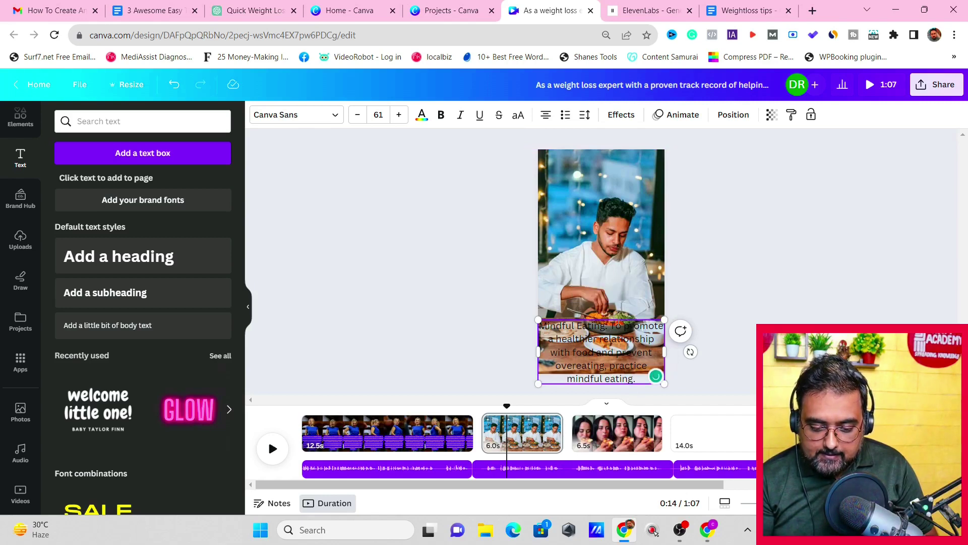
click(619, 322)
click(620, 328)
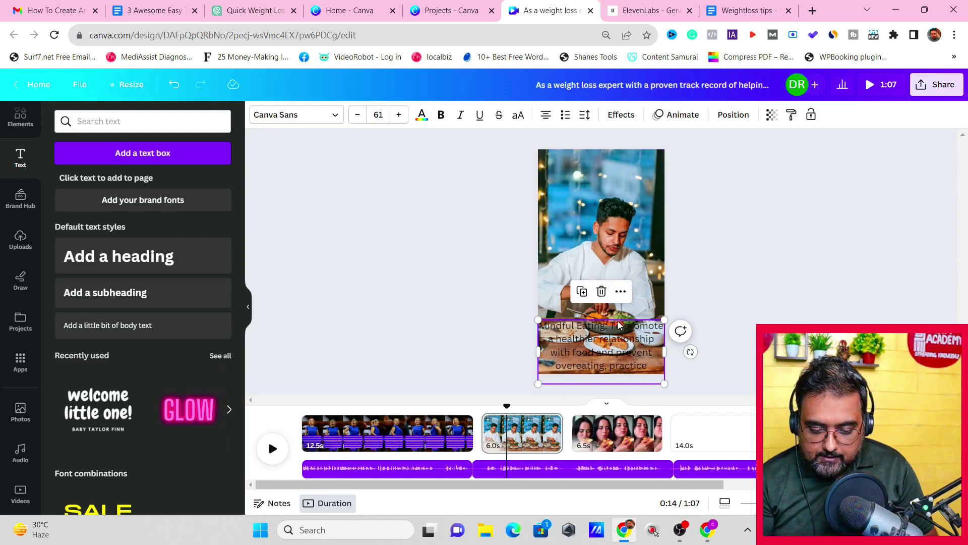
drag(620, 325, 622, 150)
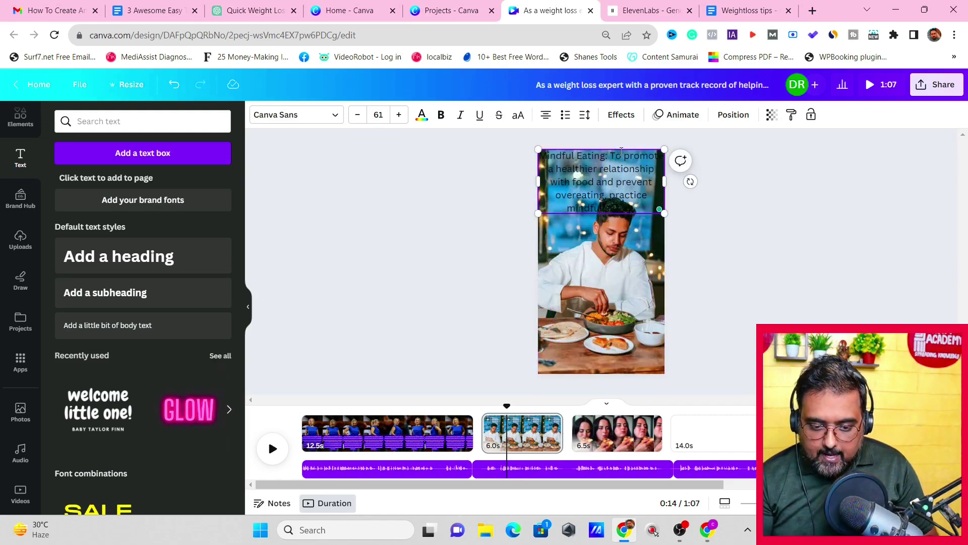
- Apply the Background effect to the Mindful Eating text and scale it down to a font size of about 50.4
click(619, 115)
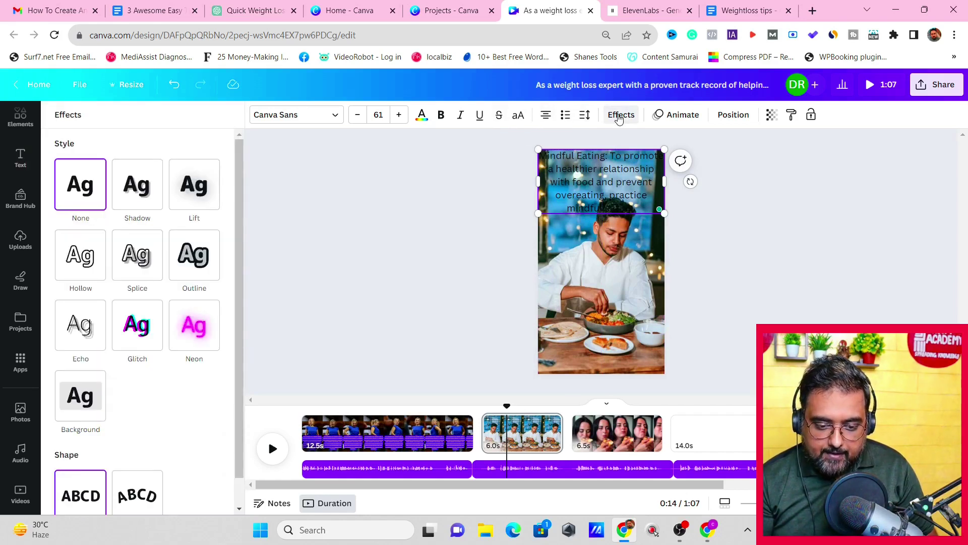
click(80, 395)
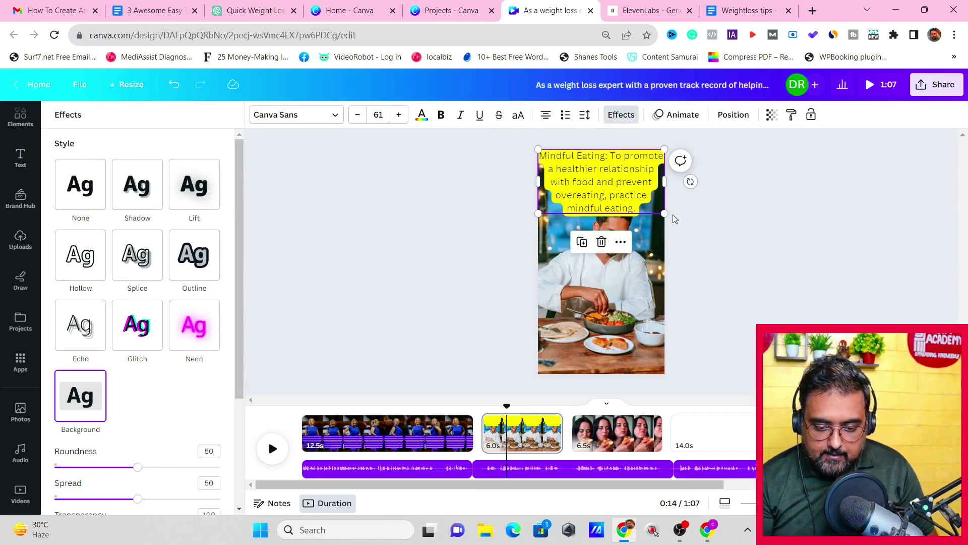
drag(666, 214, 654, 208)
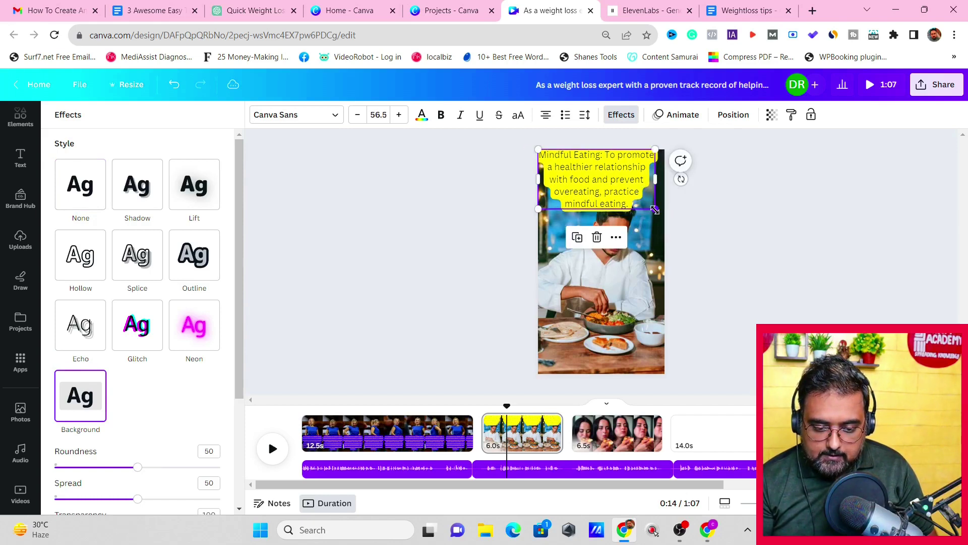
drag(540, 209, 551, 202)
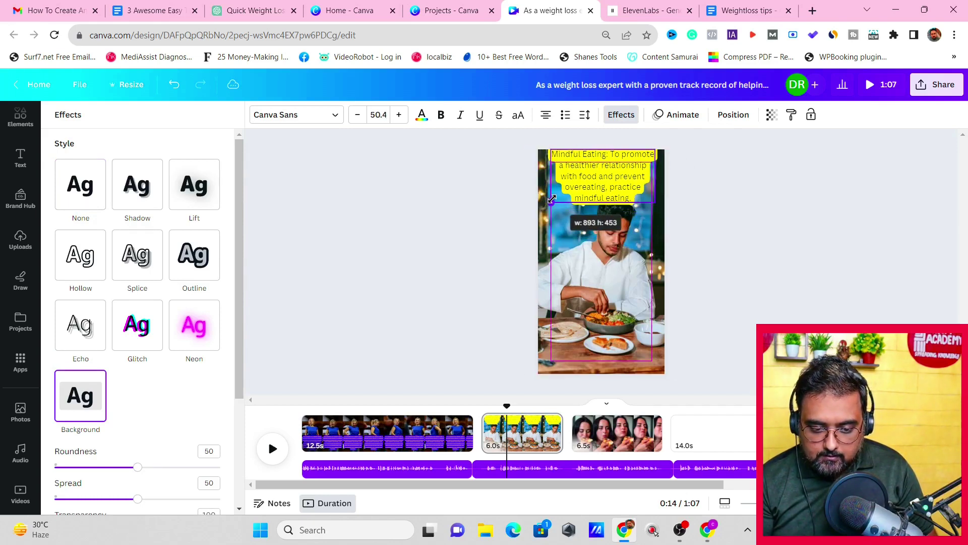
- Apply the Burst writing animation to the Mindful Eating text
click(692, 119)
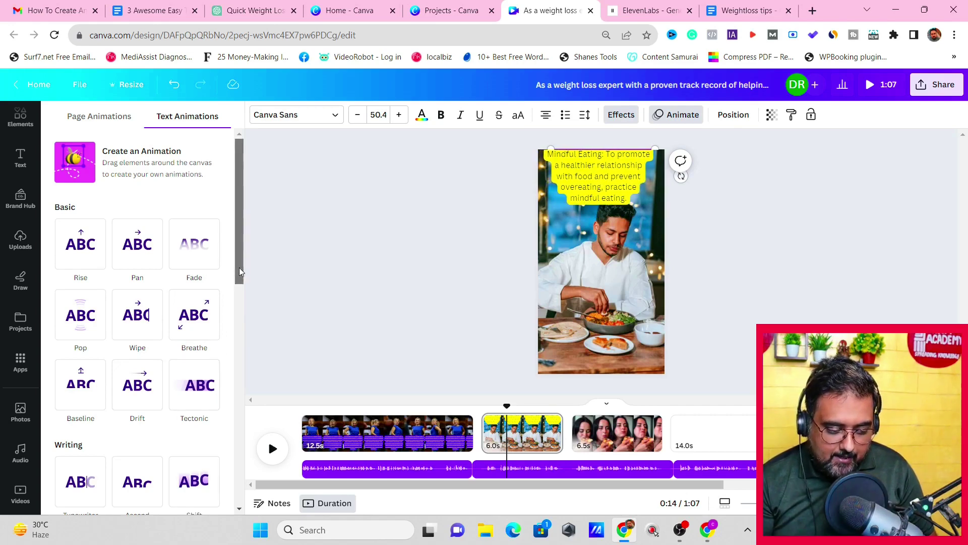
scroll(239, 267, down, 3)
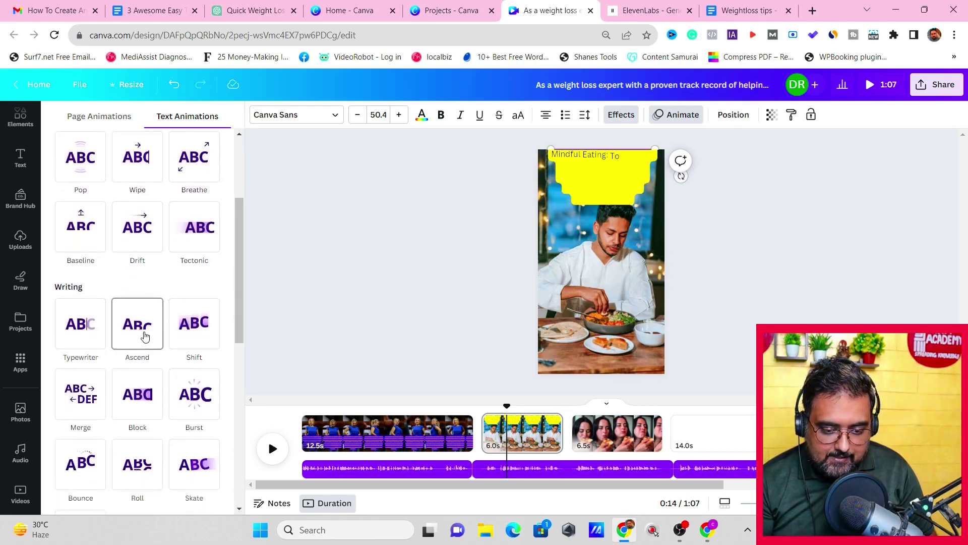
click(197, 394)
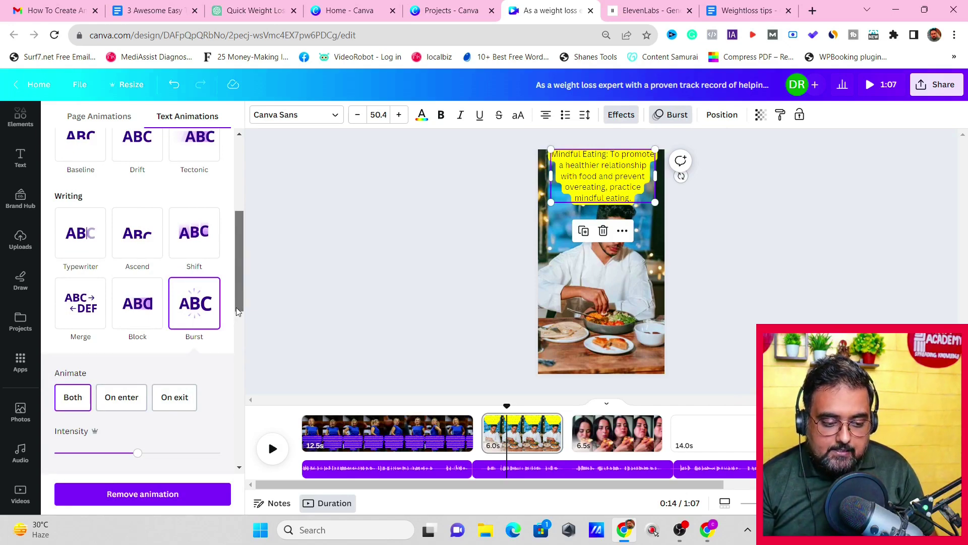
scroll(236, 307, down, 6)
scroll(234, 296, up, 4)
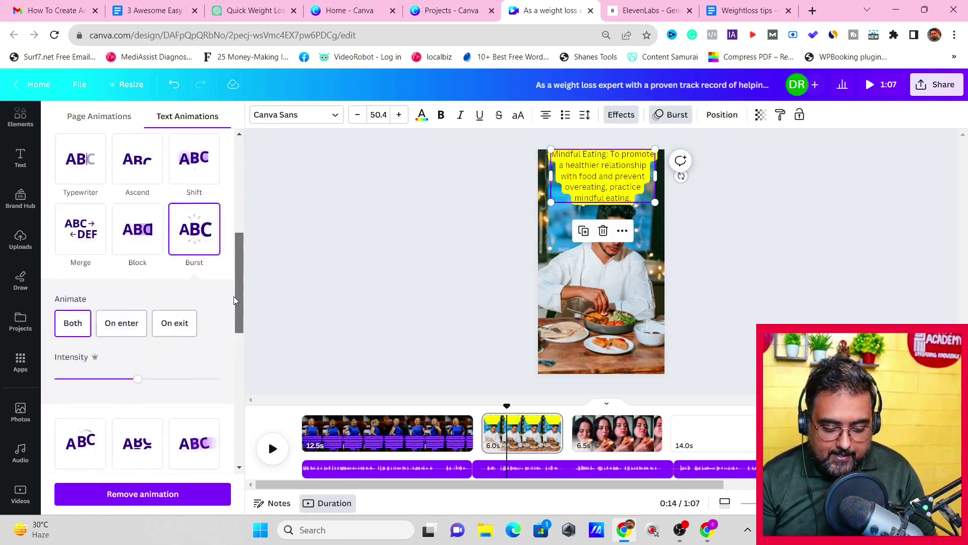
scroll(234, 296, up, 5)
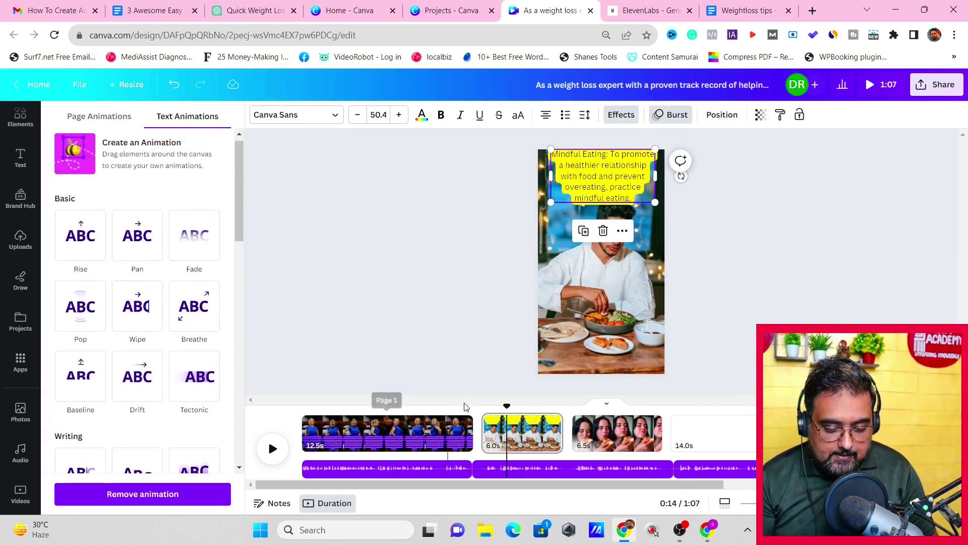
- Play the second page from its start to preview the animated text against the voiceover
drag(507, 407, 484, 407)
click(271, 458)
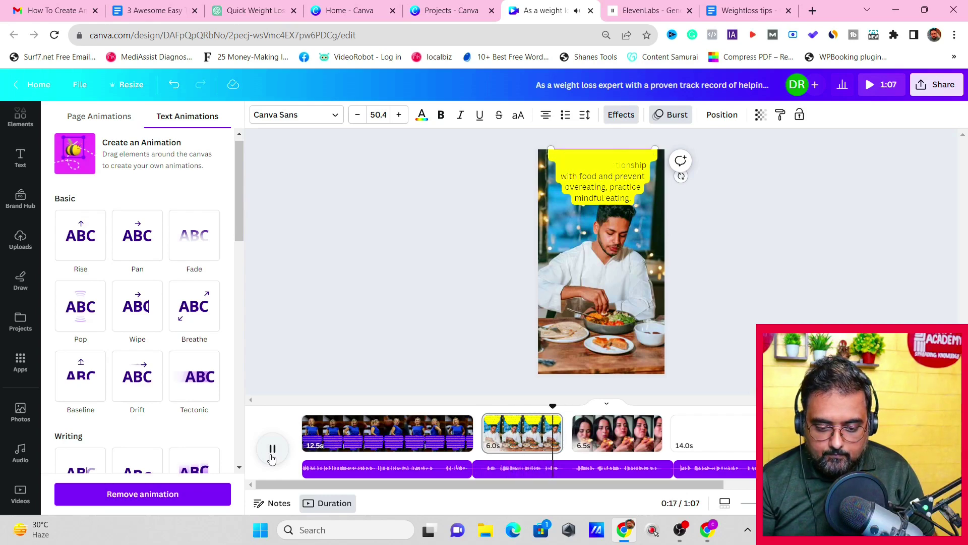
click(271, 450)
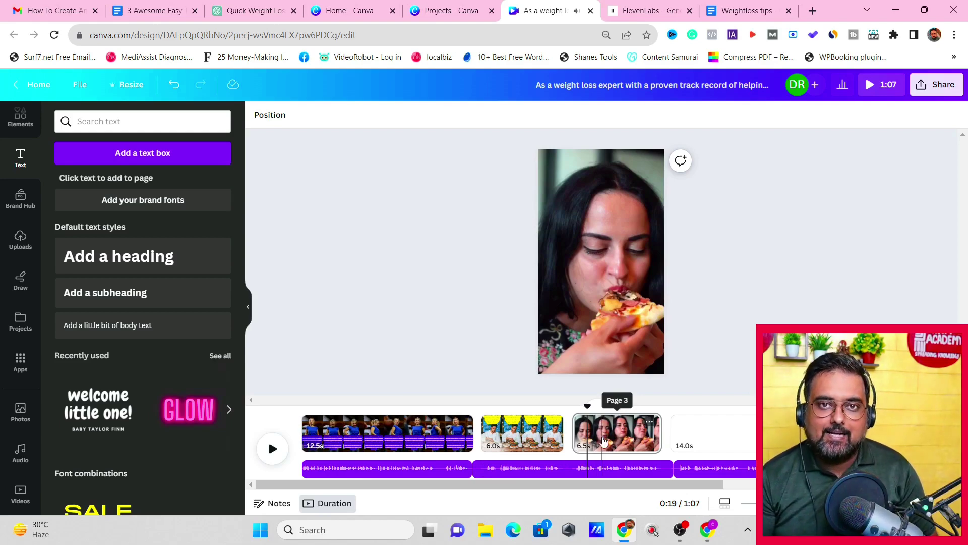
- Add a text box to the pizza page with the script from "Slow down your eating pace" to "fullness cues.", copied from the Weightloss tips Google Docs document
click(726, 16)
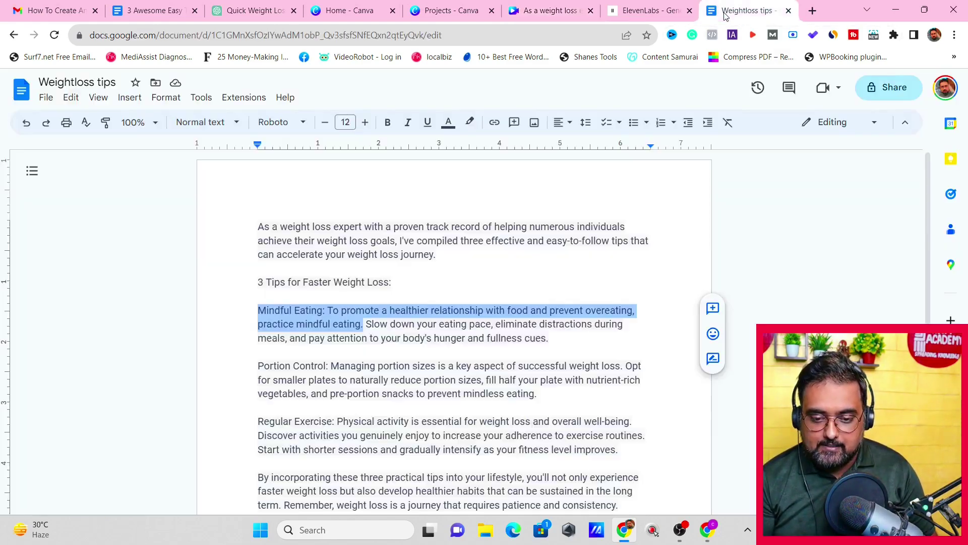
drag(365, 324, 557, 338)
key(ctrl+c)
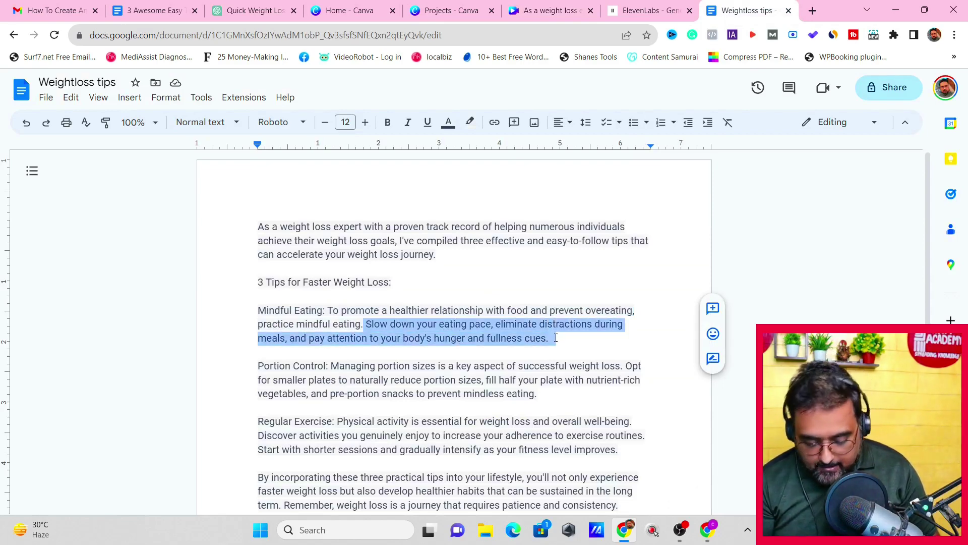
click(540, 19)
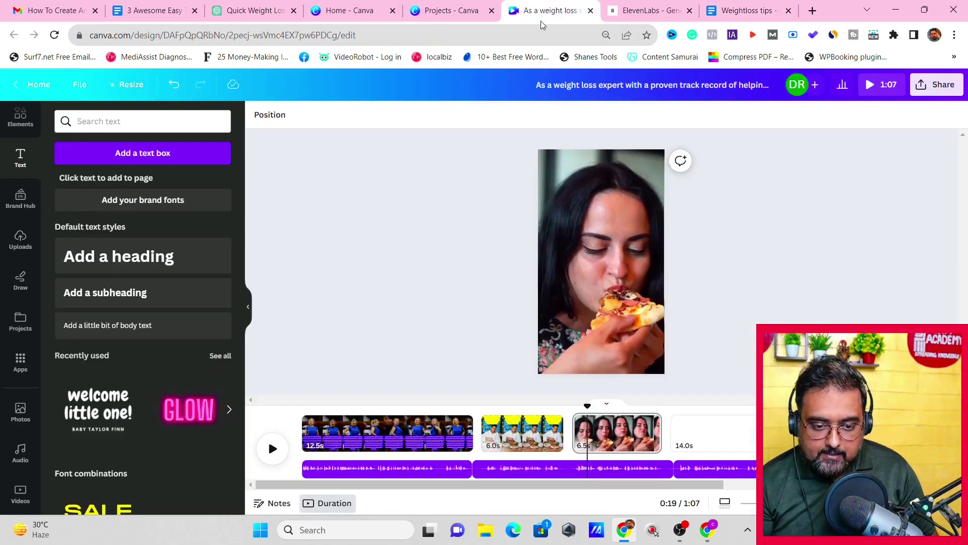
click(125, 153)
key(ctrl+v)
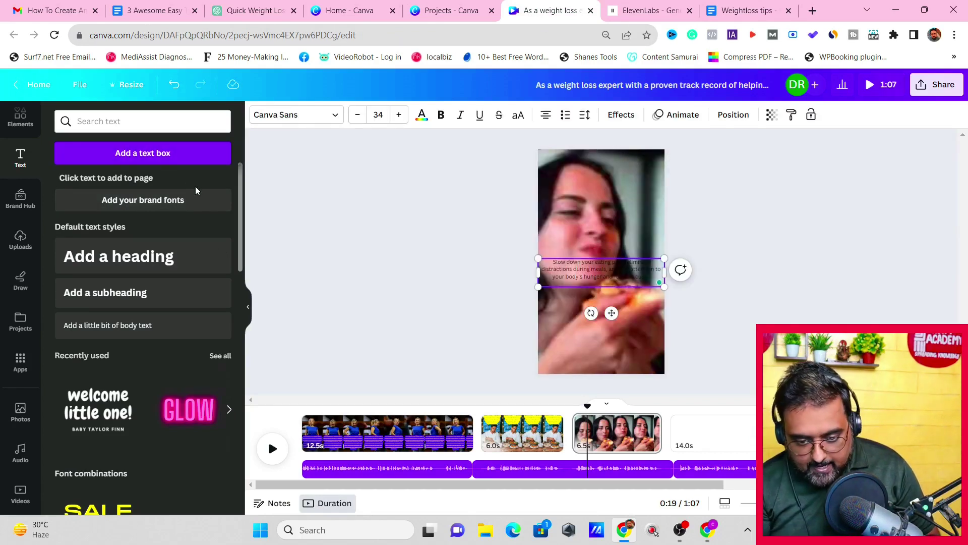
- Try to enlarge the pasted script text on the pizza page to font size 69
click(399, 115)
click(399, 115)
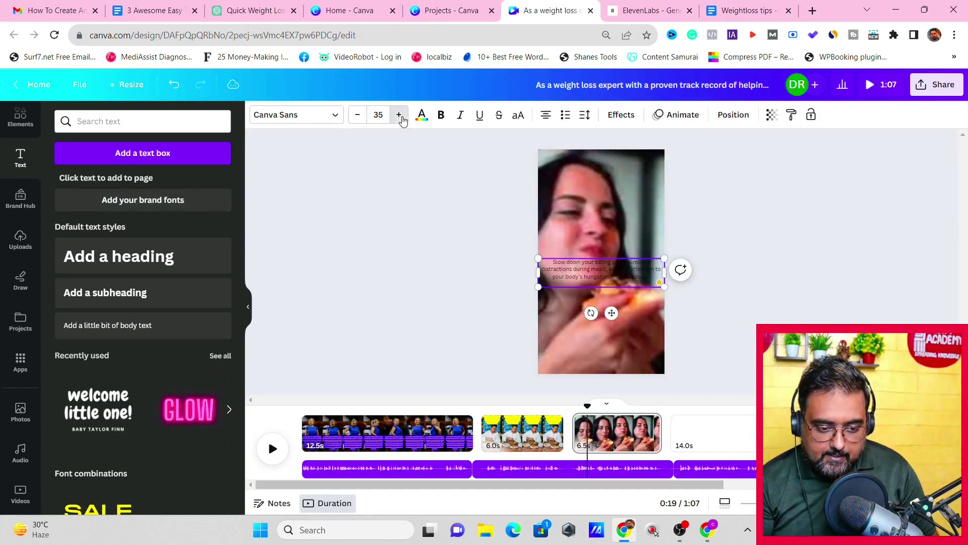
click(399, 115)
click(399, 115)
click(399, 115)
click(399, 115)
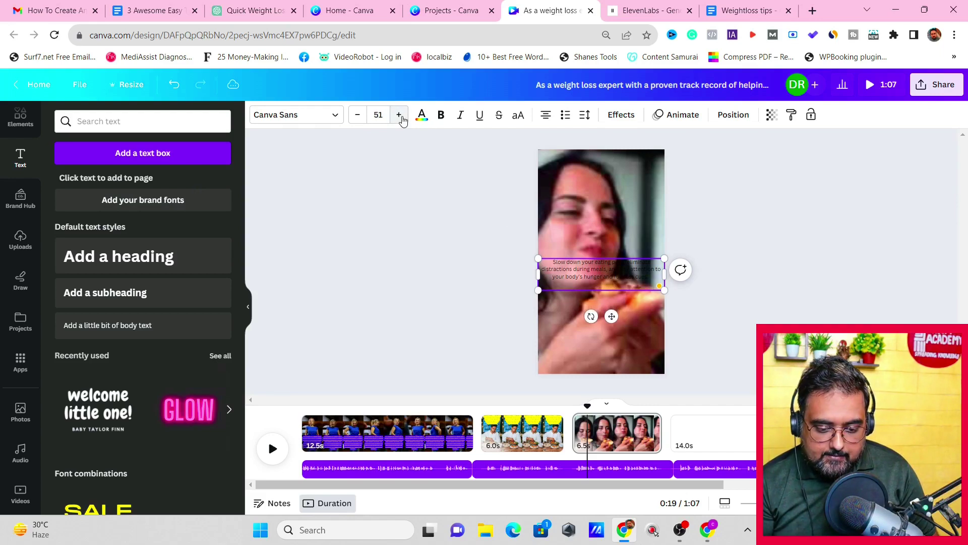
click(399, 115)
click(399, 115)
click(399, 115)
click(399, 115)
click(399, 115)
click(399, 115)
click(399, 115)
click(399, 115)
click(399, 115)
click(399, 115)
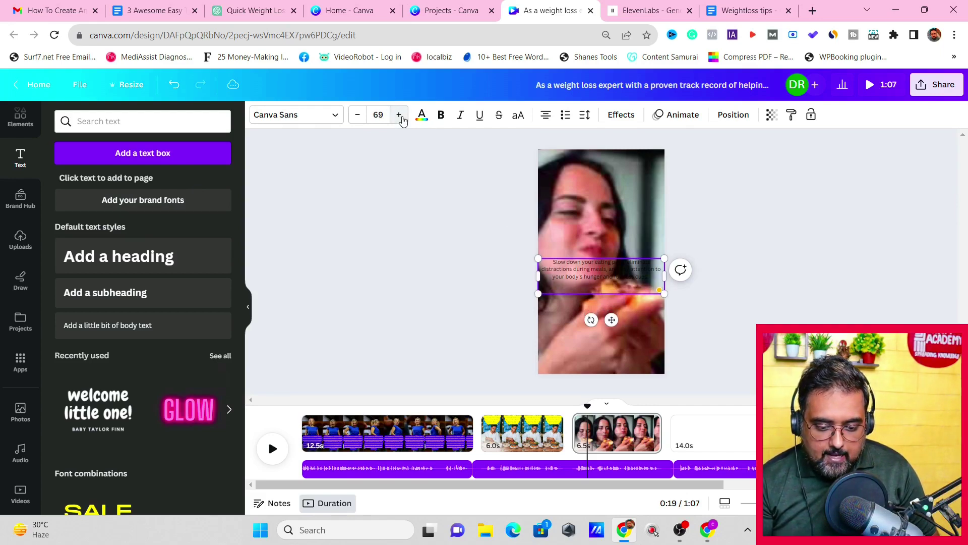
- Apply the Background effect to the pizza page's script text and set all of its text to font size 54
click(620, 115)
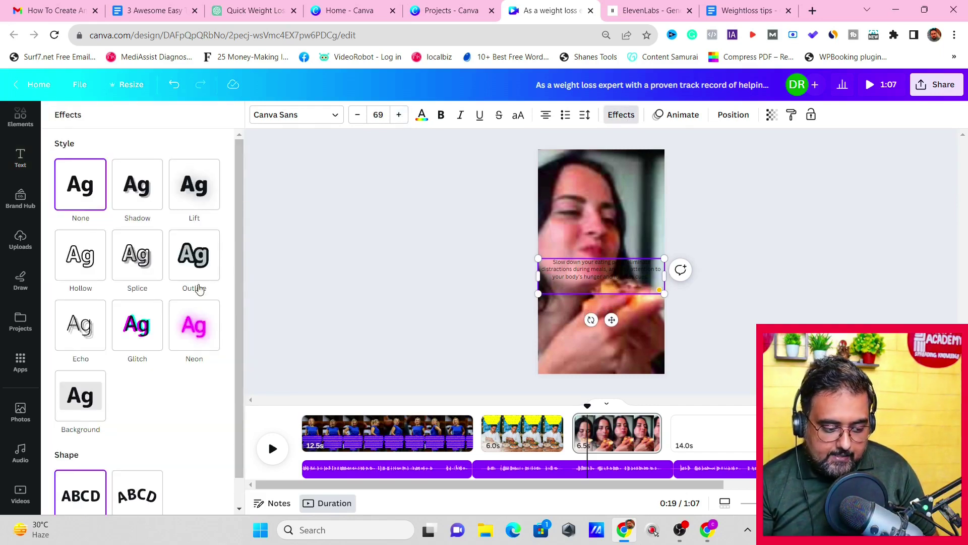
click(98, 405)
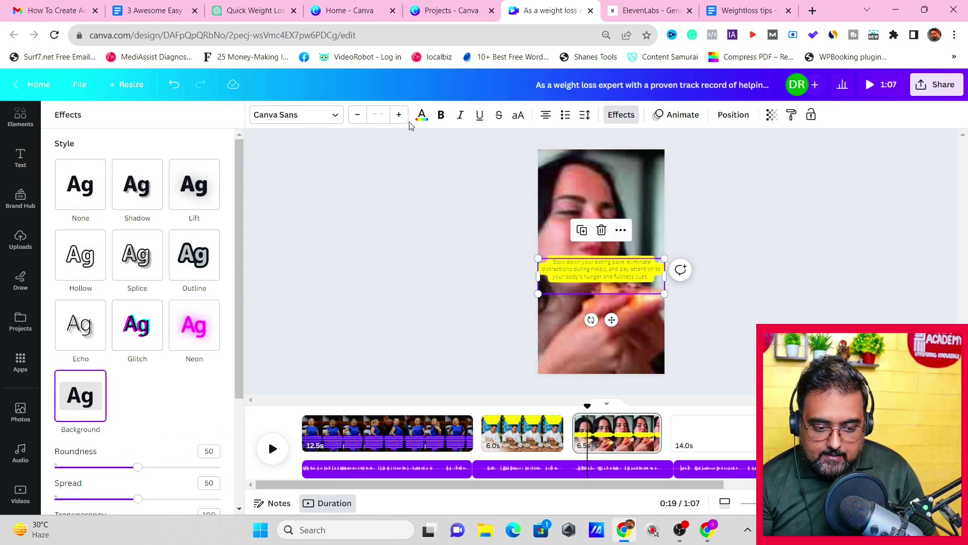
click(652, 278)
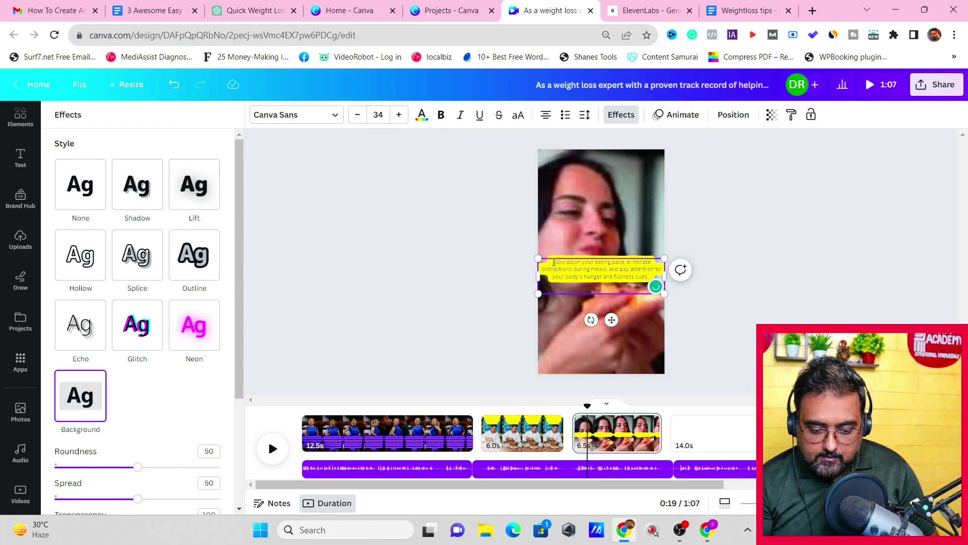
key(ctrl+a)
click(398, 115)
click(399, 115)
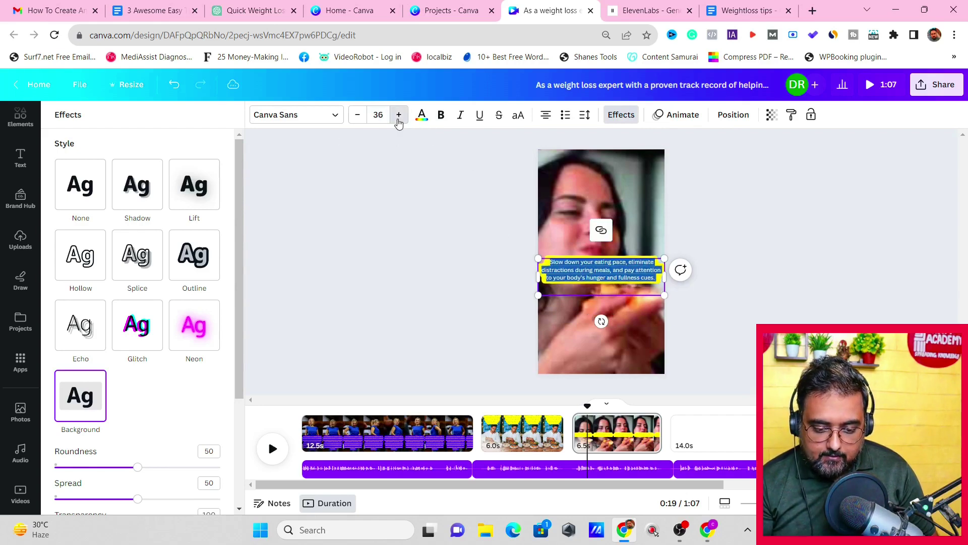
click(398, 114)
click(398, 114)
click(398, 114)
click(398, 114)
click(398, 114)
click(398, 115)
click(398, 114)
click(398, 114)
click(398, 115)
click(398, 114)
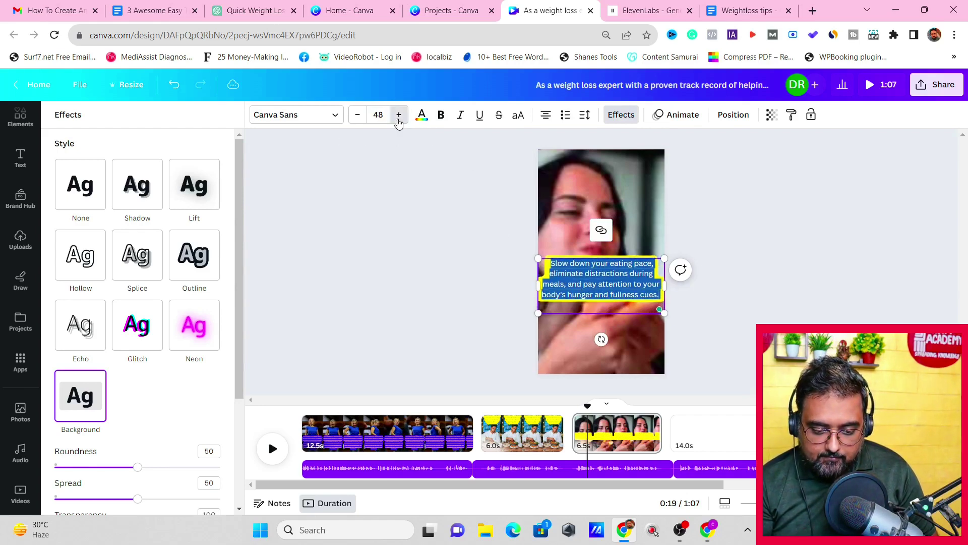
click(398, 114)
click(398, 115)
click(398, 115)
click(398, 115)
click(399, 115)
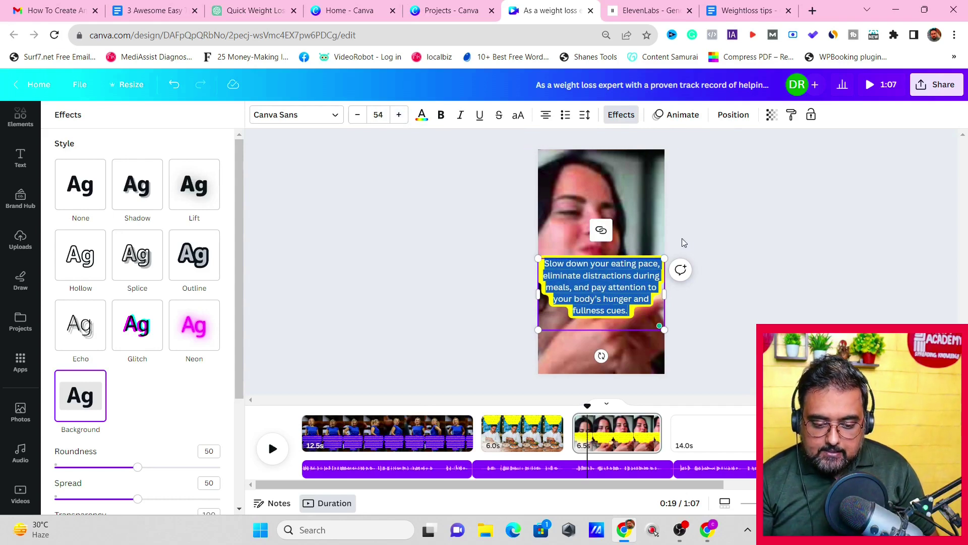
- Move the "Slow down your eating pace" text to the lower part of the pizza page
key(Escape)
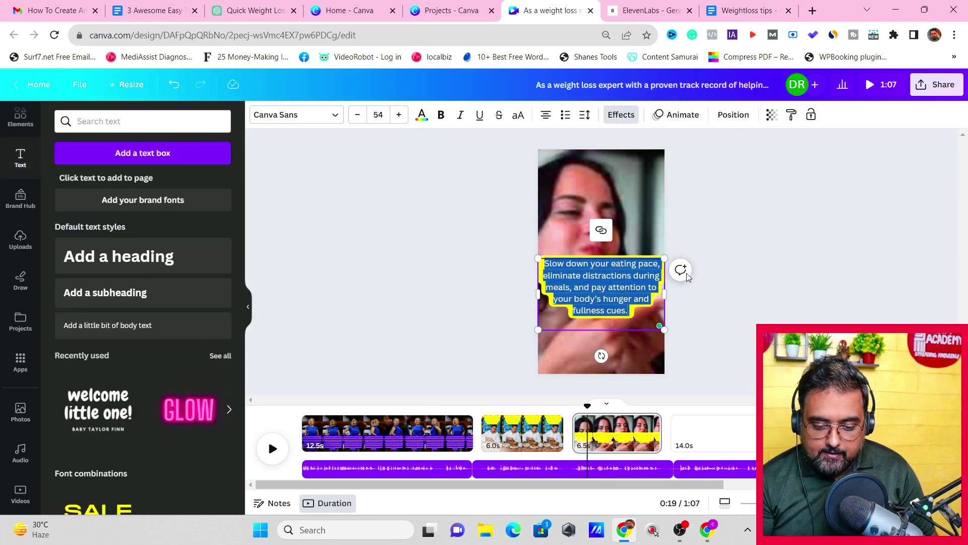
click(594, 260)
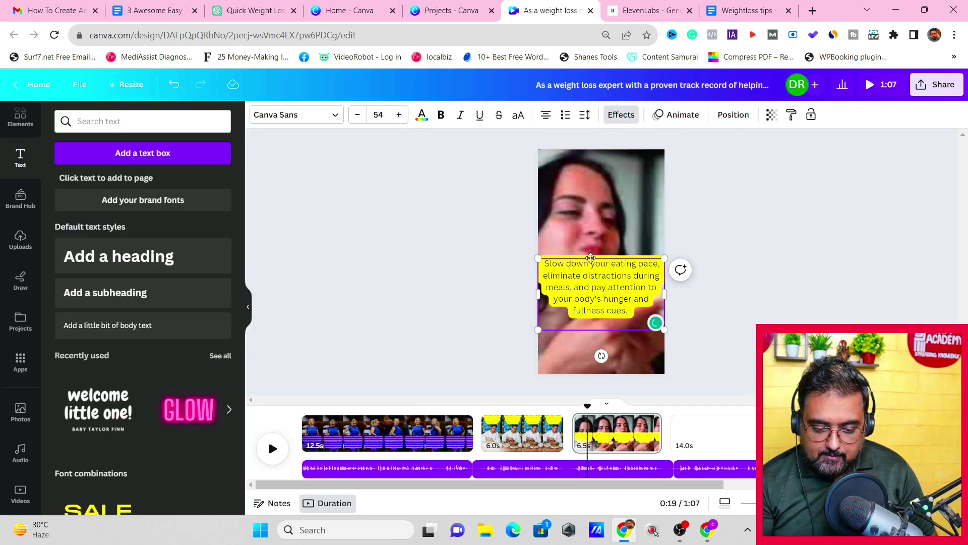
drag(591, 259, 593, 309)
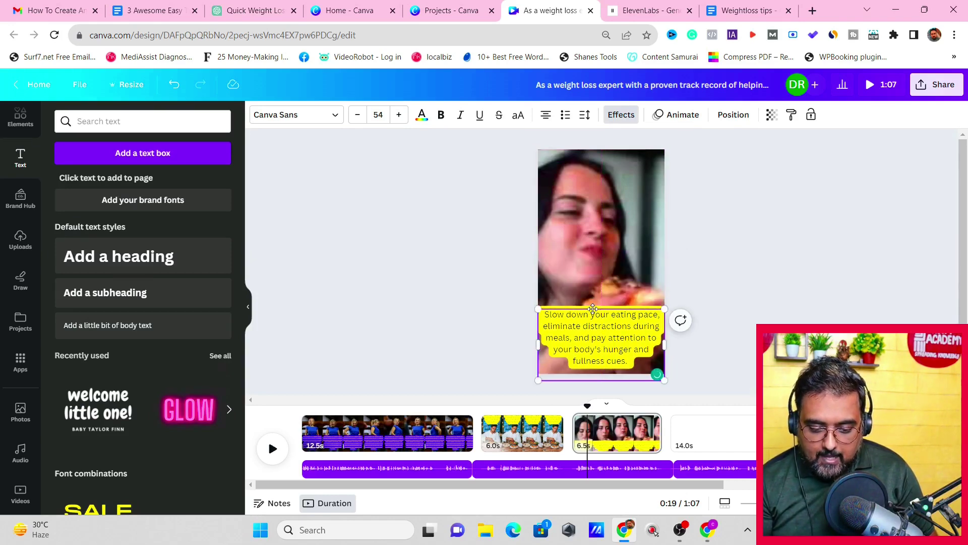
- Apply the Bounce writing animation to the "Slow down your eating pace" text and play the page to preview it
click(679, 115)
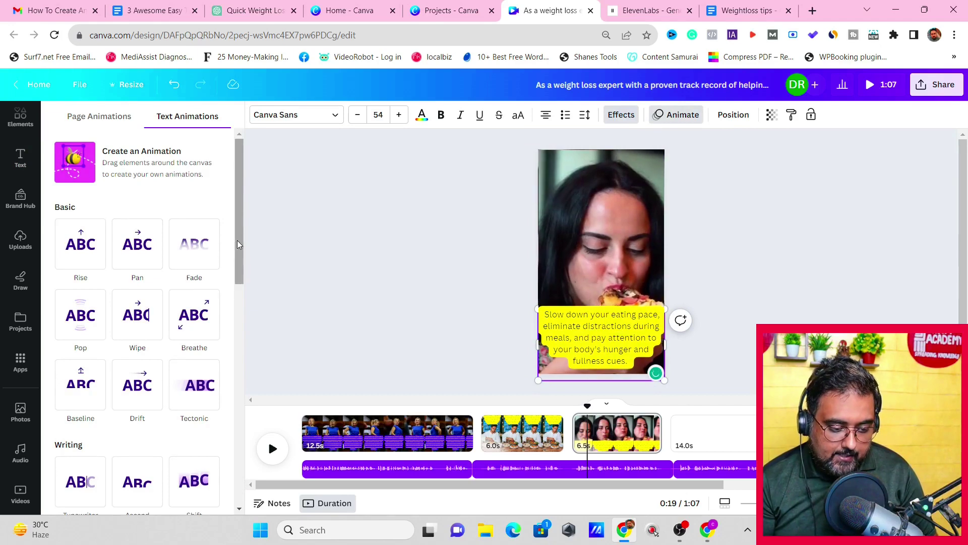
drag(237, 240, 238, 331)
scroll(237, 330, down, 2)
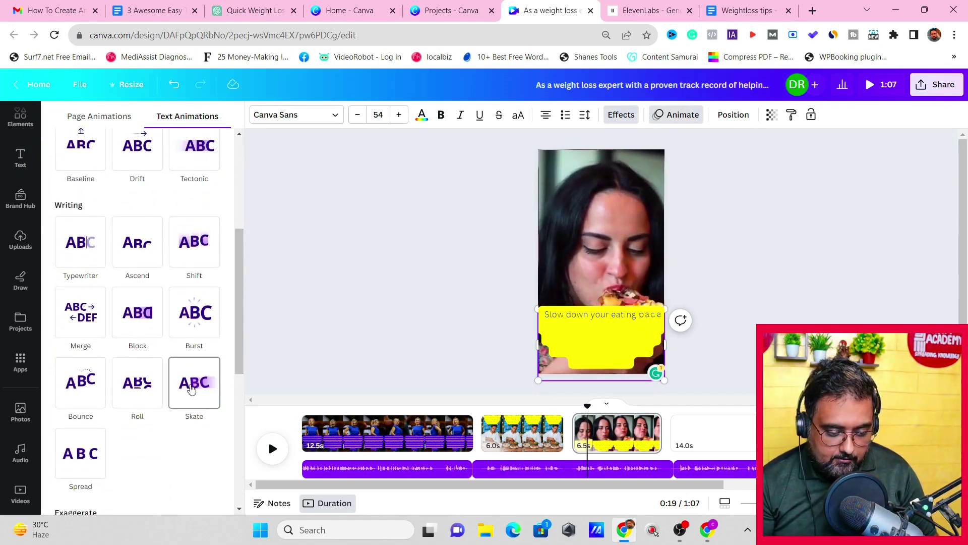
click(90, 389)
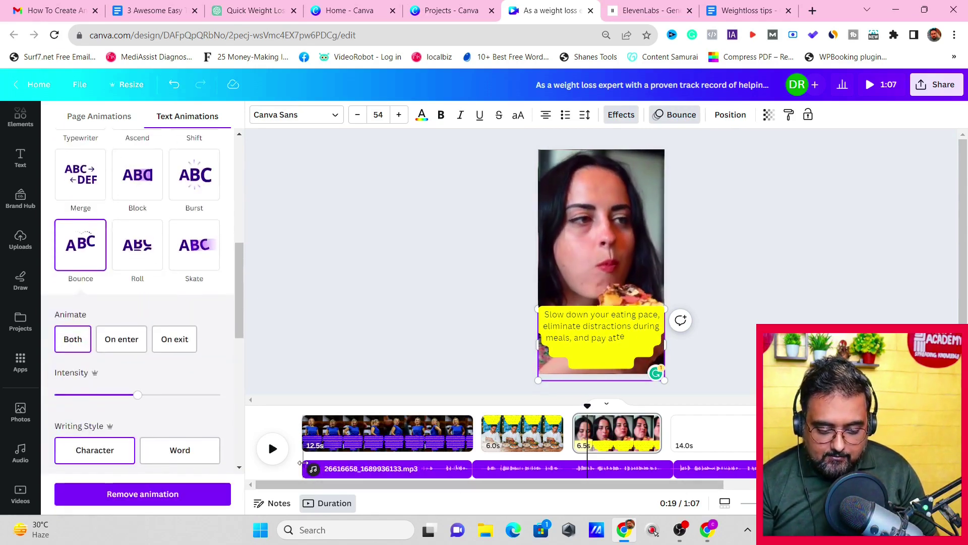
click(272, 449)
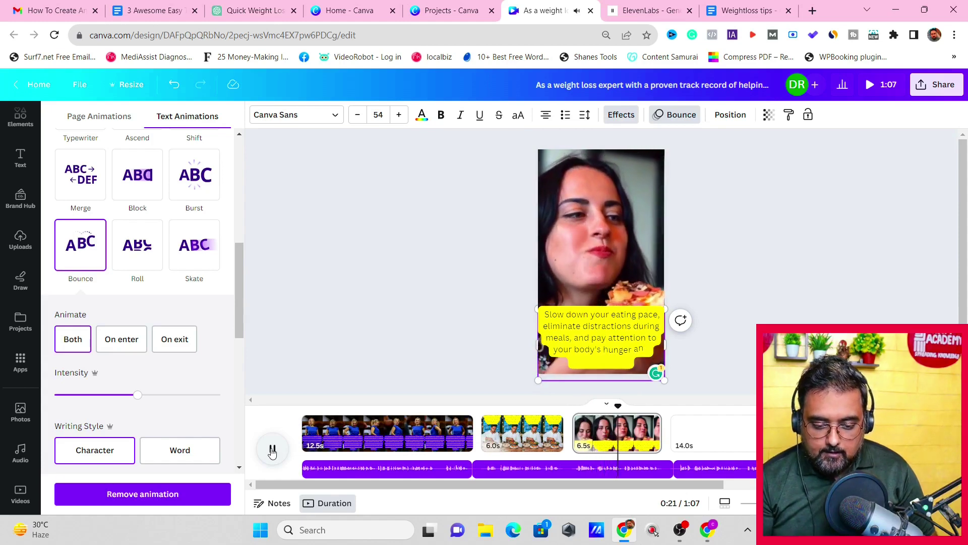
- Add a Match & Move transition between the first and second pages and a Stack transition between the second and third pages
click(273, 450)
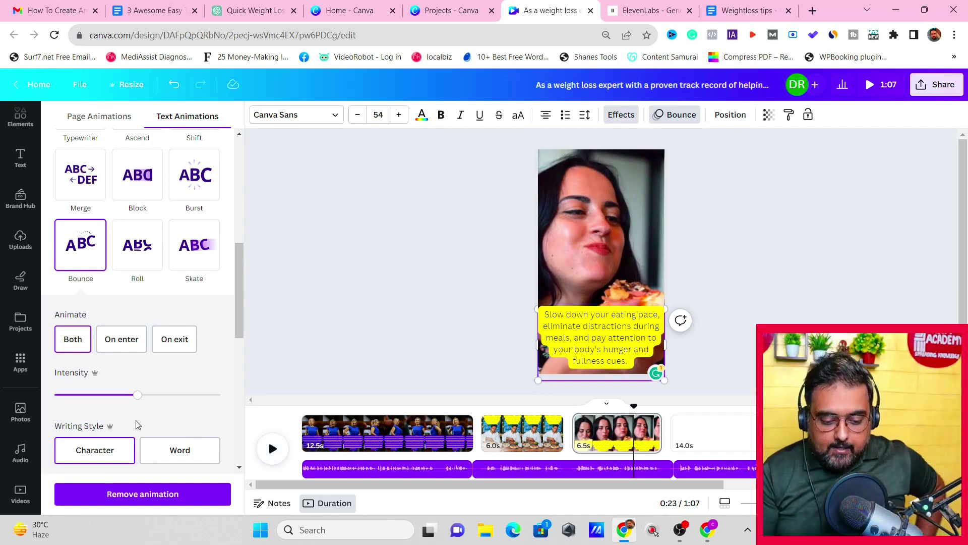
mouse_move(478, 429)
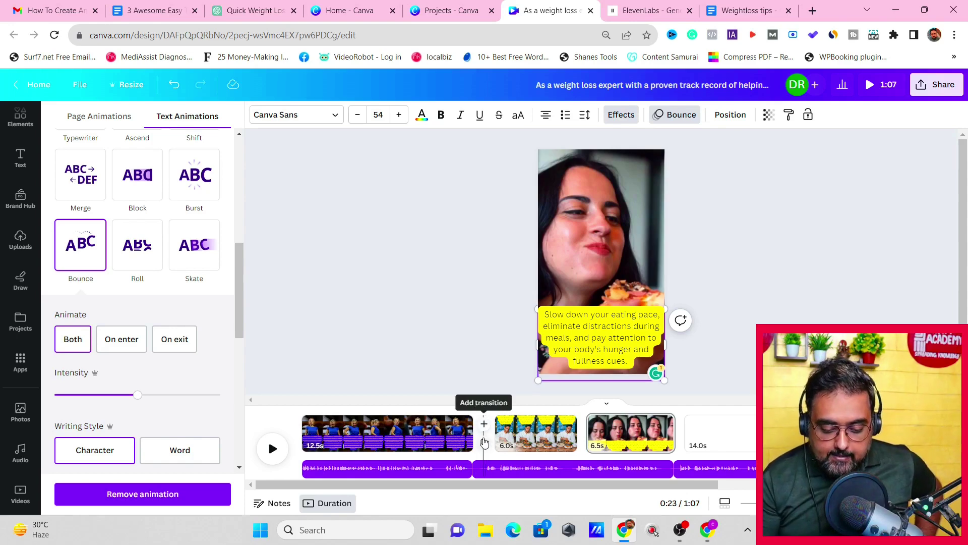
click(483, 443)
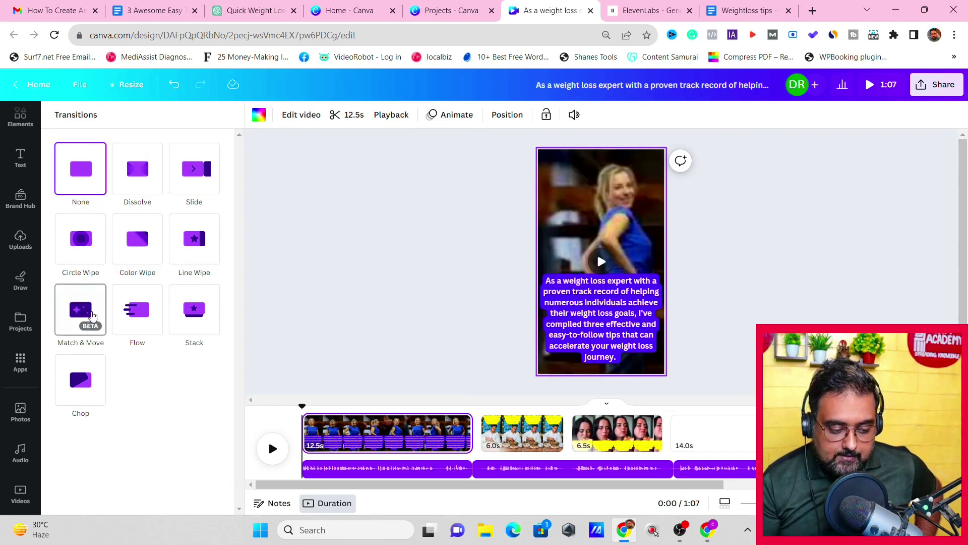
click(92, 314)
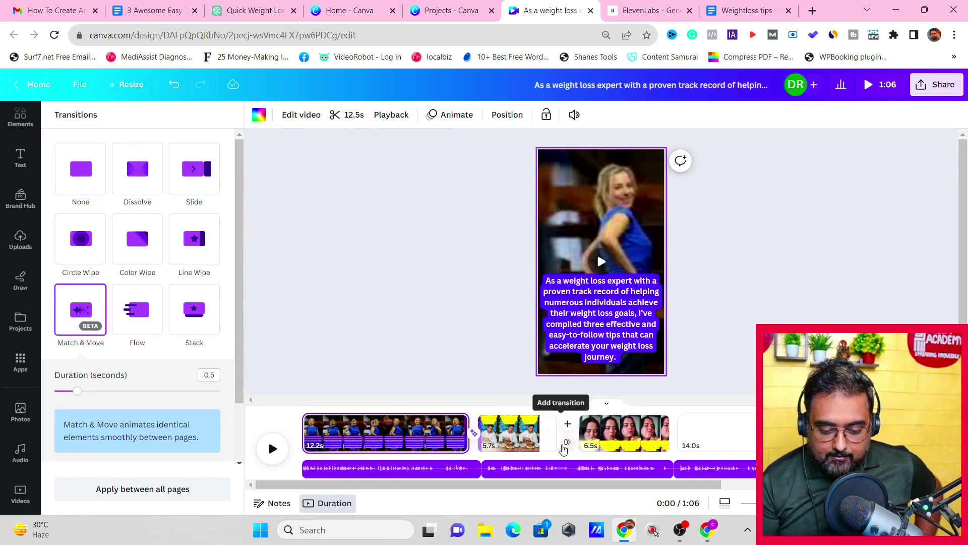
click(566, 443)
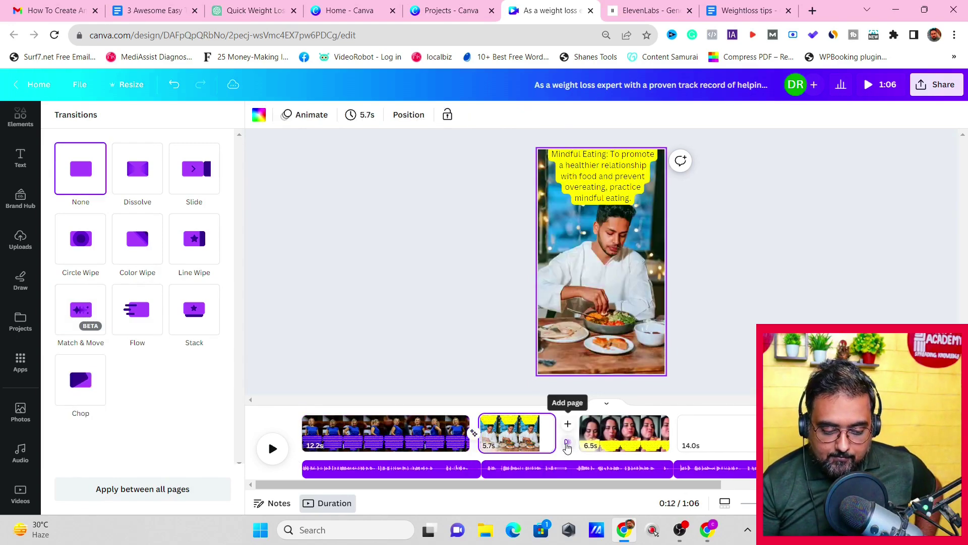
click(212, 316)
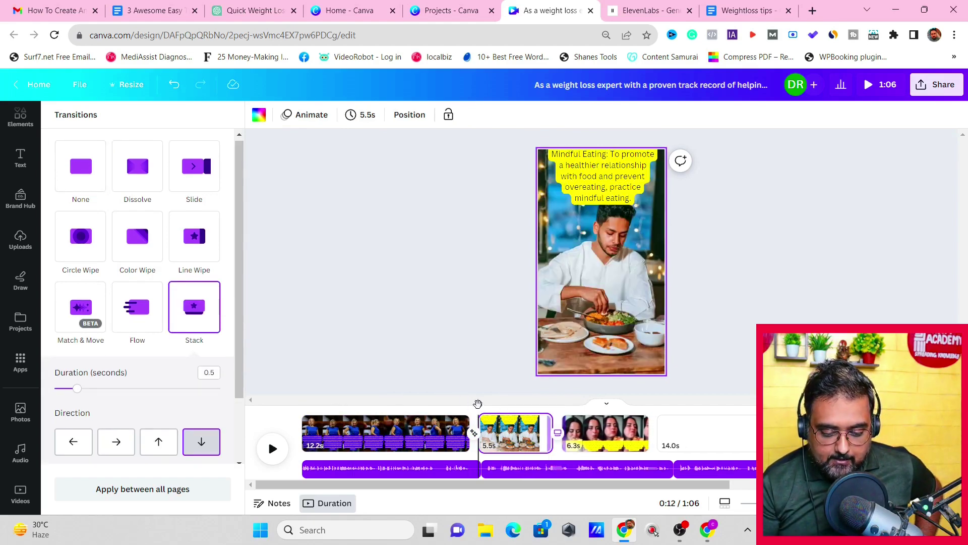
- Play the video from late in the first page into the pizza page to preview both transitions
drag(479, 406, 421, 406)
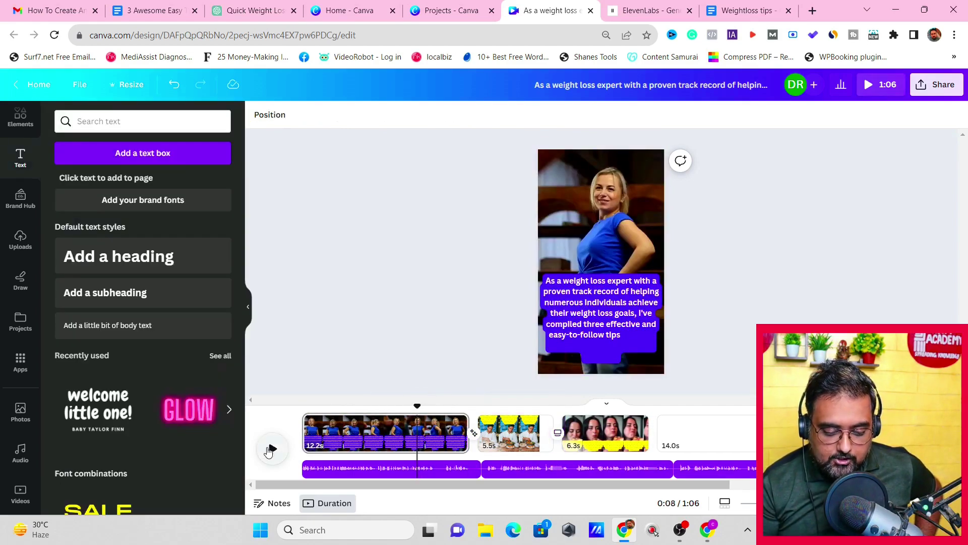
click(273, 448)
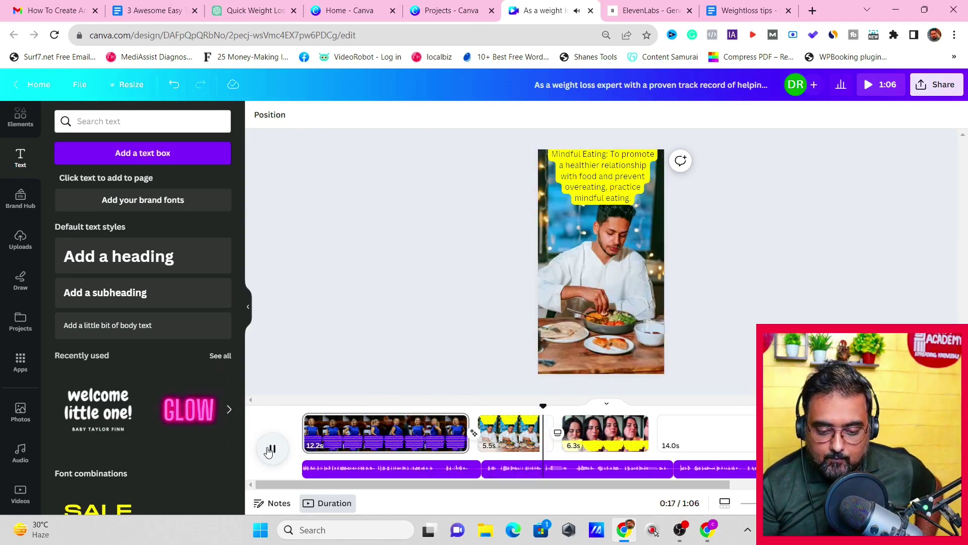
click(272, 448)
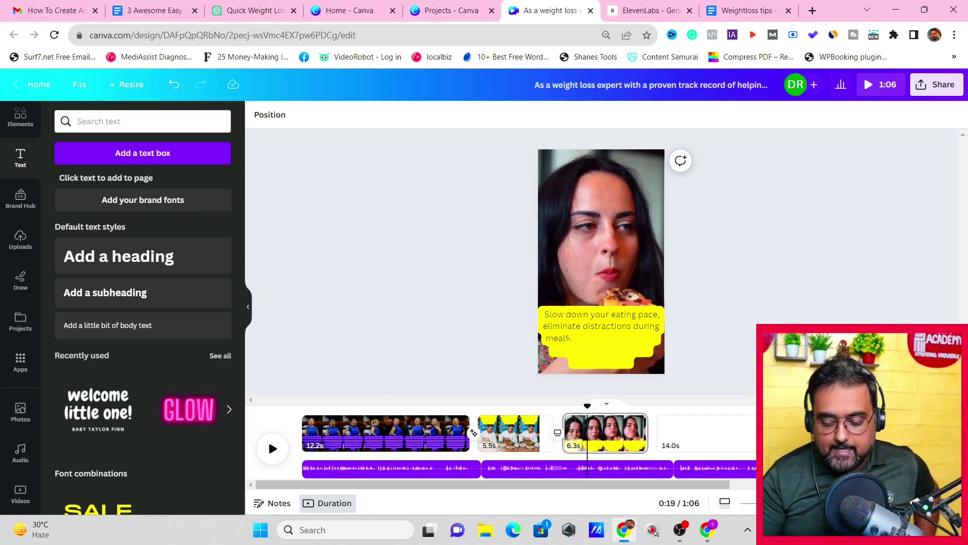
- Preview the video in full screen, view its download options, and return to the editor
key(ctrl+alt+p)
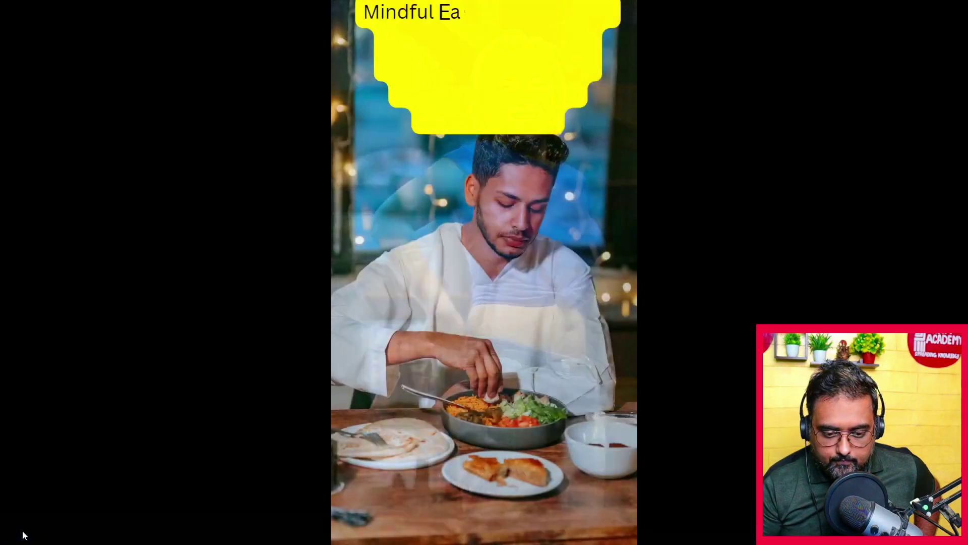
click(22, 530)
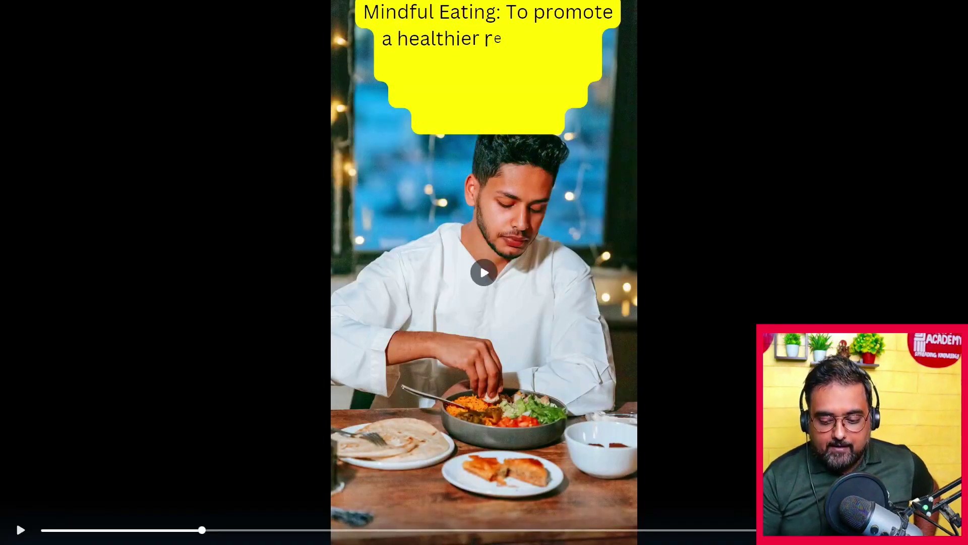
click(23, 530)
key(Escape)
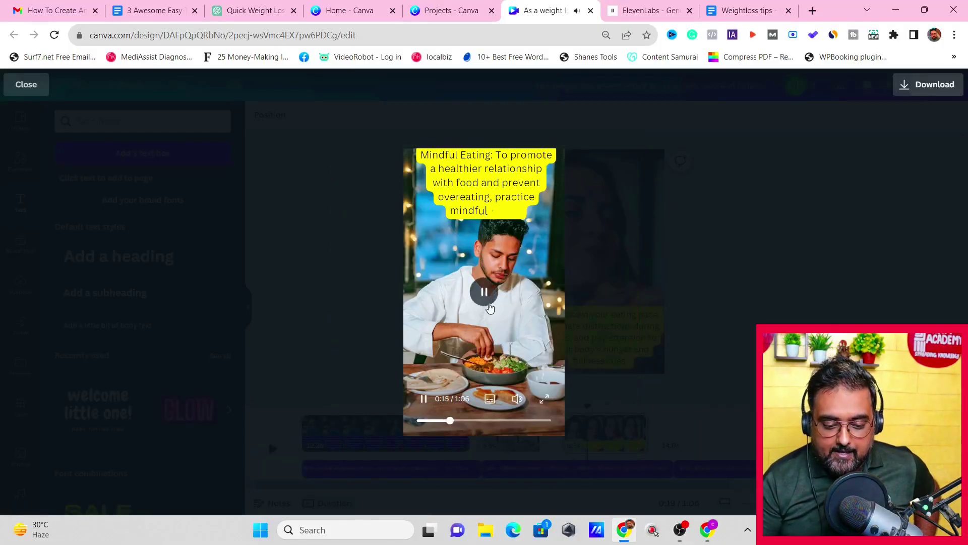
click(489, 307)
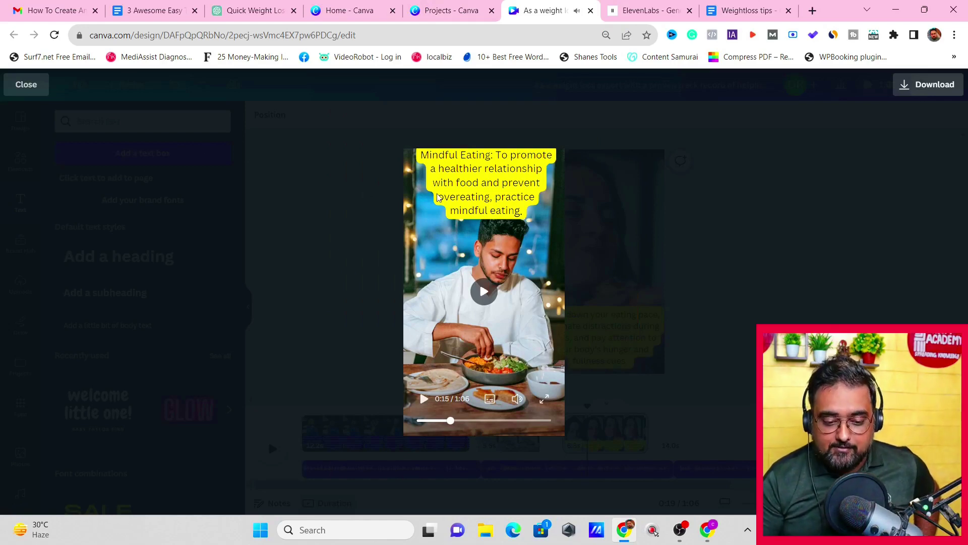
click(933, 87)
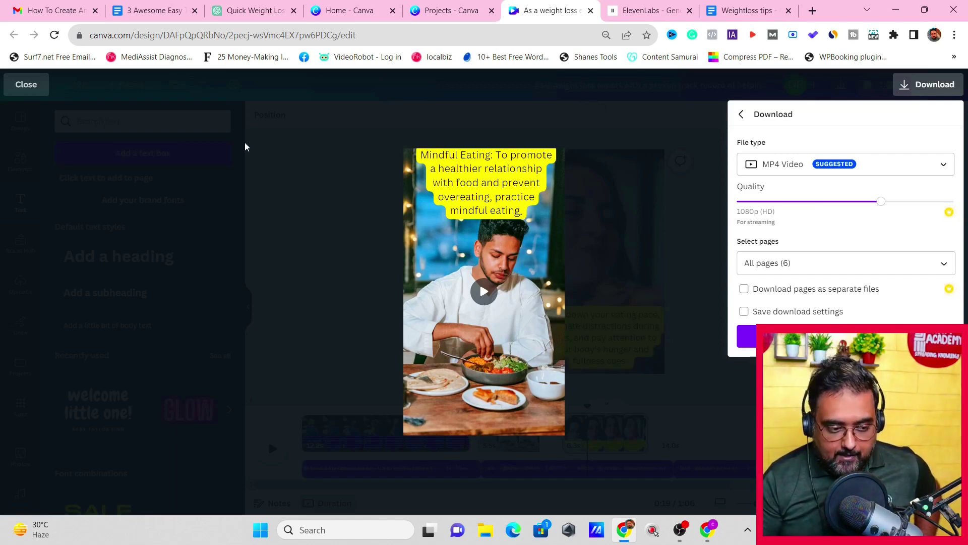
click(31, 88)
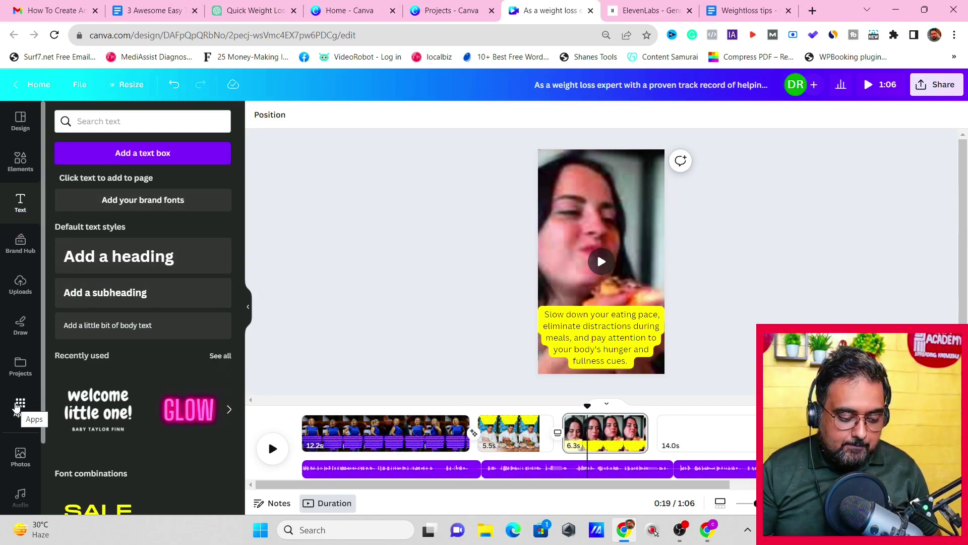
- Search the Canva apps for "gif" and open the GIPHY app
click(21, 406)
drag(110, 125, 81, 125)
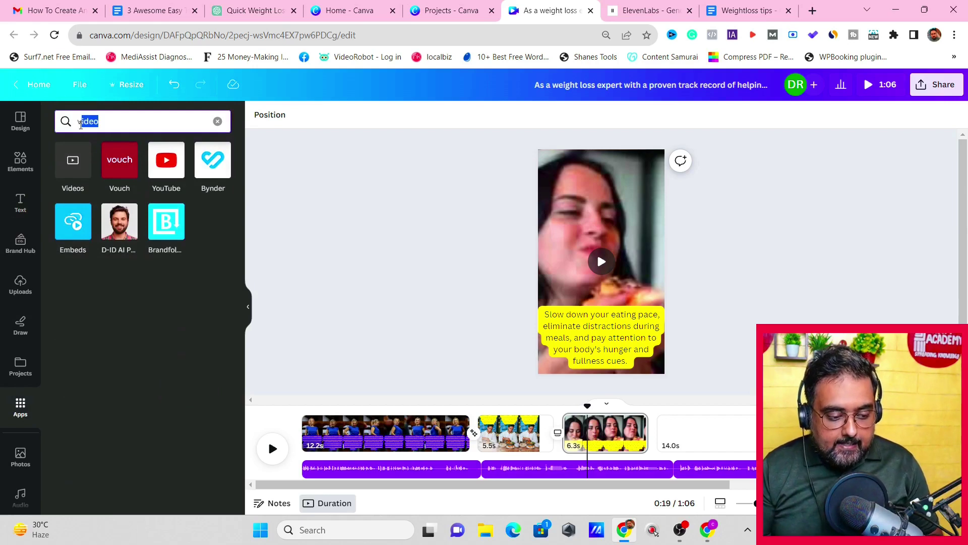
key(BackSpace)
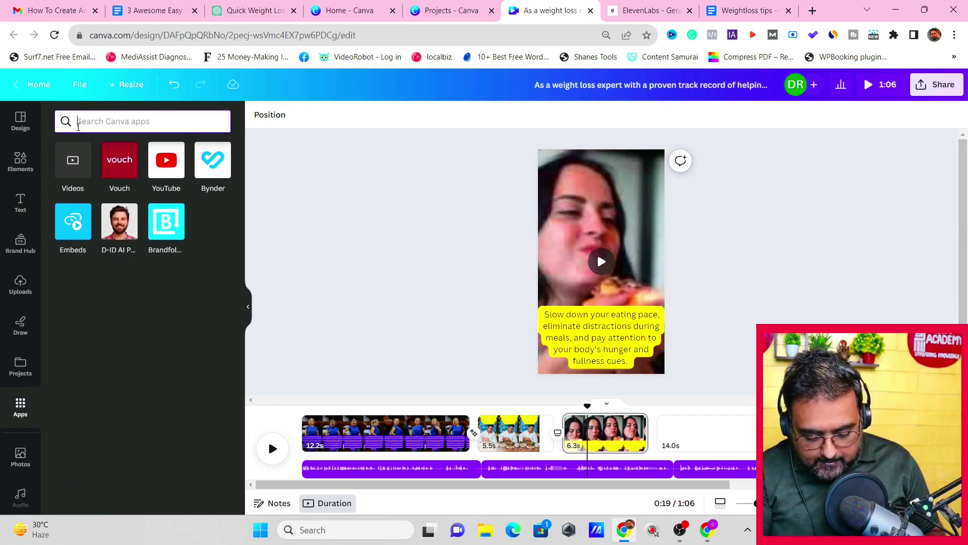
text(gifs)
key(Return)
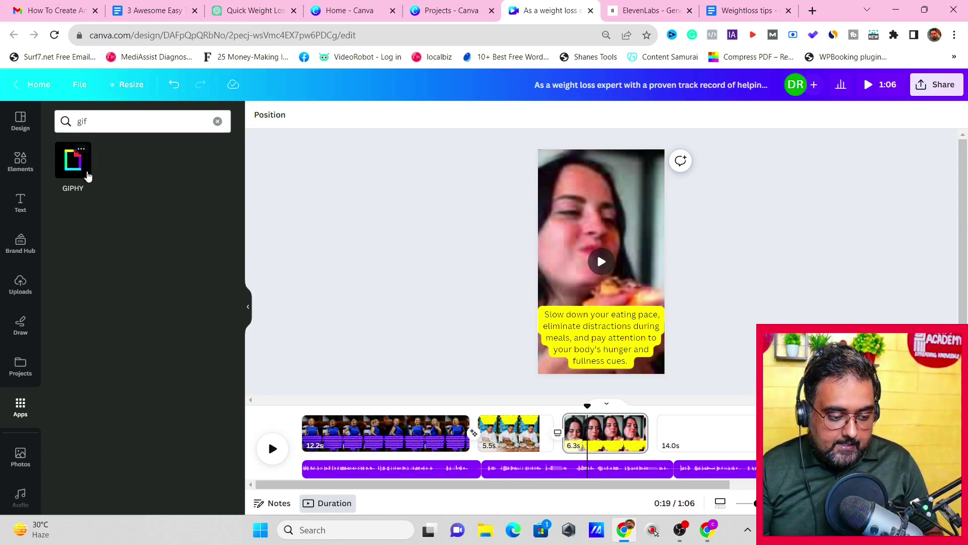
click(75, 161)
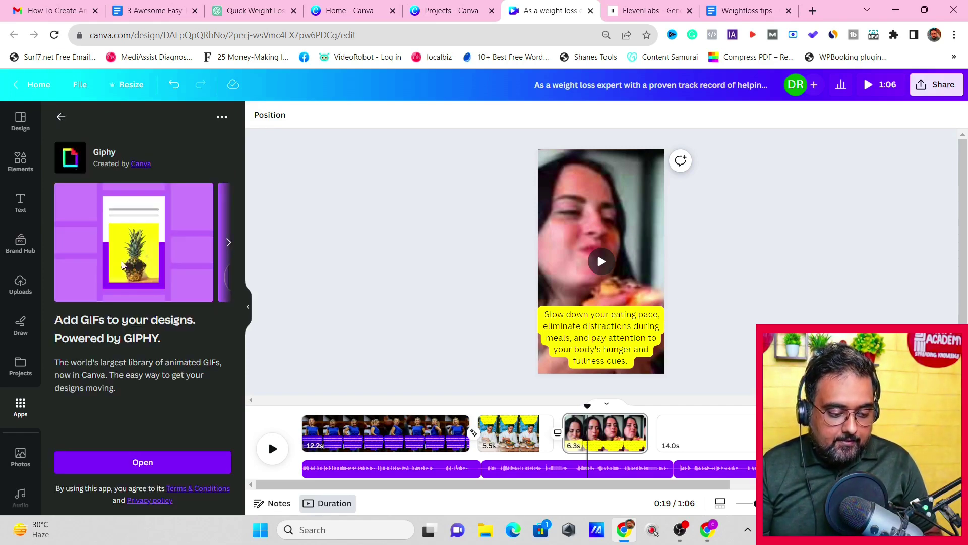
click(140, 470)
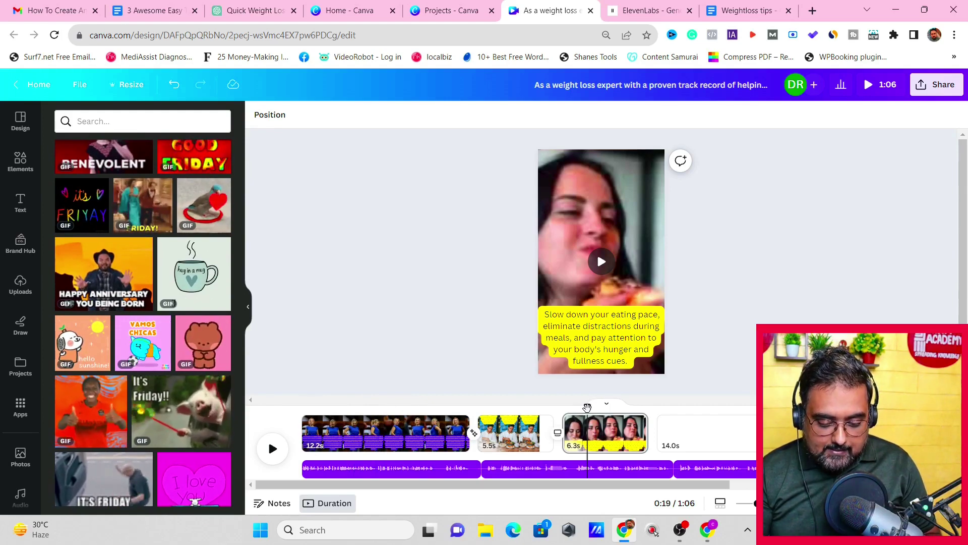
- Select the first page around the 0:06 mark and search GIPHY for "weightloss"
drag(588, 405, 372, 398)
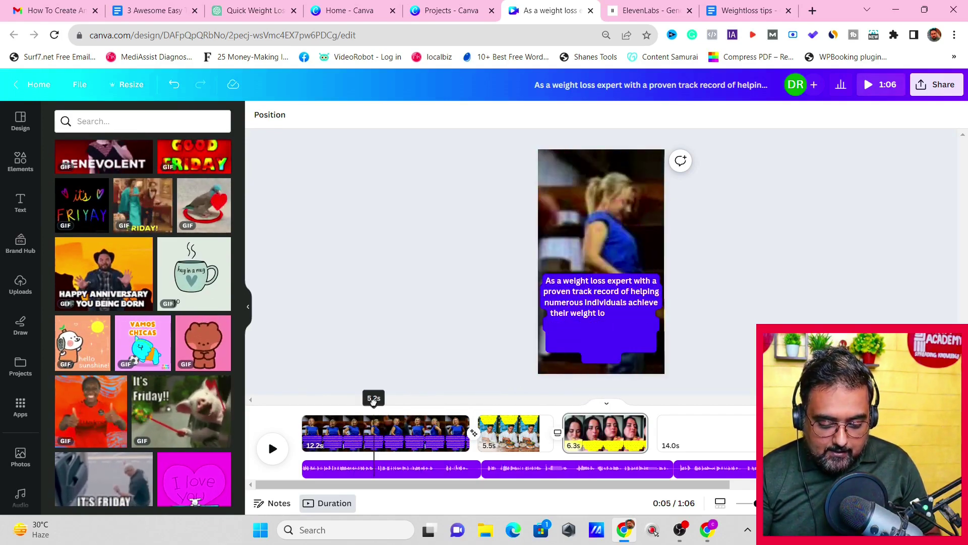
click(395, 429)
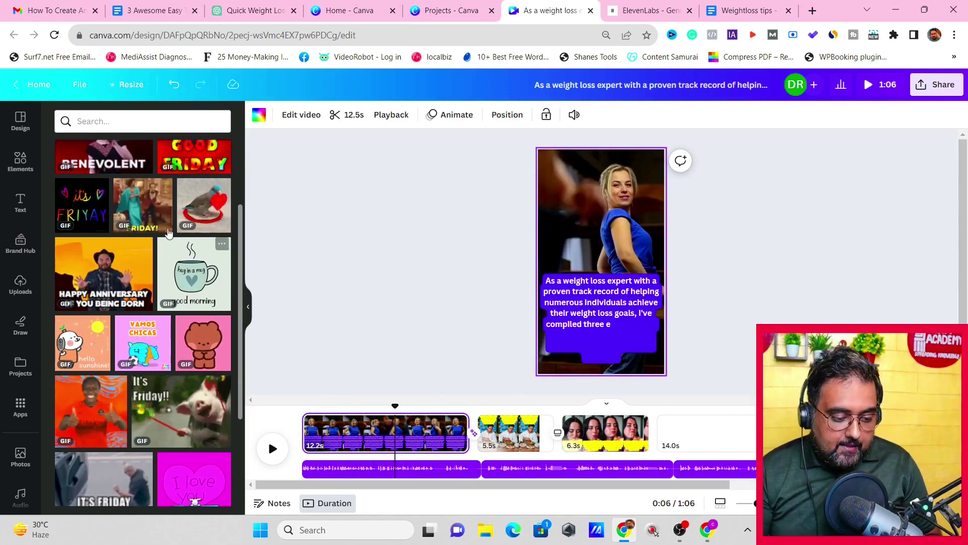
click(144, 119)
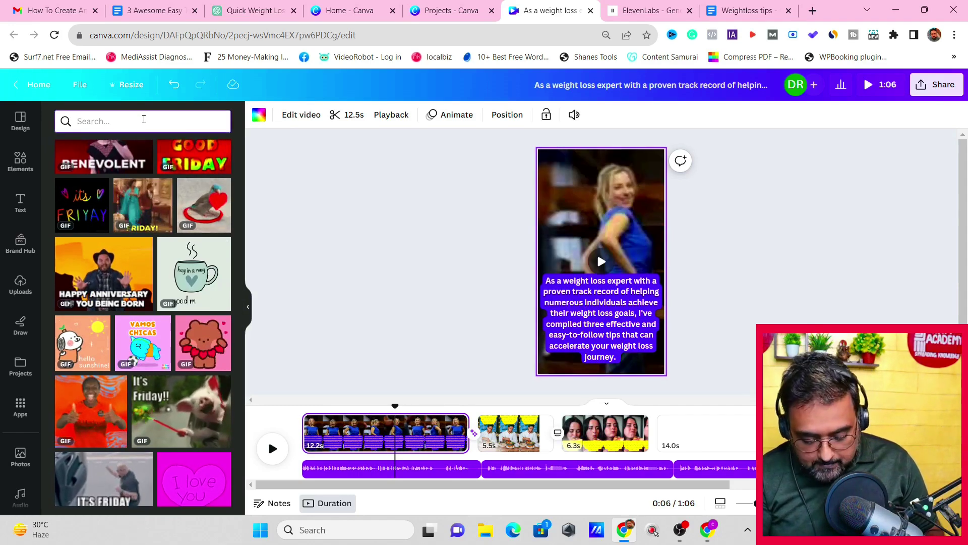
text(weightloss)
key(Return)
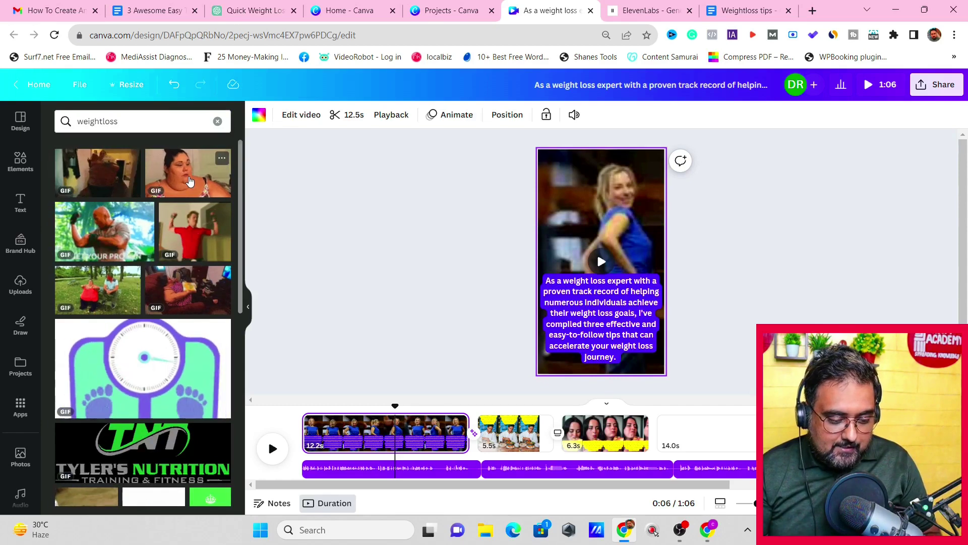
- Add the GIF of the woman and the bathroom scale GIF to the middle of the first page
click(190, 180)
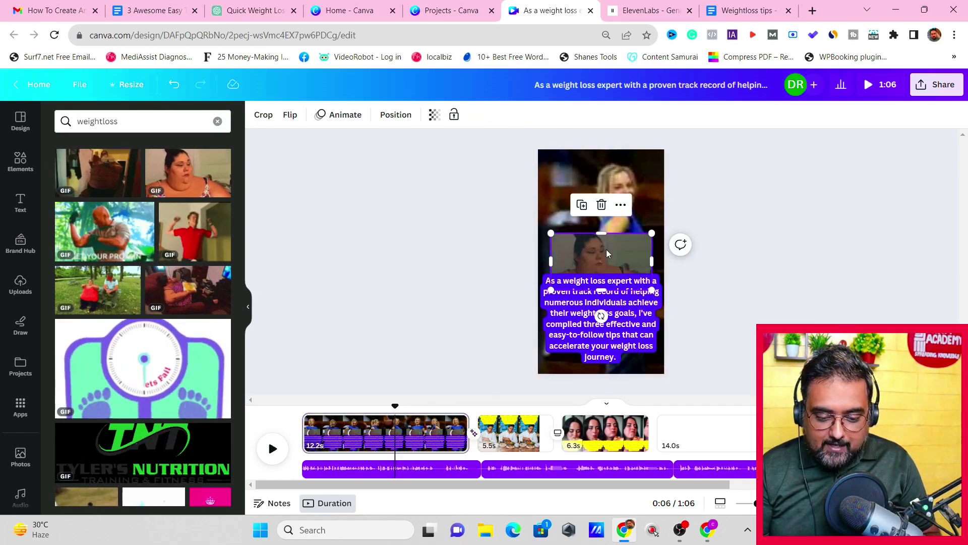
mouse_move(606, 249)
mouse_down()
mouse_move(606, 213)
mouse_move(606, 245)
mouse_up()
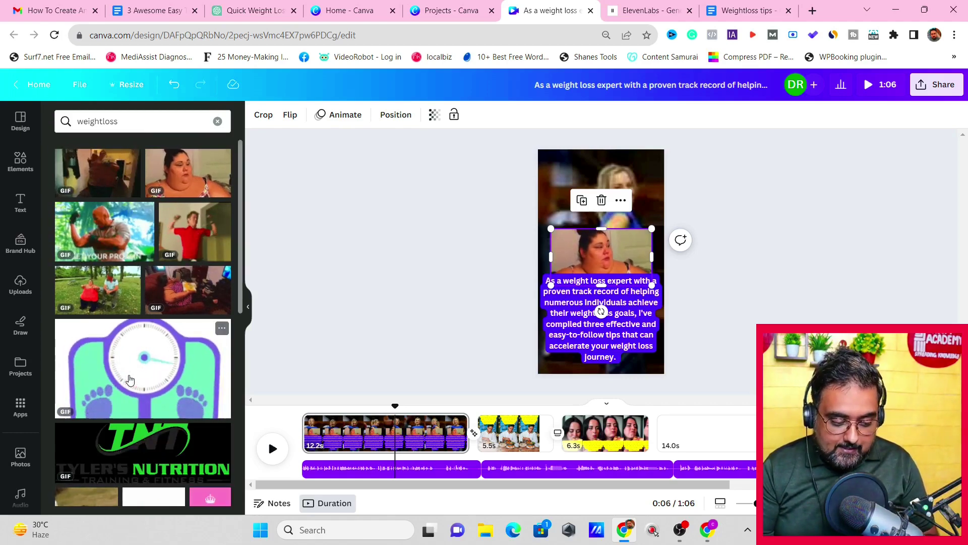
drag(129, 379, 526, 284)
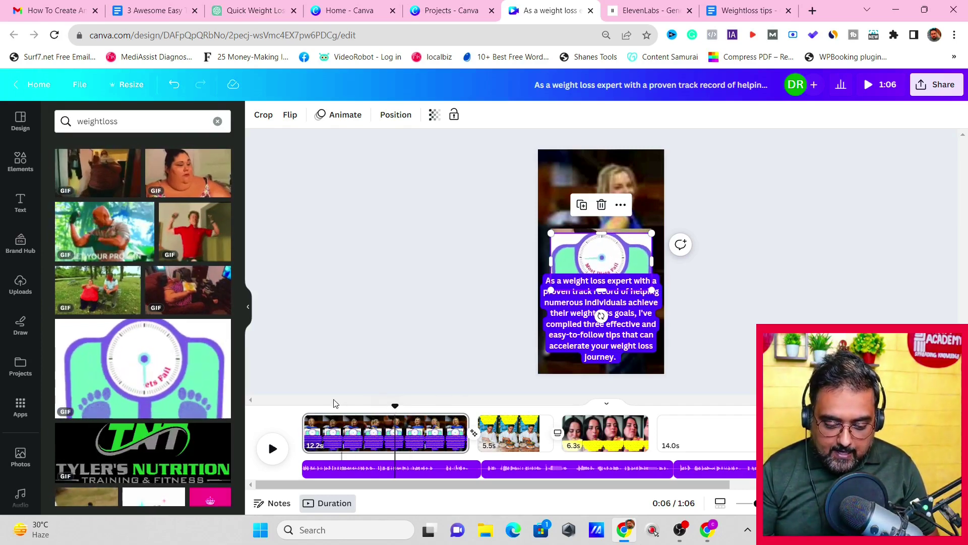
- Split the first page at the 0:06 mark
click(314, 423)
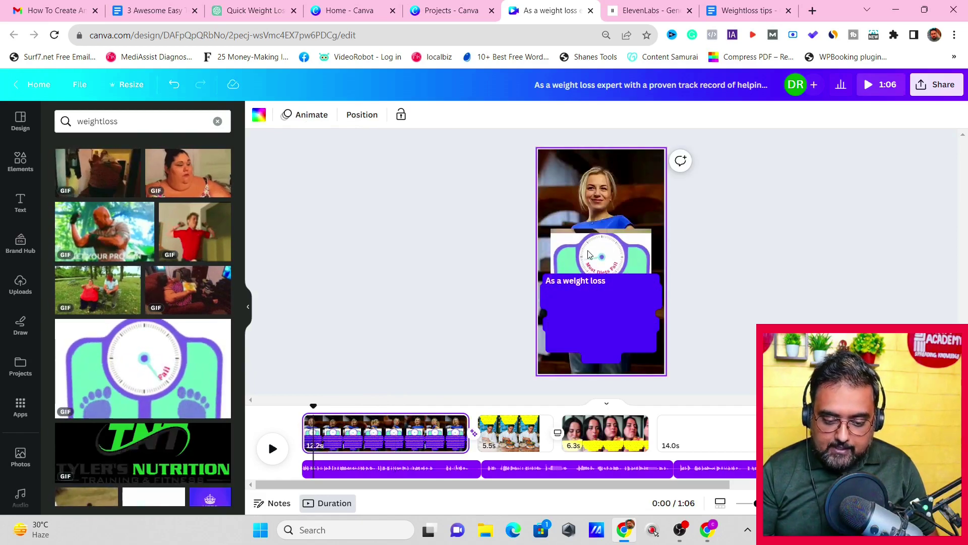
click(398, 419)
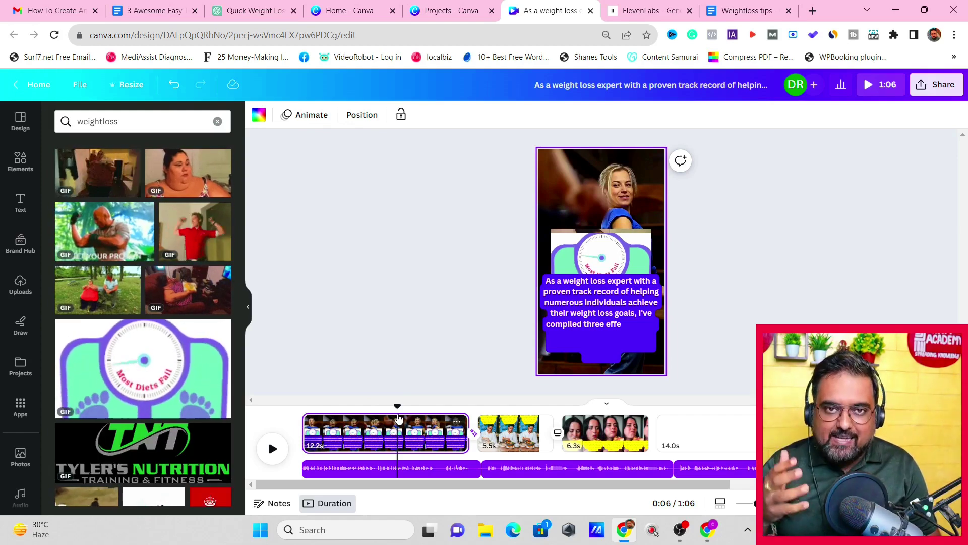
right_click(398, 419)
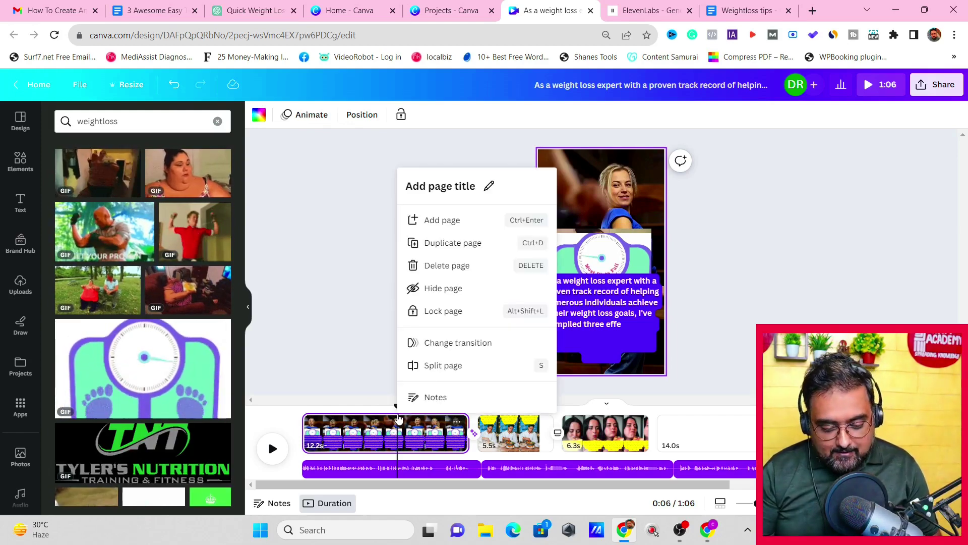
click(432, 365)
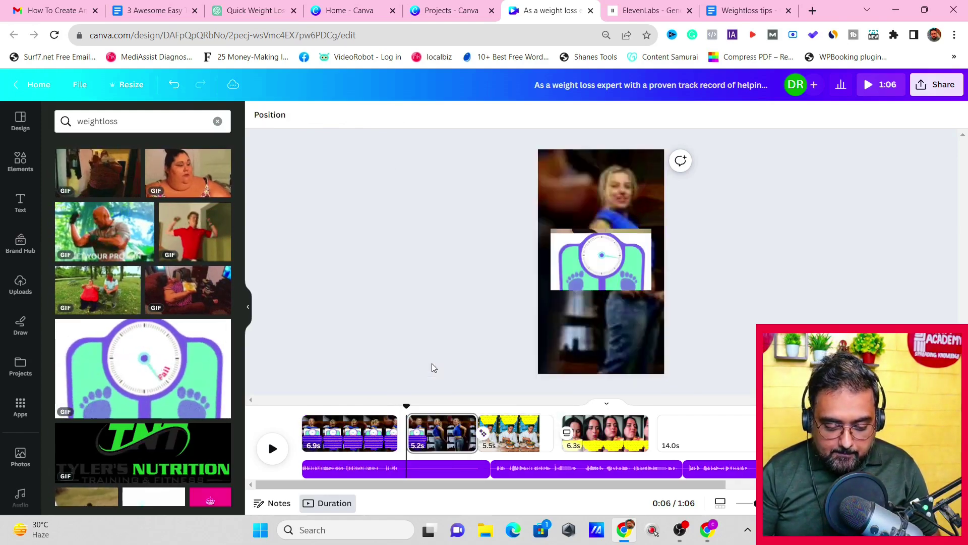
- Delete the GIFs from the first part of the split page and play across the split to preview it
click(362, 438)
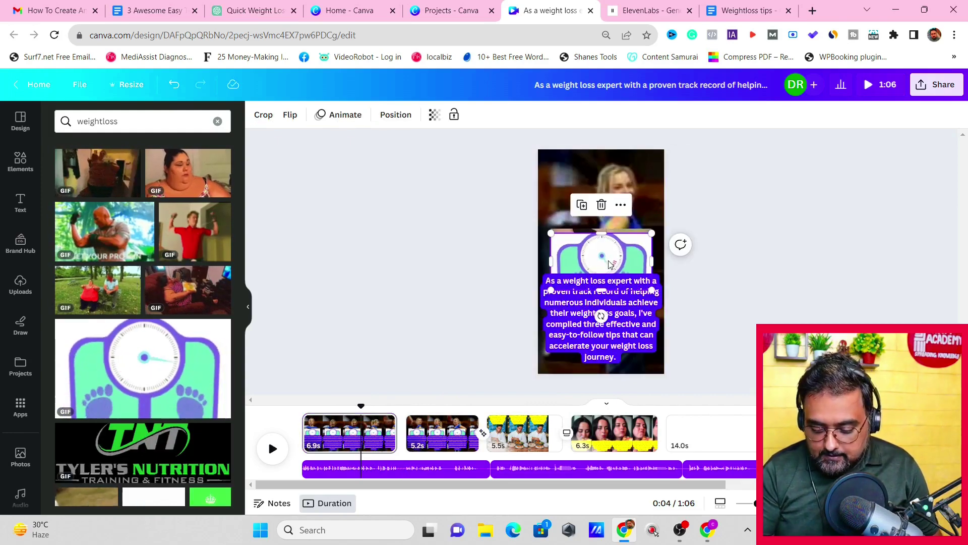
click(608, 260)
key(Delete)
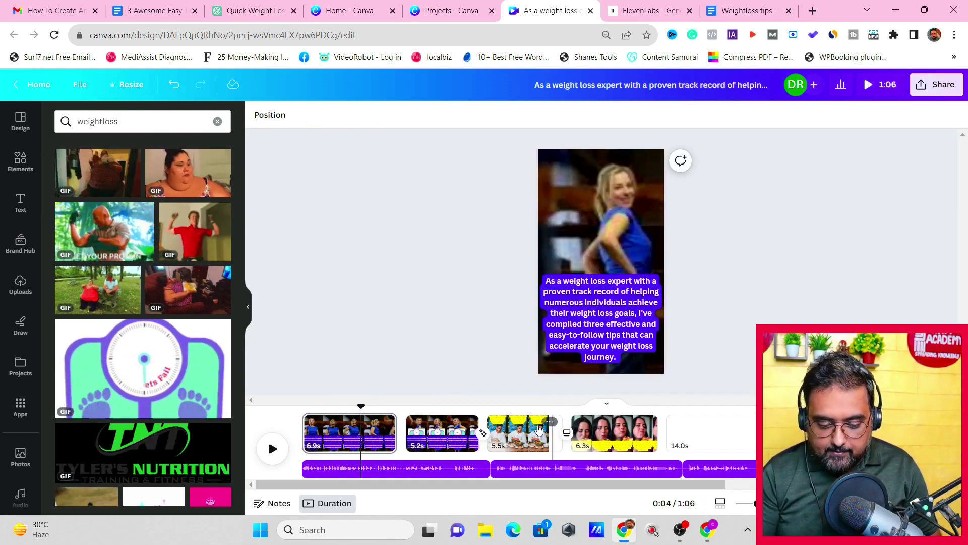
click(273, 448)
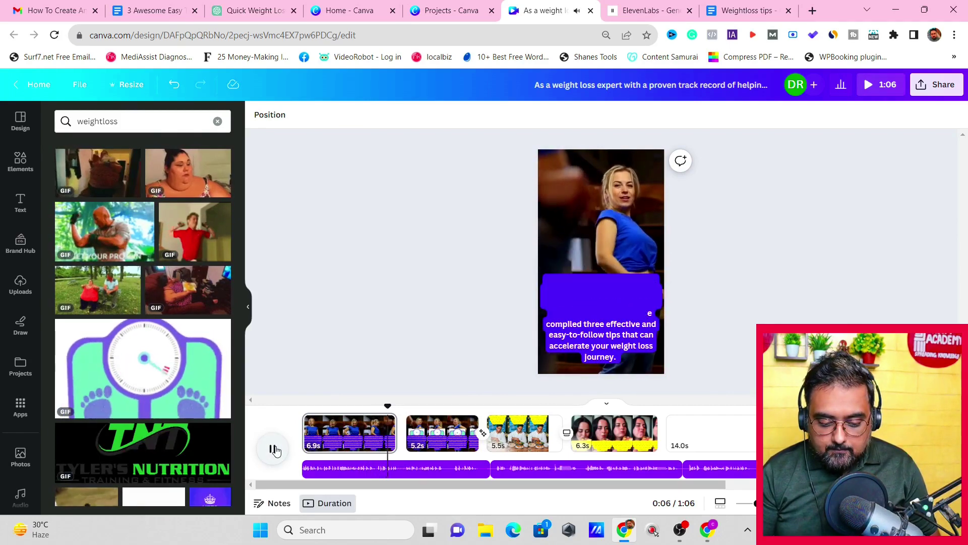
click(273, 449)
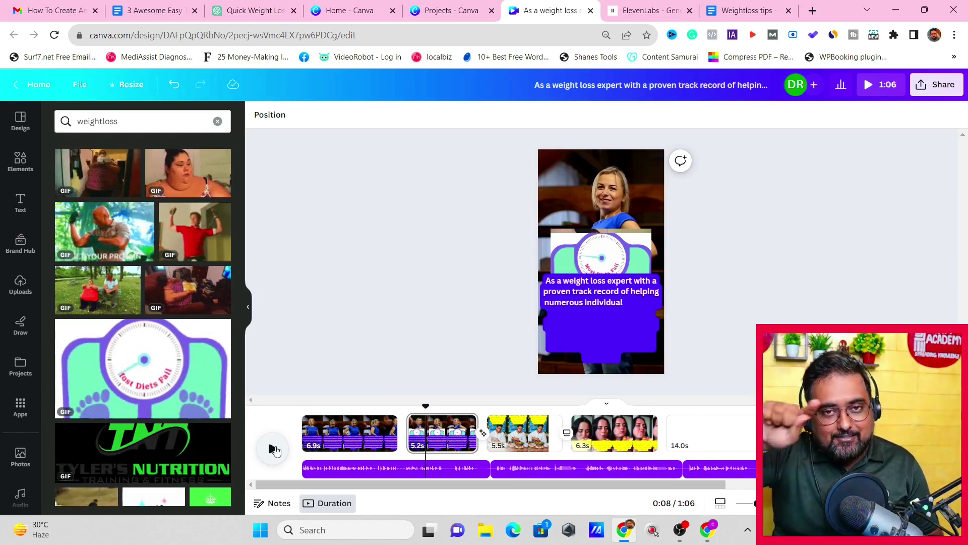
- Preview the second page up to 0:10, then find the Emoji app with the search "emoji" and open it
click(273, 449)
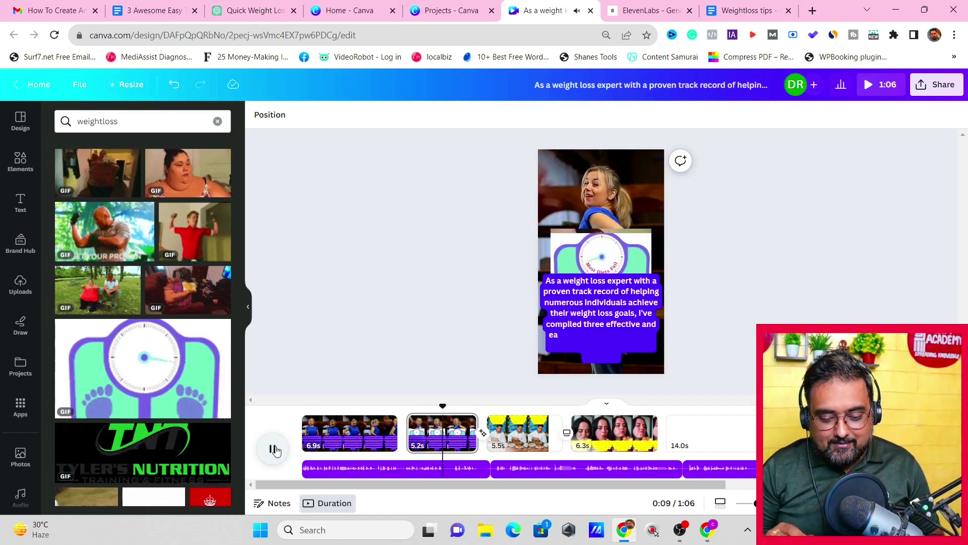
click(273, 449)
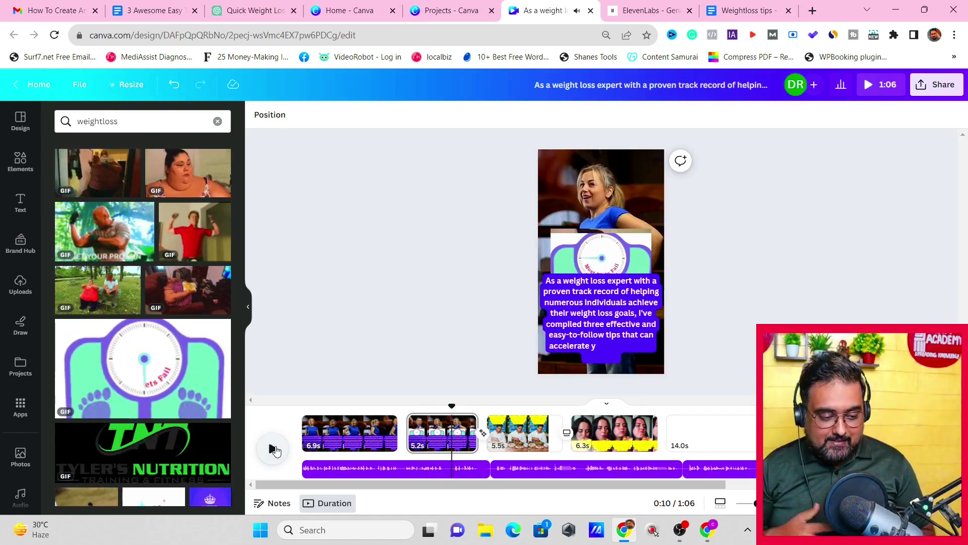
click(22, 408)
double_click(74, 121)
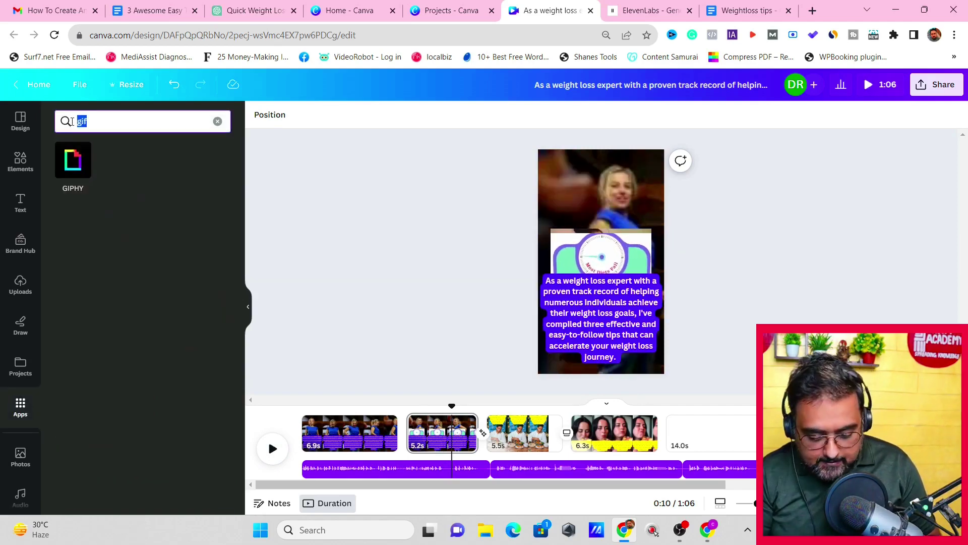
text(emoji)
key(Return)
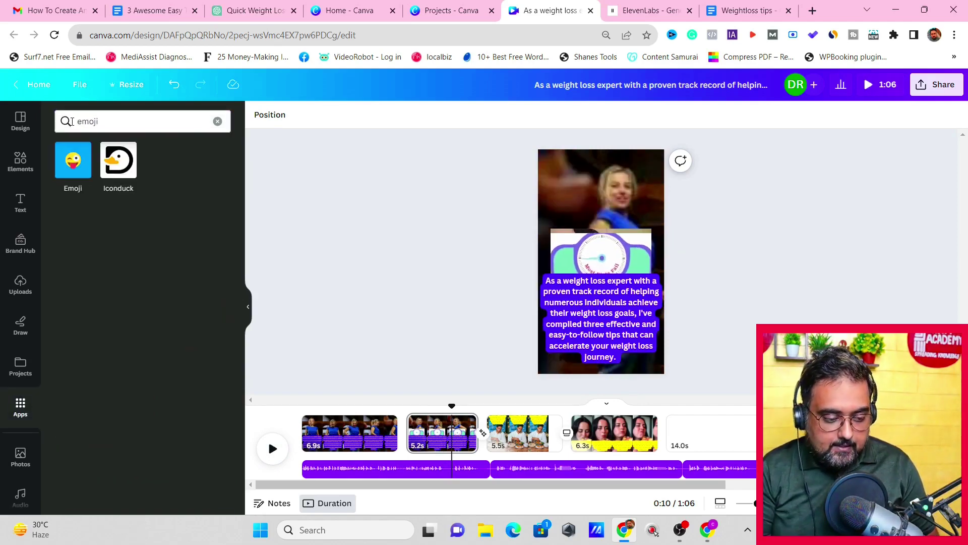
click(75, 166)
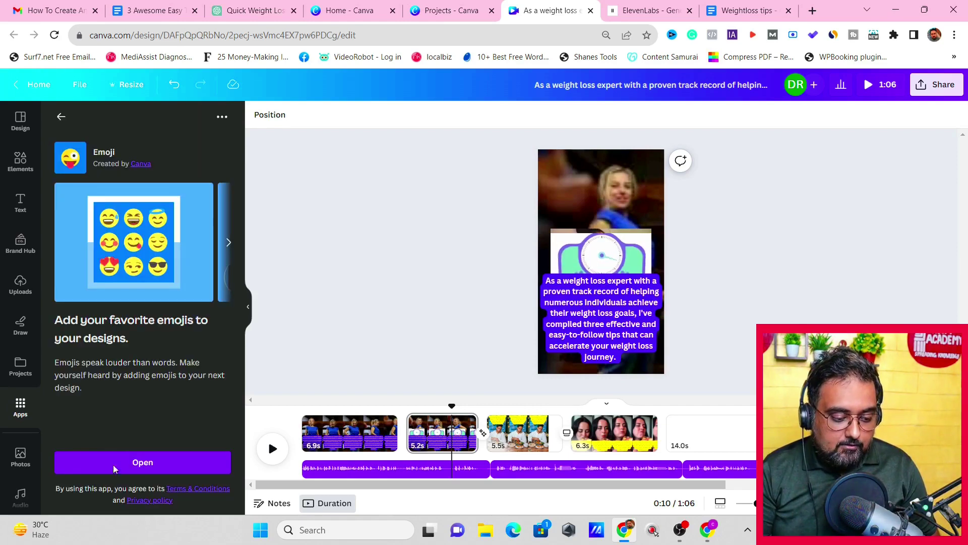
click(130, 462)
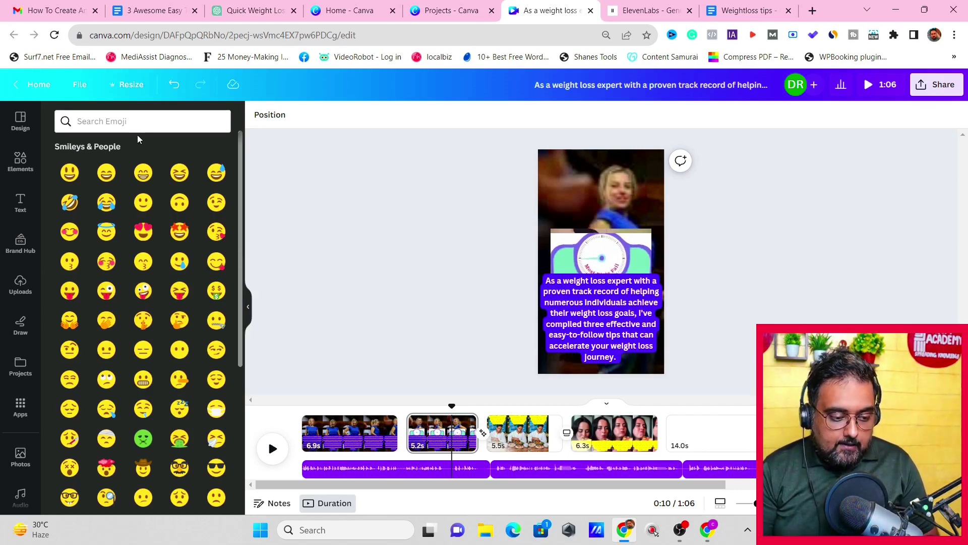
- Search the apps for "pi" and open the Pixton character app
click(21, 407)
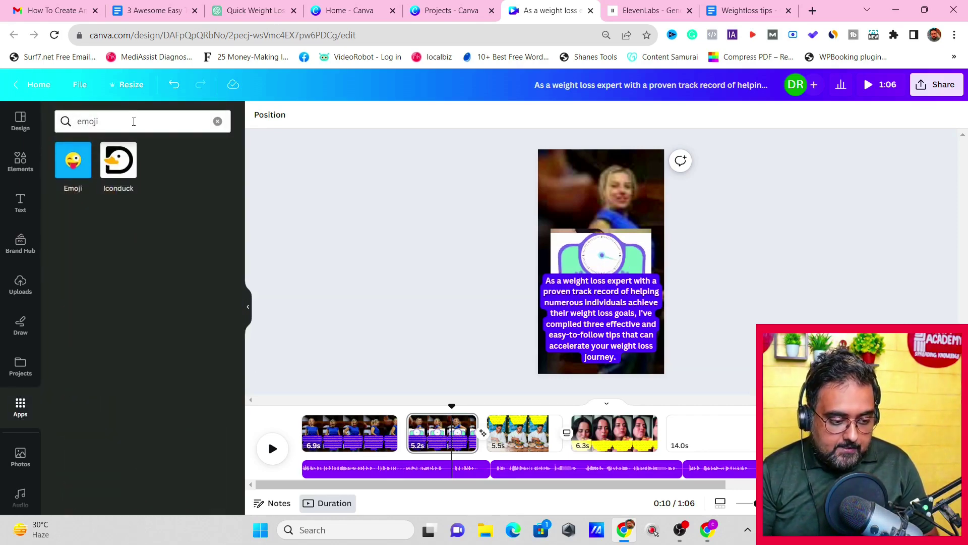
drag(99, 121, 79, 121)
text(pi)
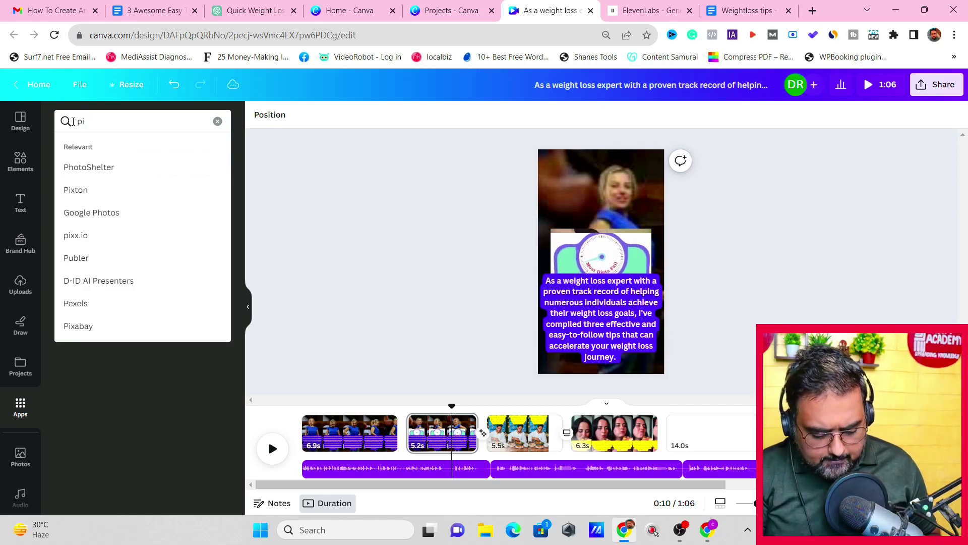
click(75, 190)
click(79, 166)
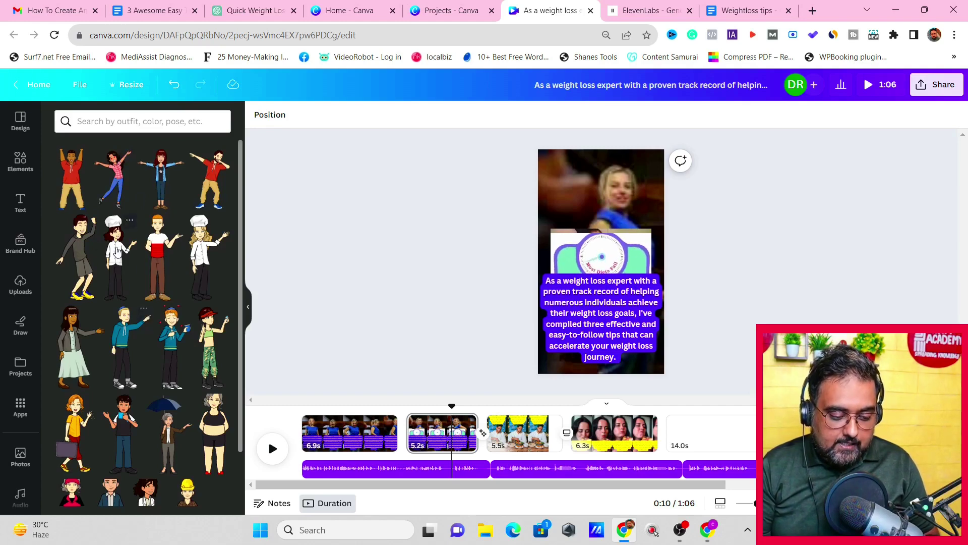
- Add the grey-haired woman in black sportswear above the second page's text and the blue-jacketed woman with outstretched arms to her right
click(219, 442)
drag(599, 256, 601, 229)
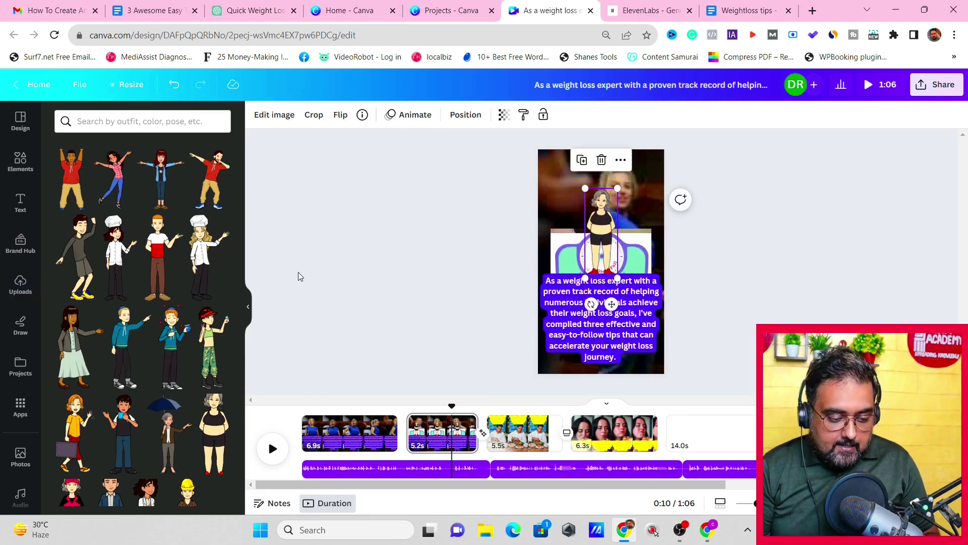
click(168, 187)
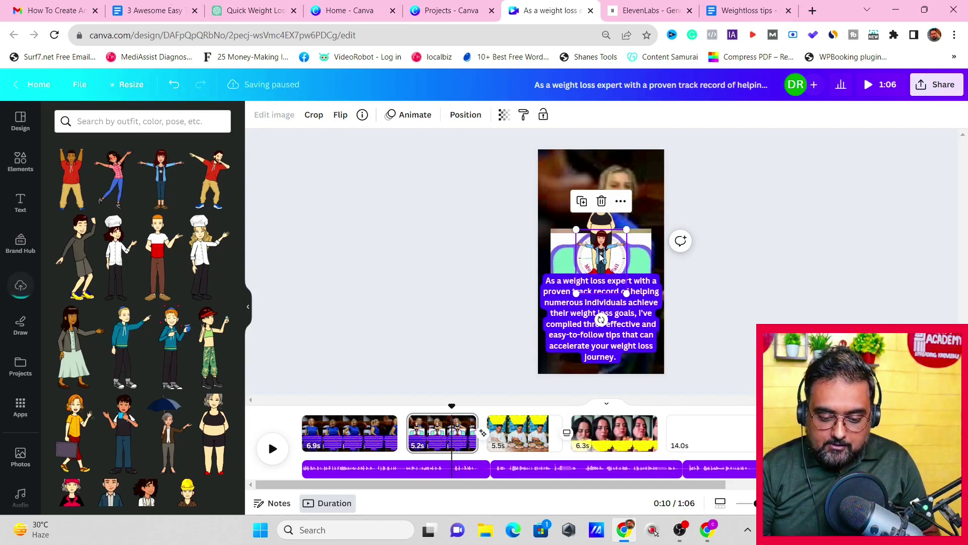
drag(600, 258, 634, 227)
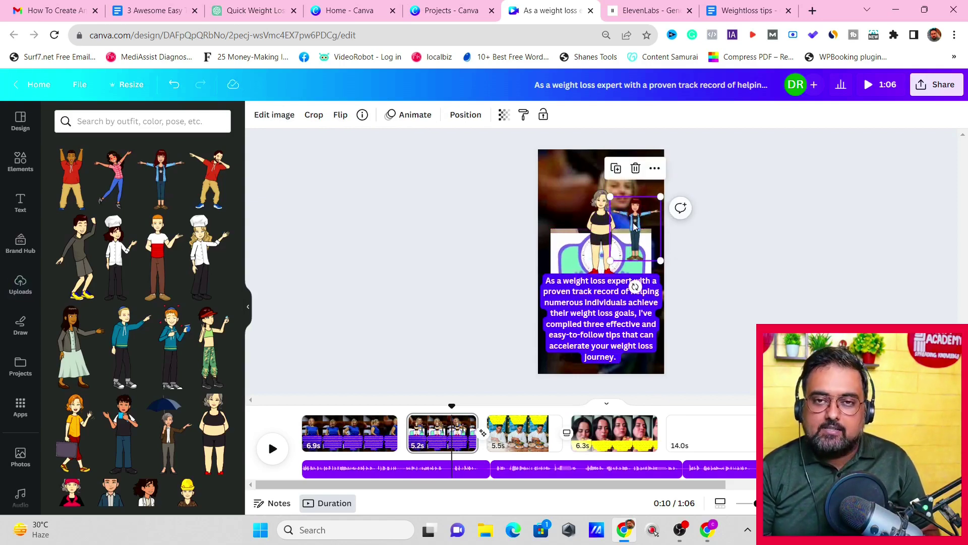